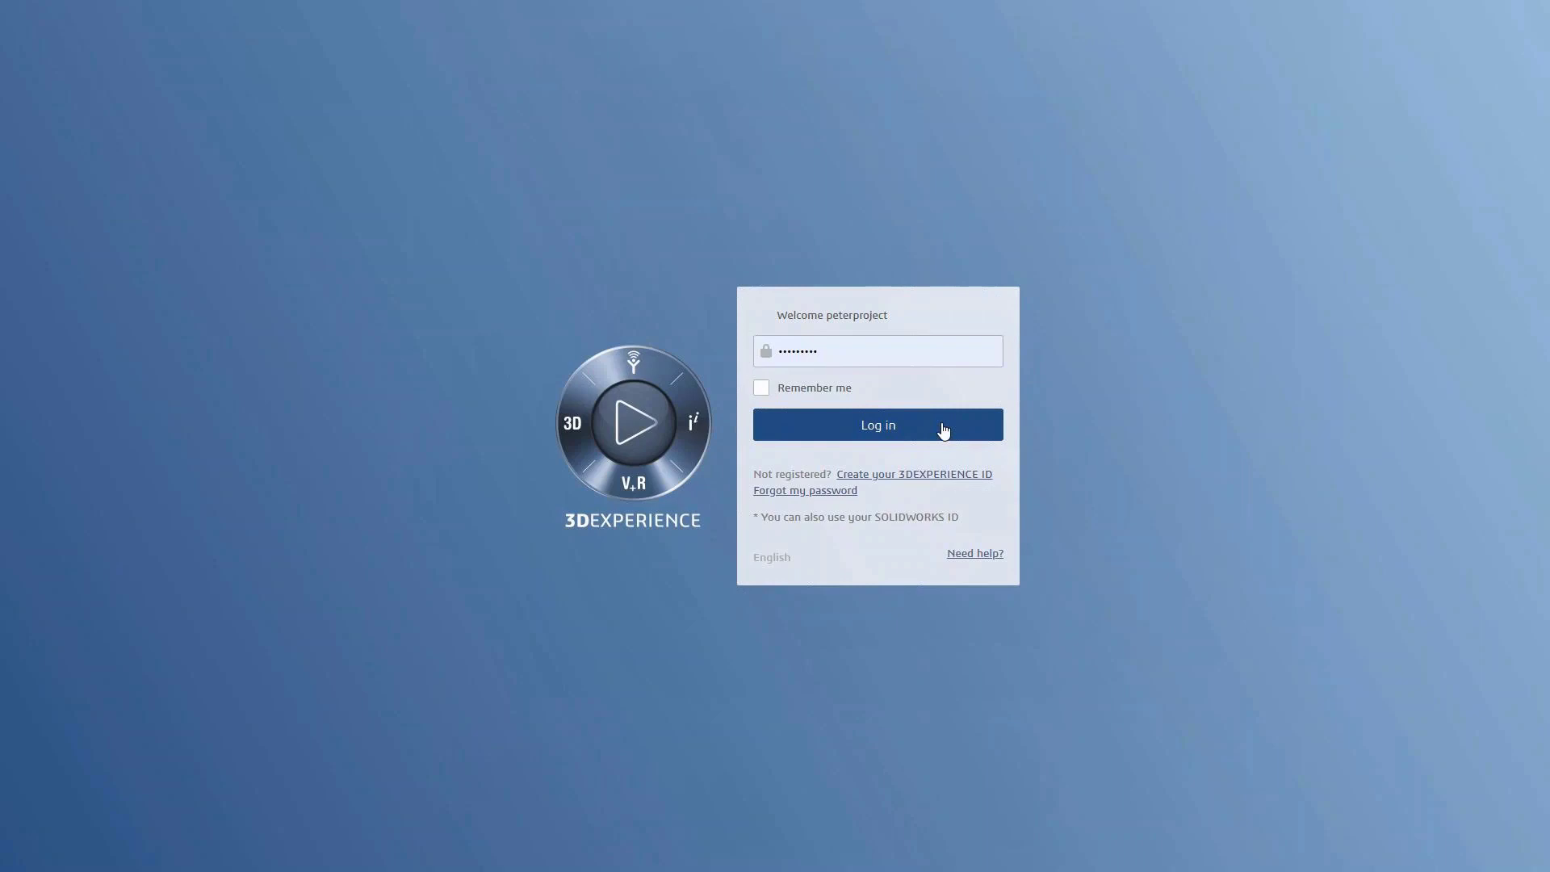
- Log in and scroll the MySolidWorks web reader on the General Information page
{"action": "left_click", "coordinate": [944, 431]}
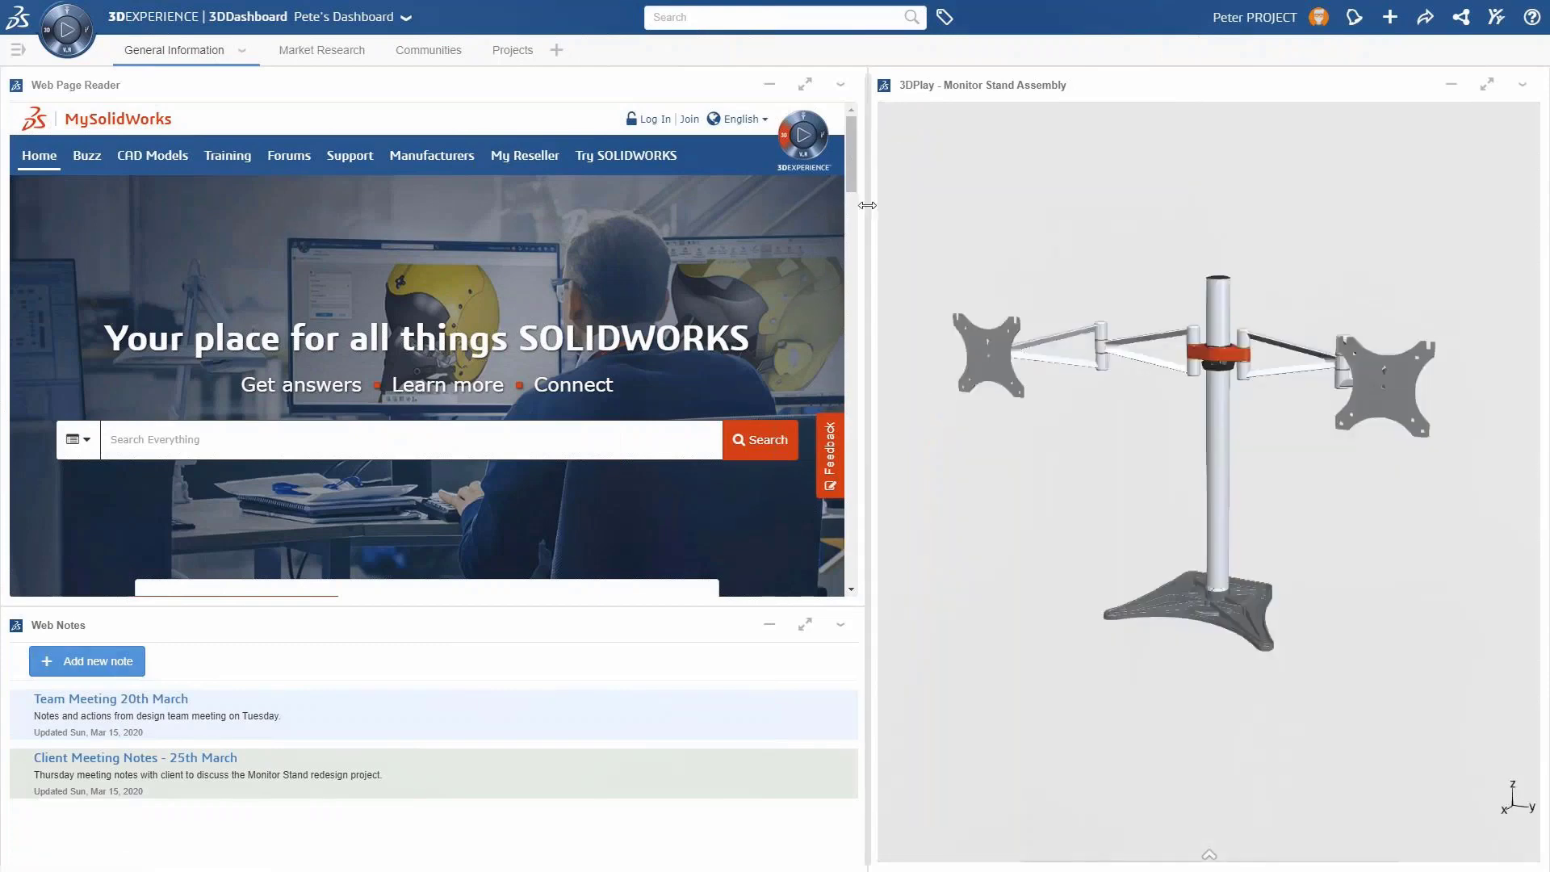
{"action": "mouse_move", "coordinate": [851, 175]}
{"action": "left_mouse_down"}
{"action": "mouse_move", "coordinate": [858, 274]}
{"action": "mouse_move", "coordinate": [858, 175]}
{"action": "left_mouse_up"}
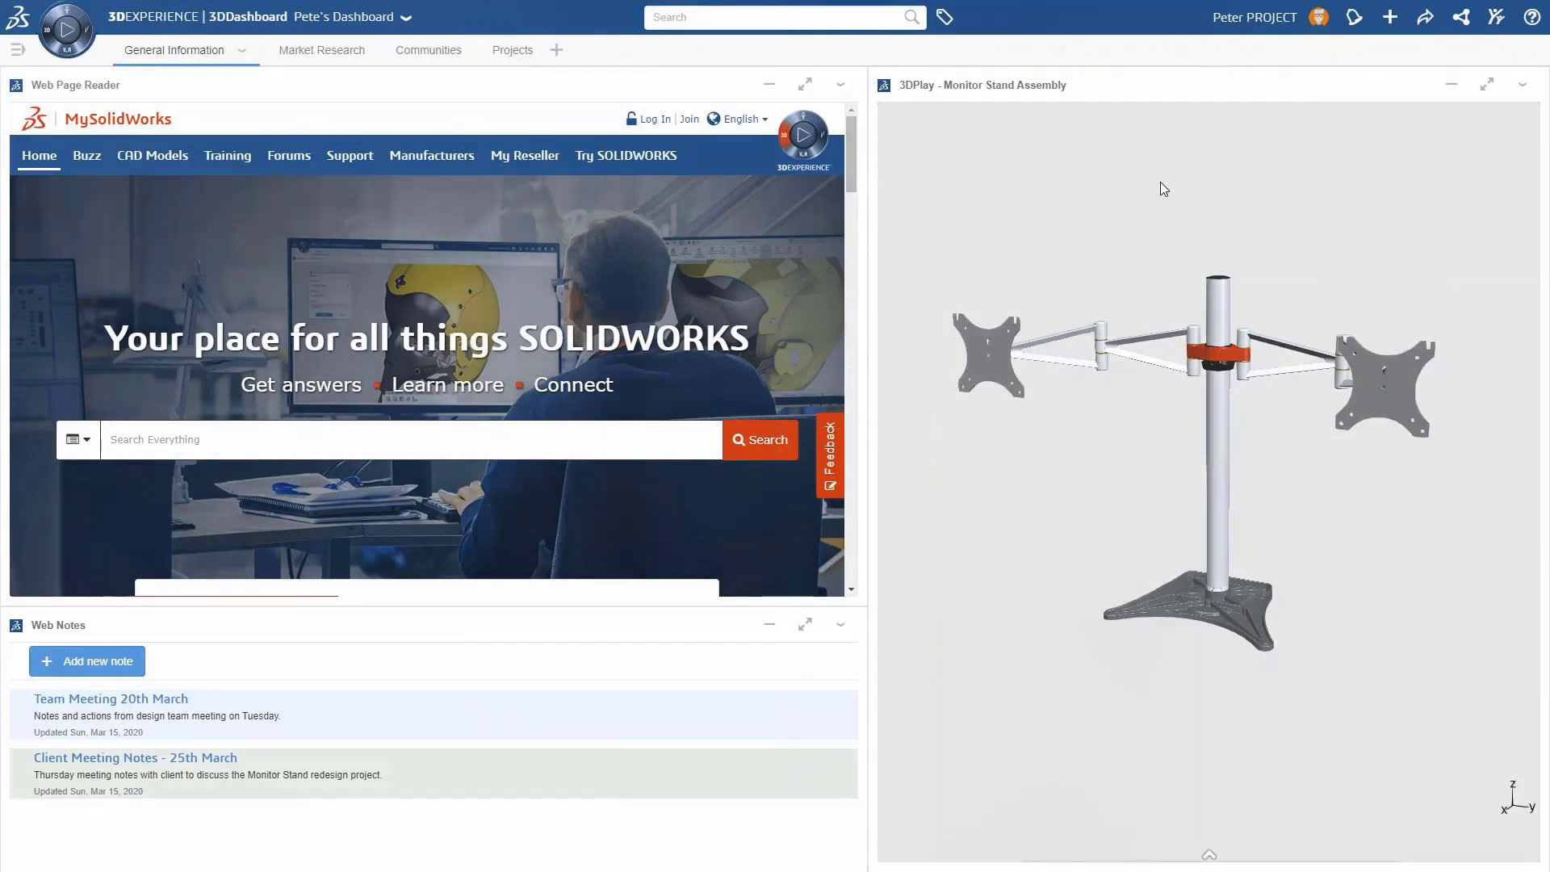
{"action": "left_click", "coordinate": [1483, 94]}
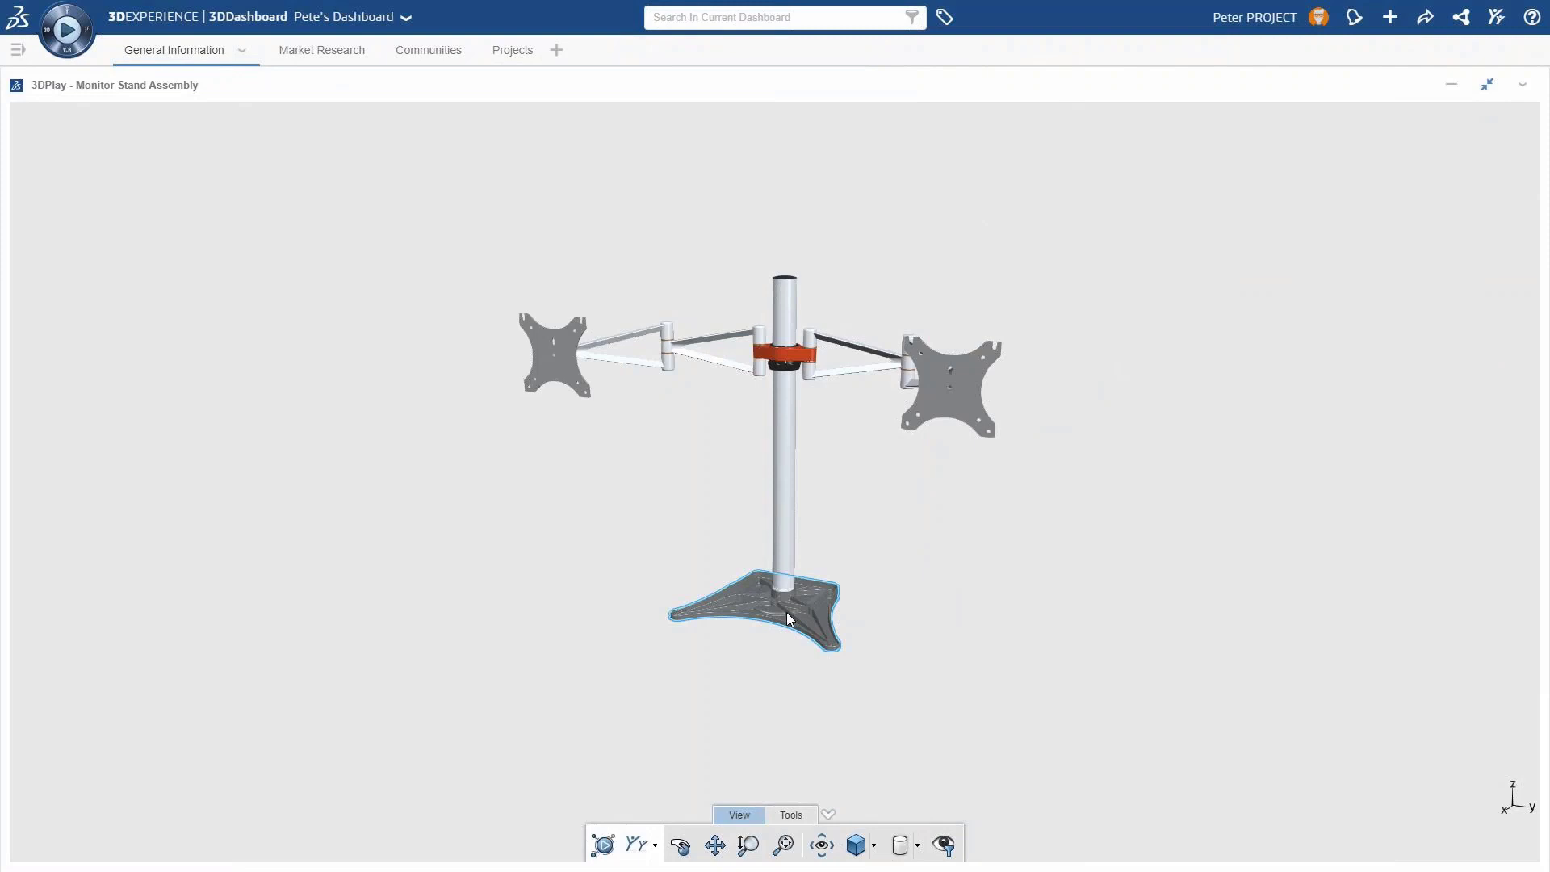
{"action": "left_click_drag", "start_coordinate": [787, 615], "coordinate": [810, 643]}
{"action": "left_click", "coordinate": [790, 815]}
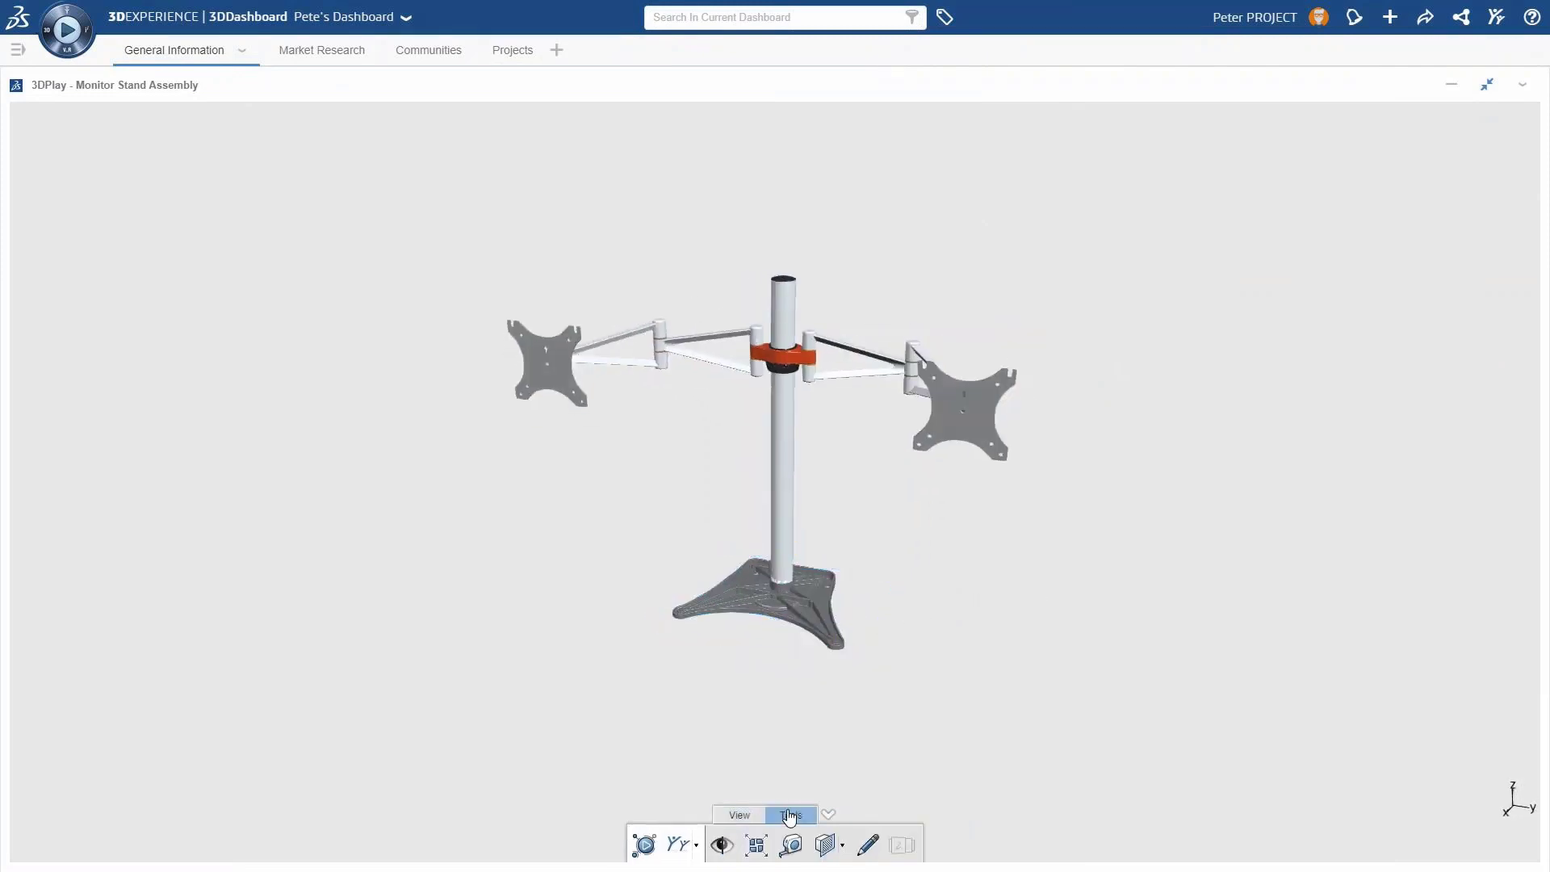
{"action": "left_click", "coordinate": [756, 845]}
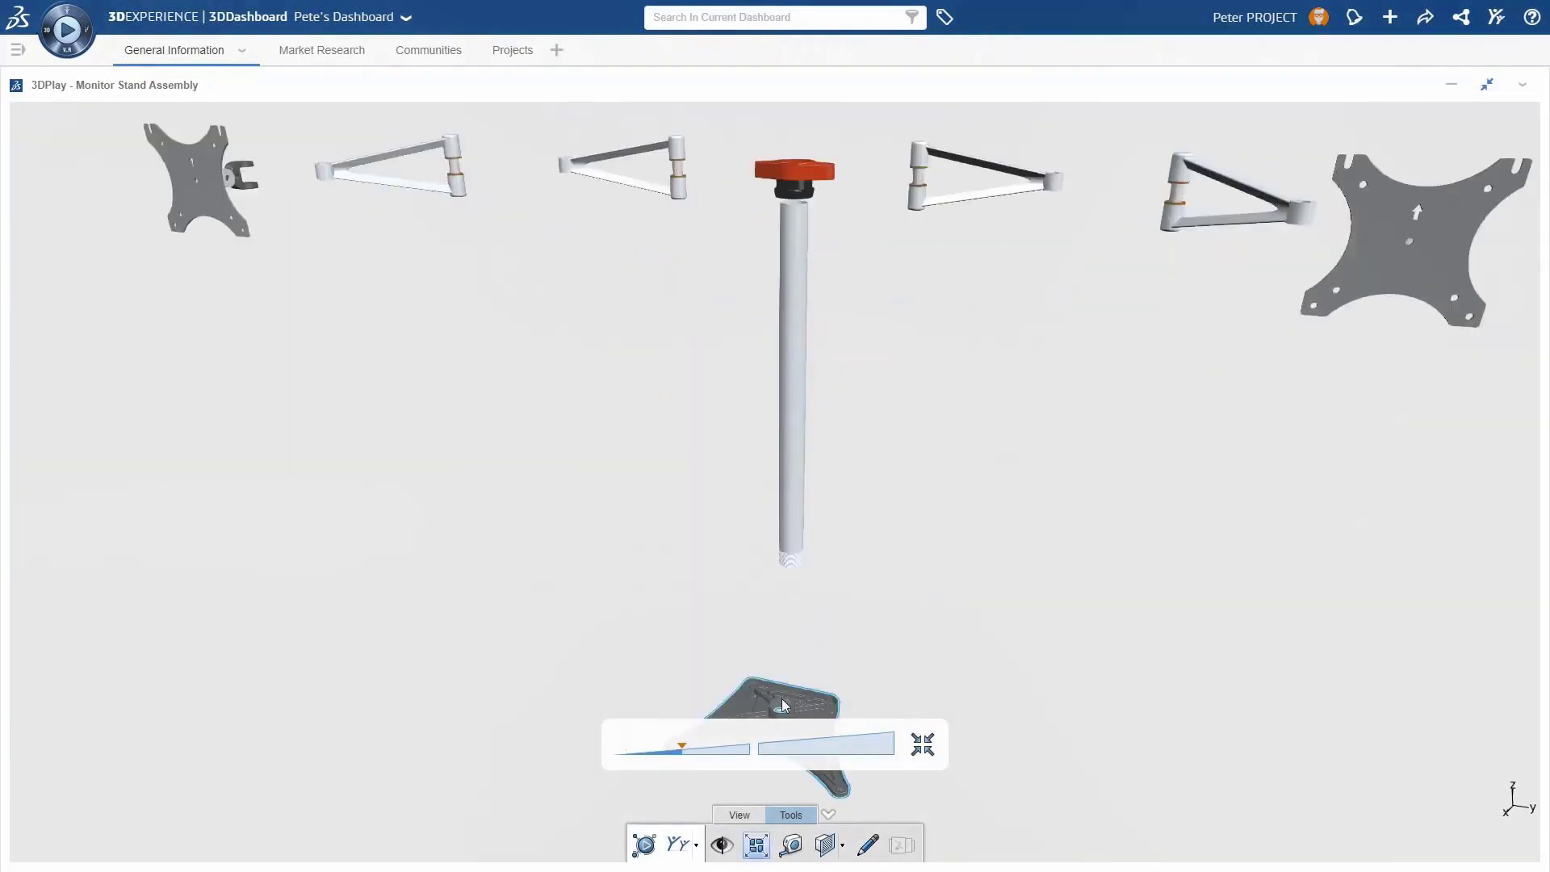
{"action": "left_click_drag", "start_coordinate": [824, 484], "coordinate": [834, 587]}
{"action": "left_click", "coordinate": [923, 744]}
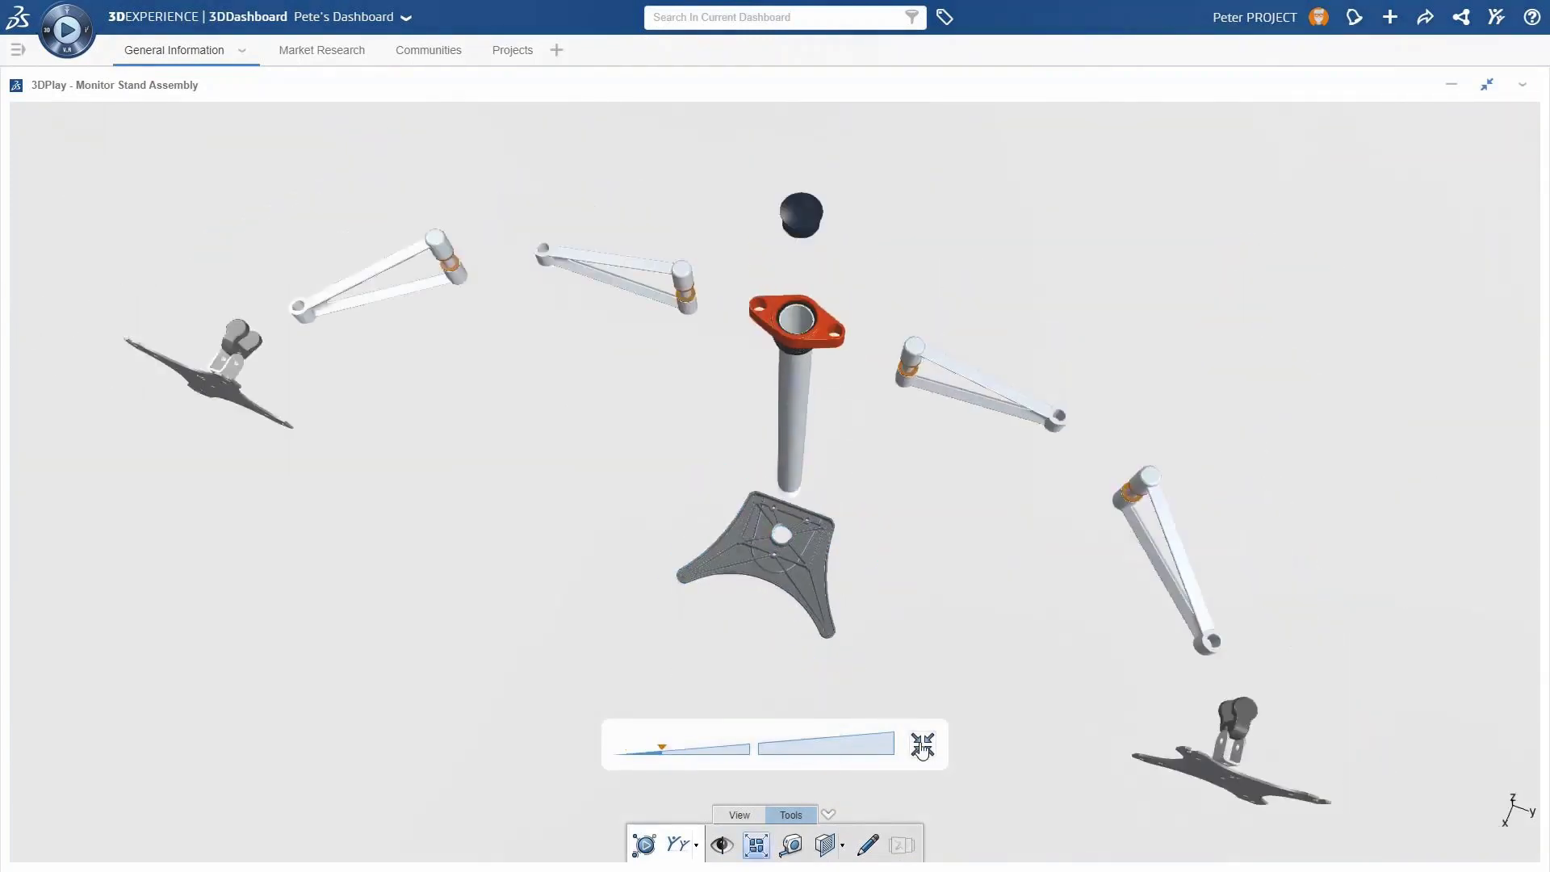
{"action": "left_click", "coordinate": [757, 844]}
{"action": "left_click_drag", "start_coordinate": [771, 726], "coordinate": [804, 564]}
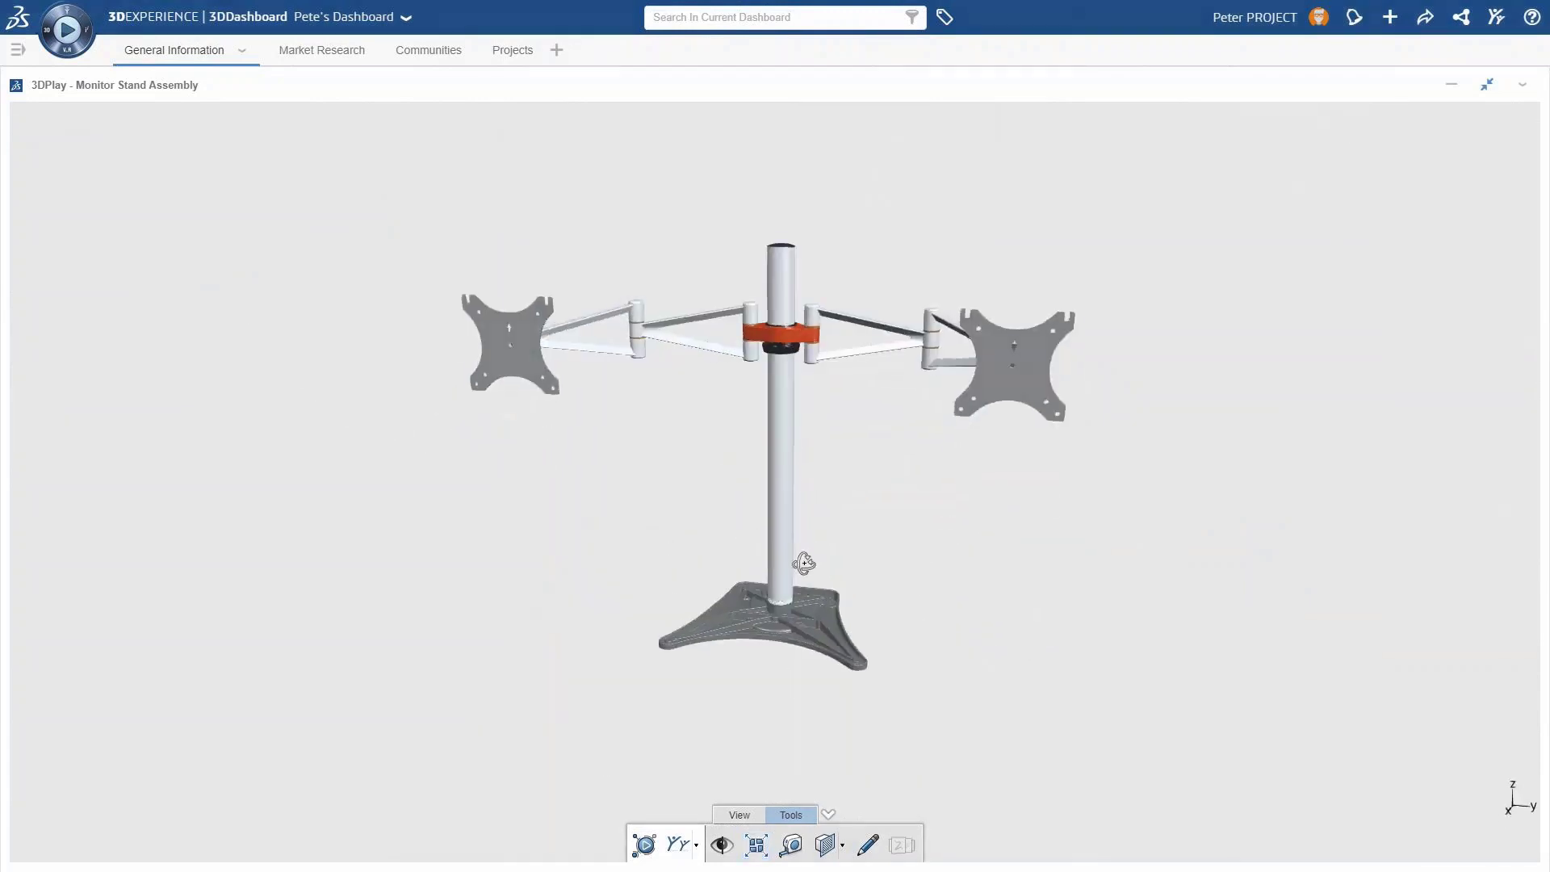
{"action": "left_click", "coordinate": [1486, 90]}
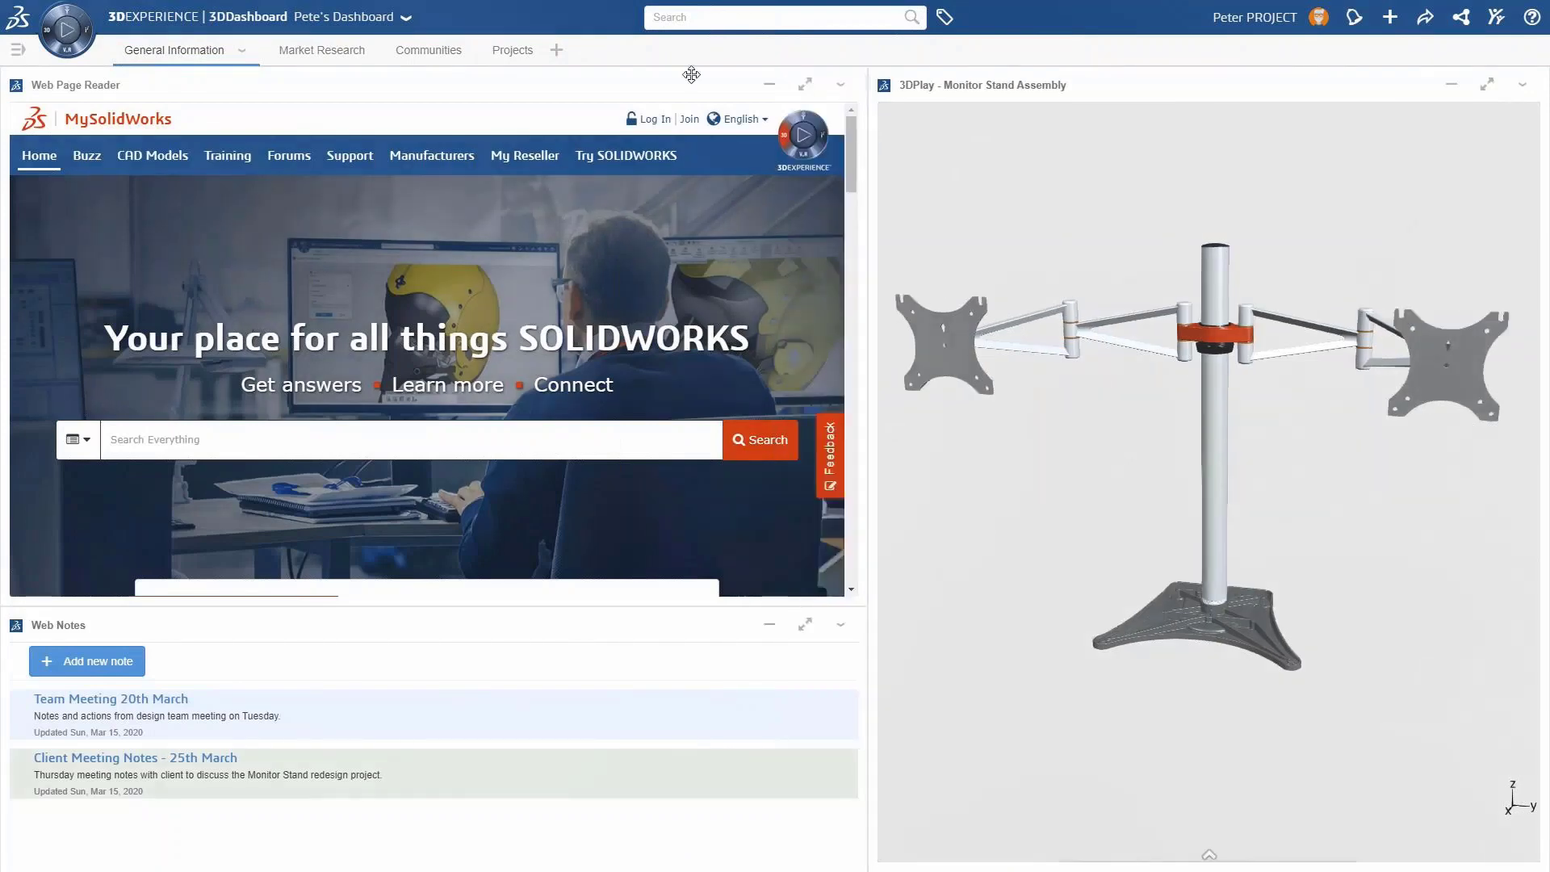
- On Market Research, maximize the Tom's Hardware feed, read the AMD Motherboards article, then restore it
{"action": "left_click", "coordinate": [322, 51]}
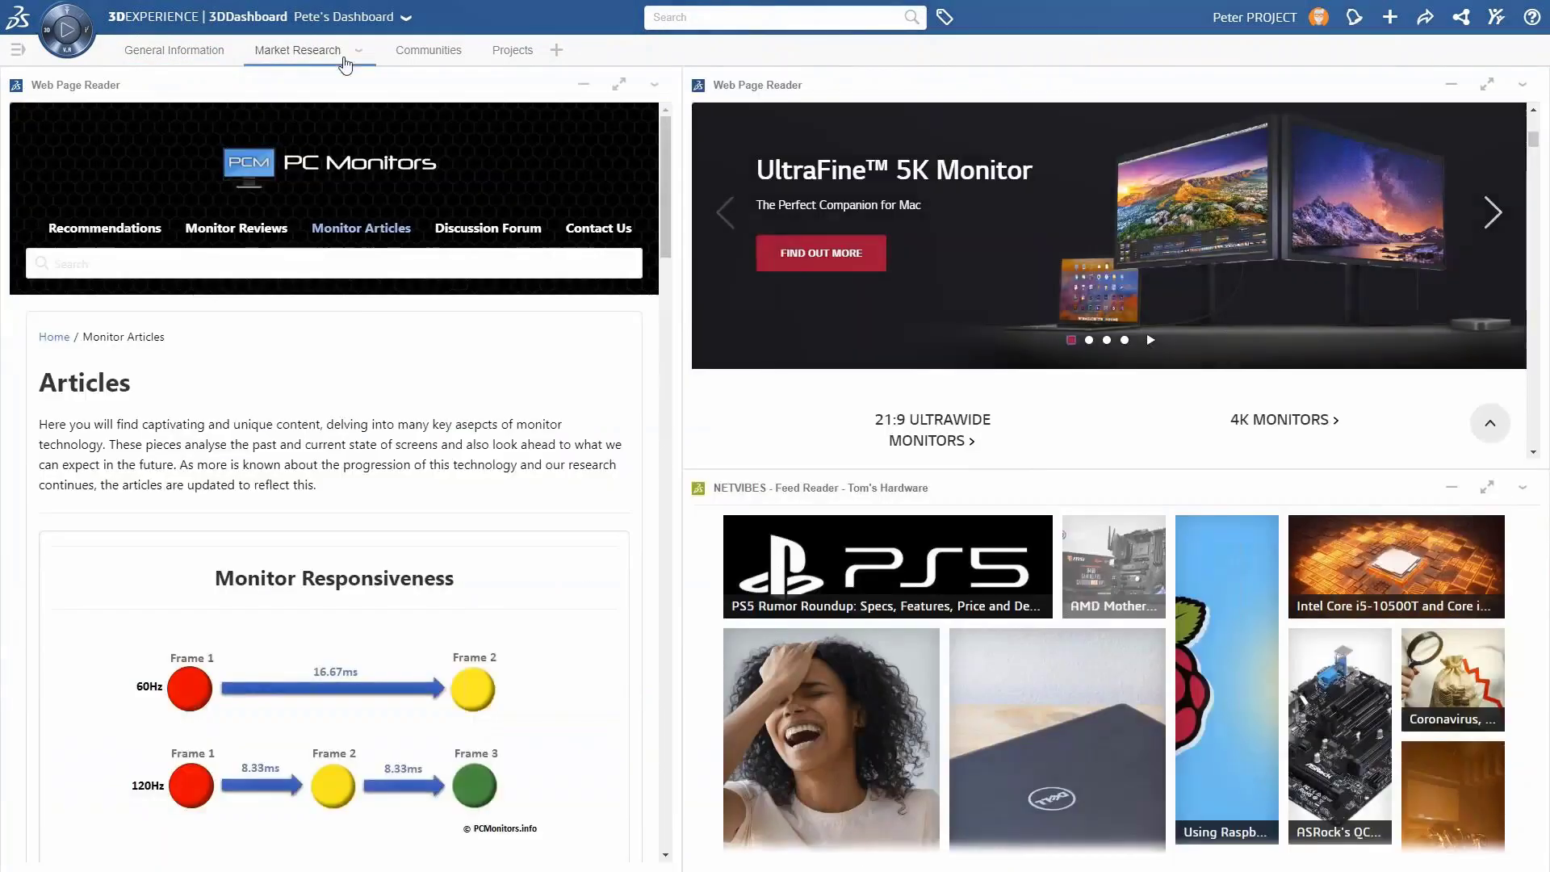
{"action": "left_click", "coordinate": [1487, 488]}
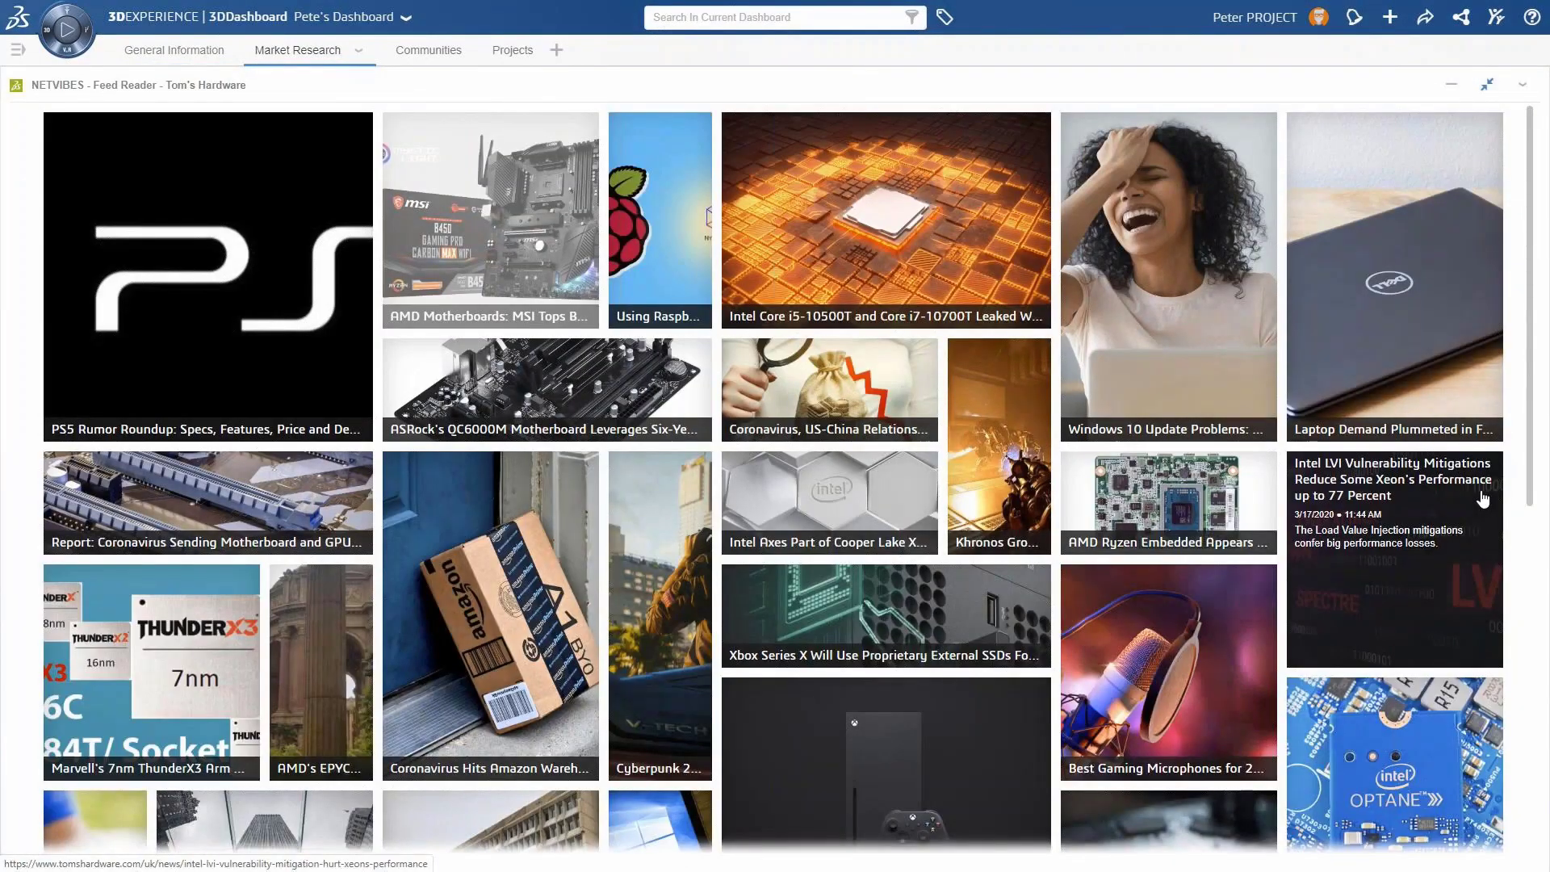
{"action": "left_click", "coordinate": [513, 238]}
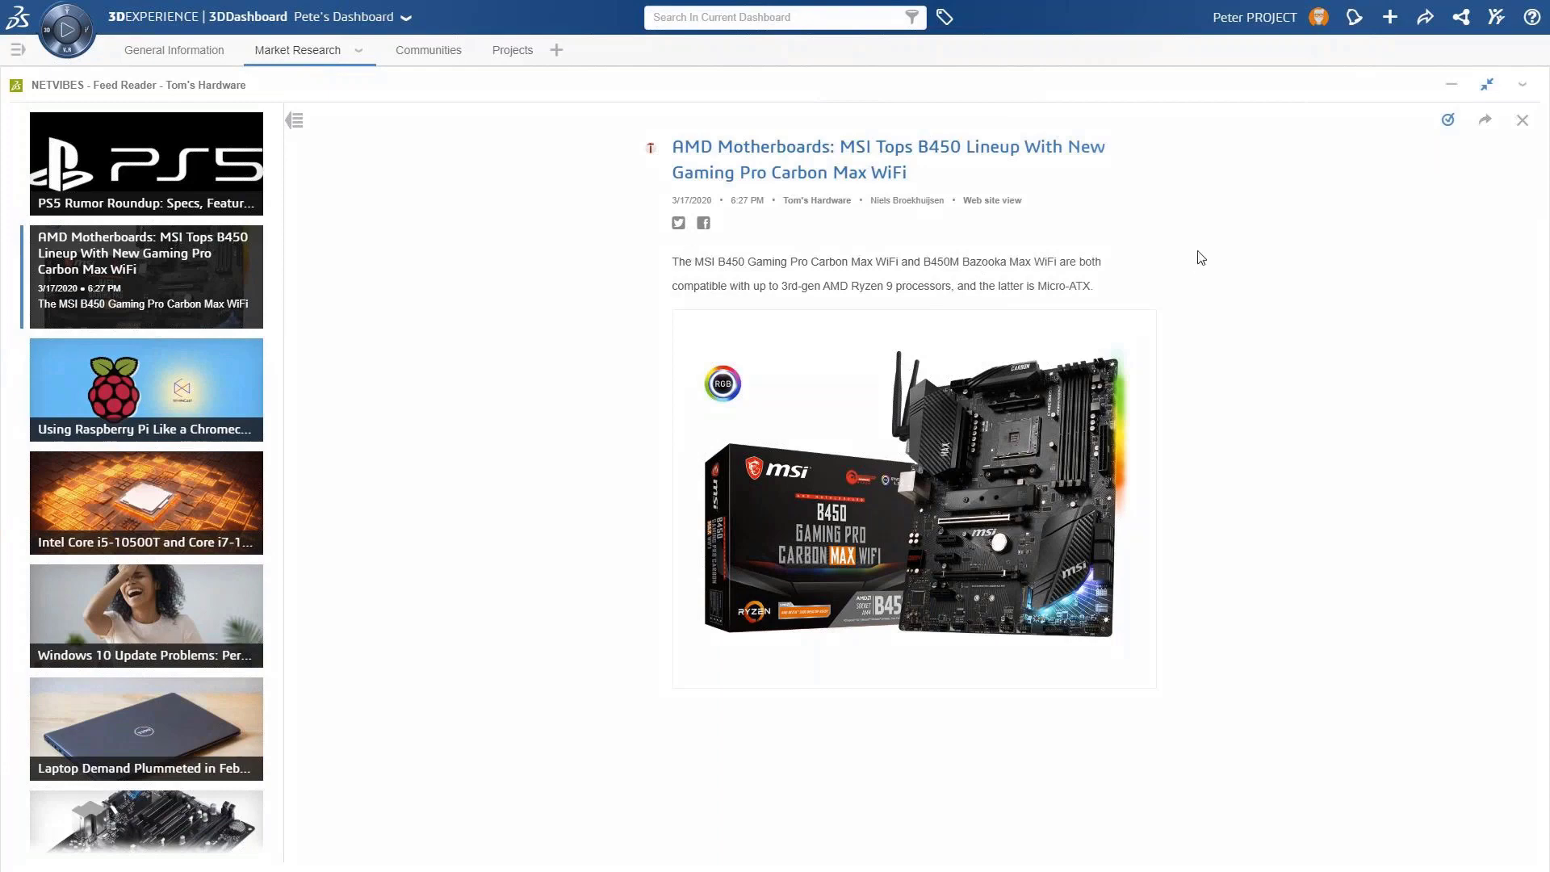
{"action": "left_click", "coordinate": [1522, 120]}
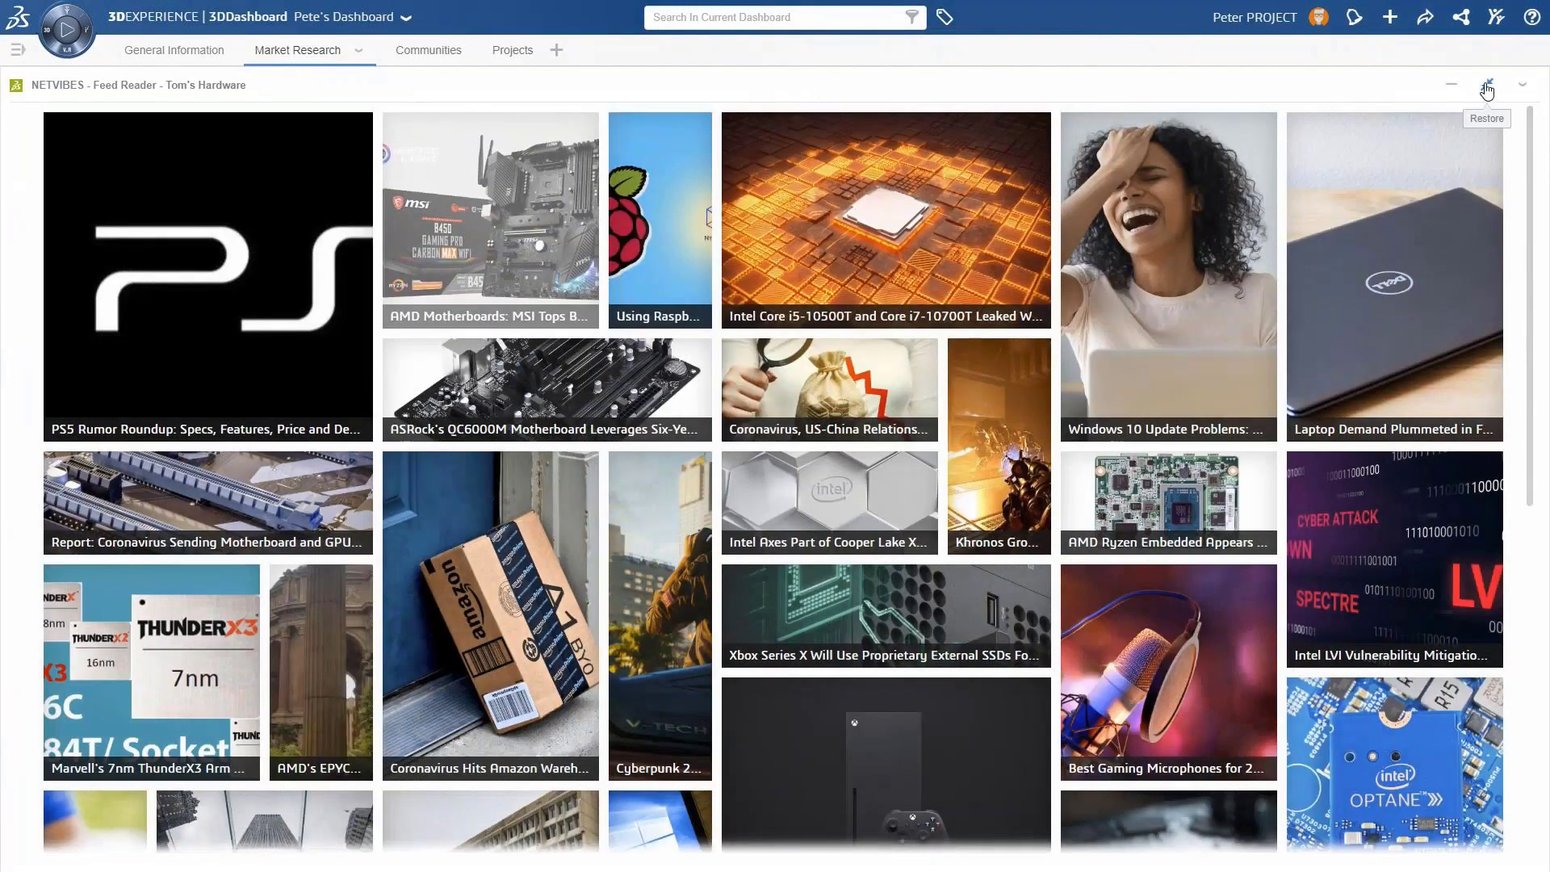
{"action": "left_click", "coordinate": [1487, 85]}
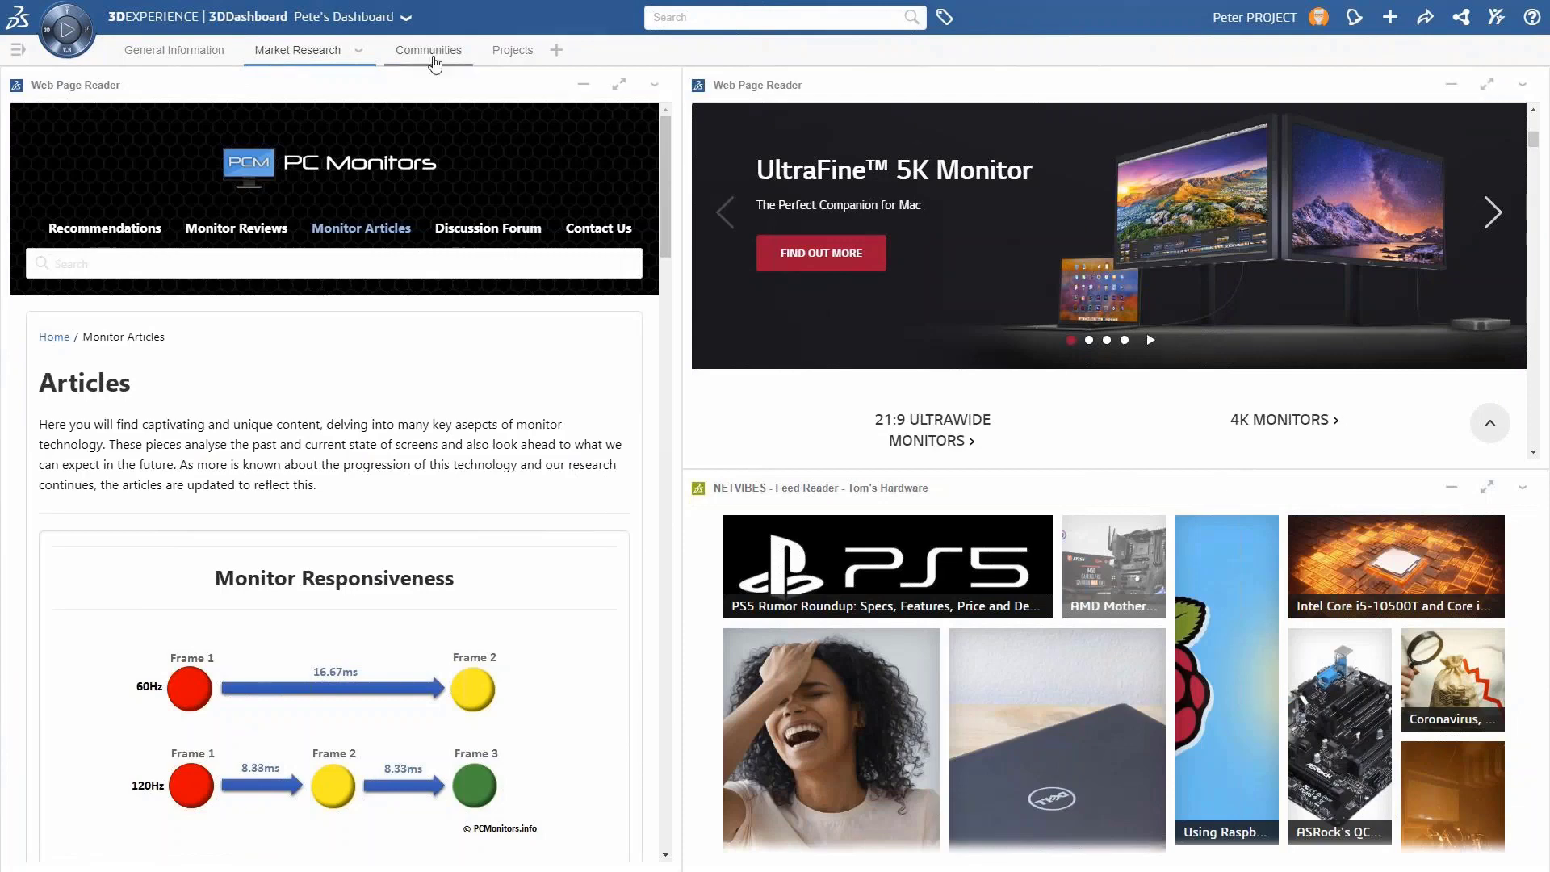
- Comment on Base Cover Concept Sketches that the project plan and an xShape task come next
{"action": "left_click", "coordinate": [428, 53]}
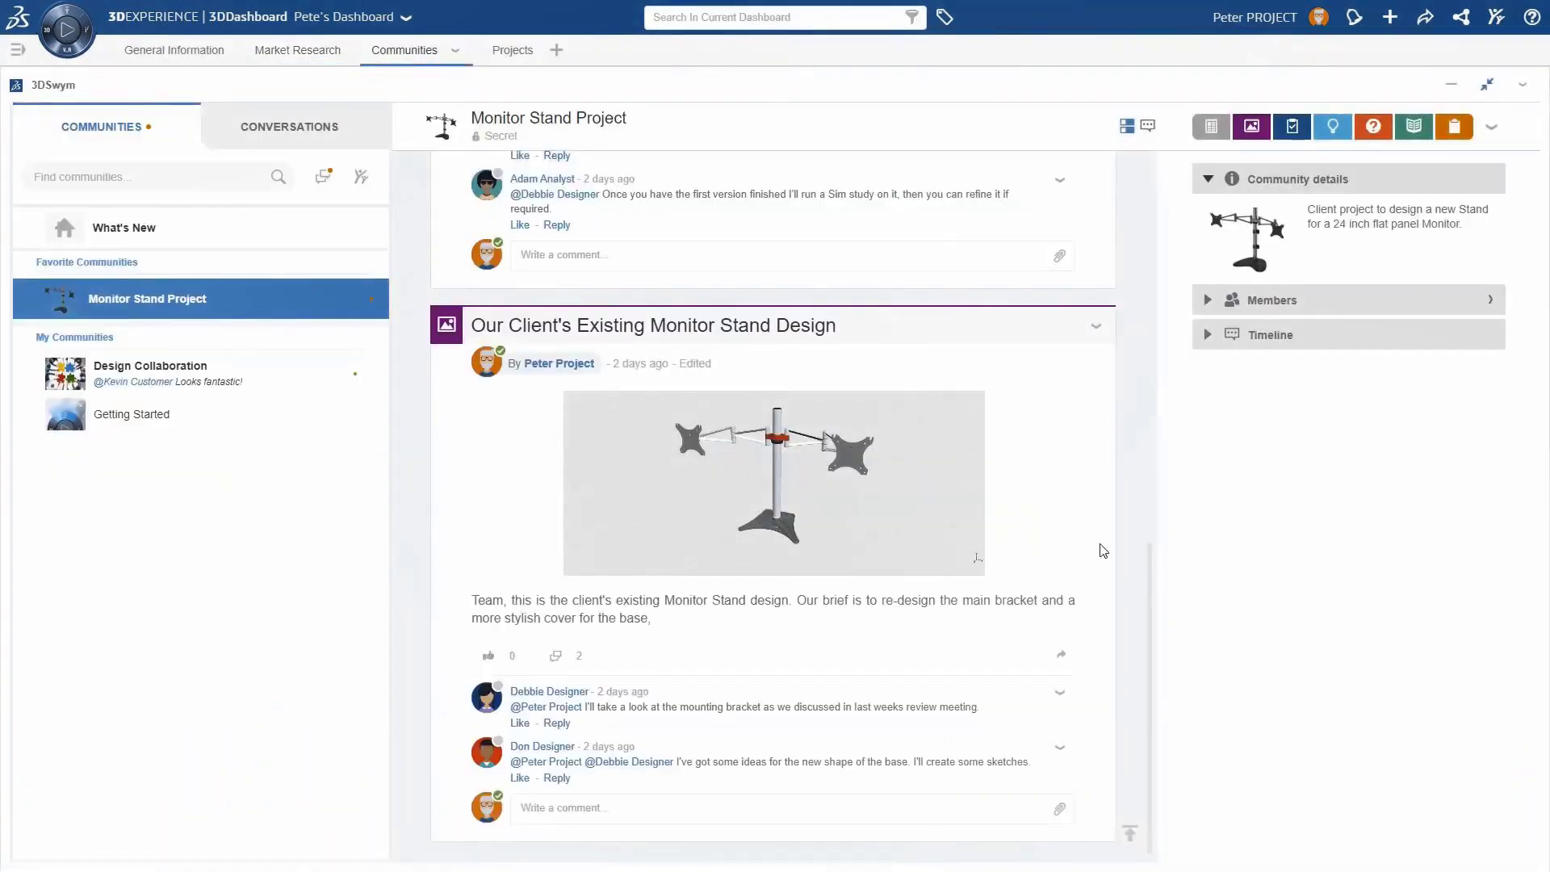
{"action": "left_click_drag", "start_coordinate": [1149, 595], "coordinate": [1158, 205]}
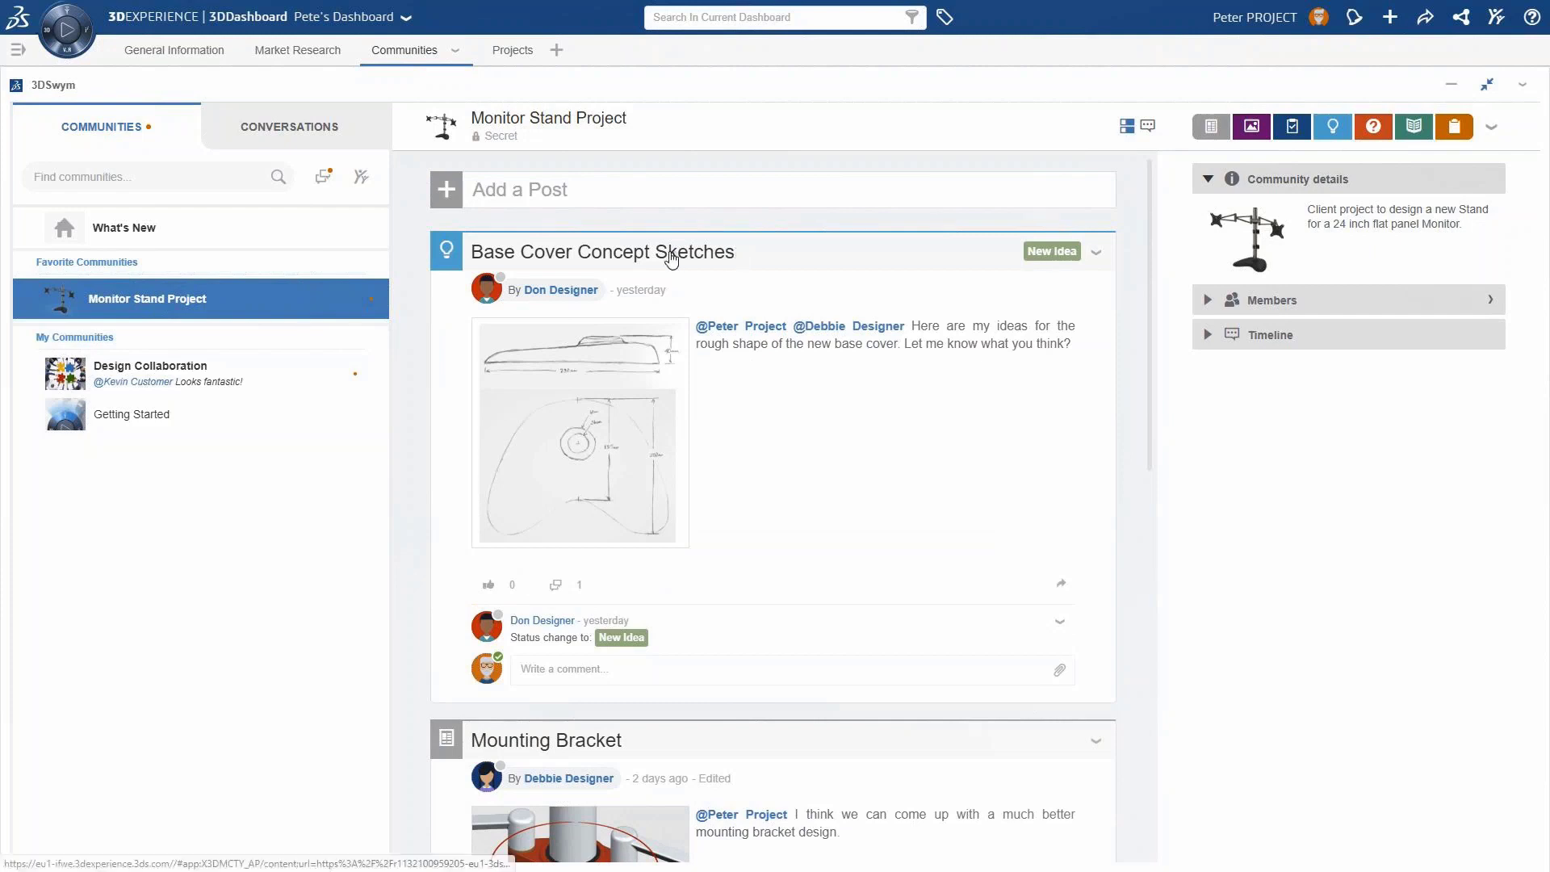
{"action": "left_click", "coordinate": [670, 255]}
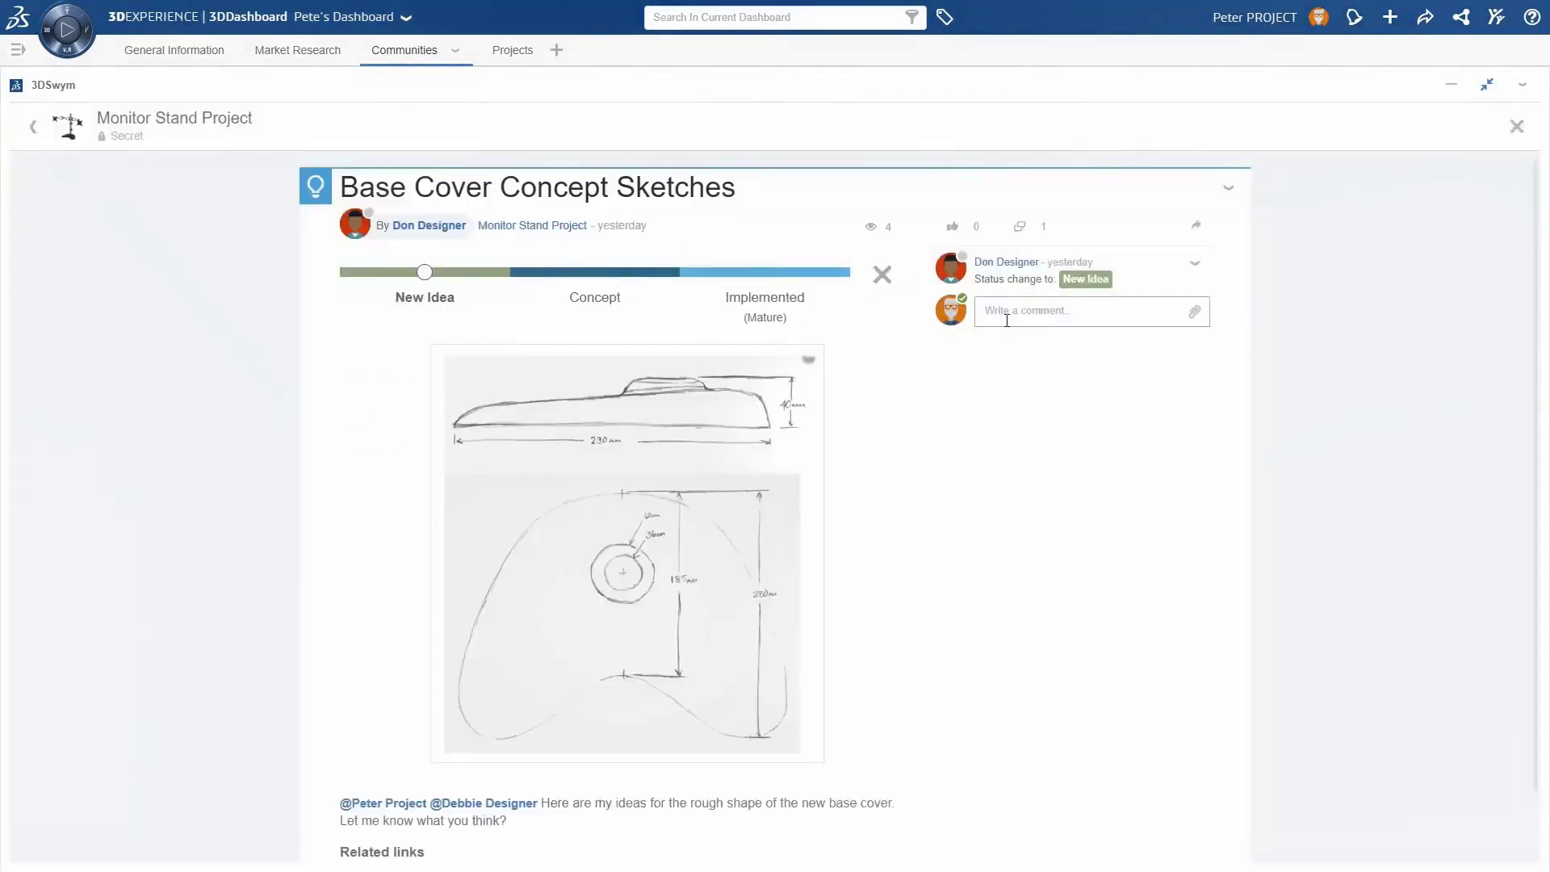
{"action": "left_click", "coordinate": [1007, 321]}
{"action": "type", "text": "I like it! I"}
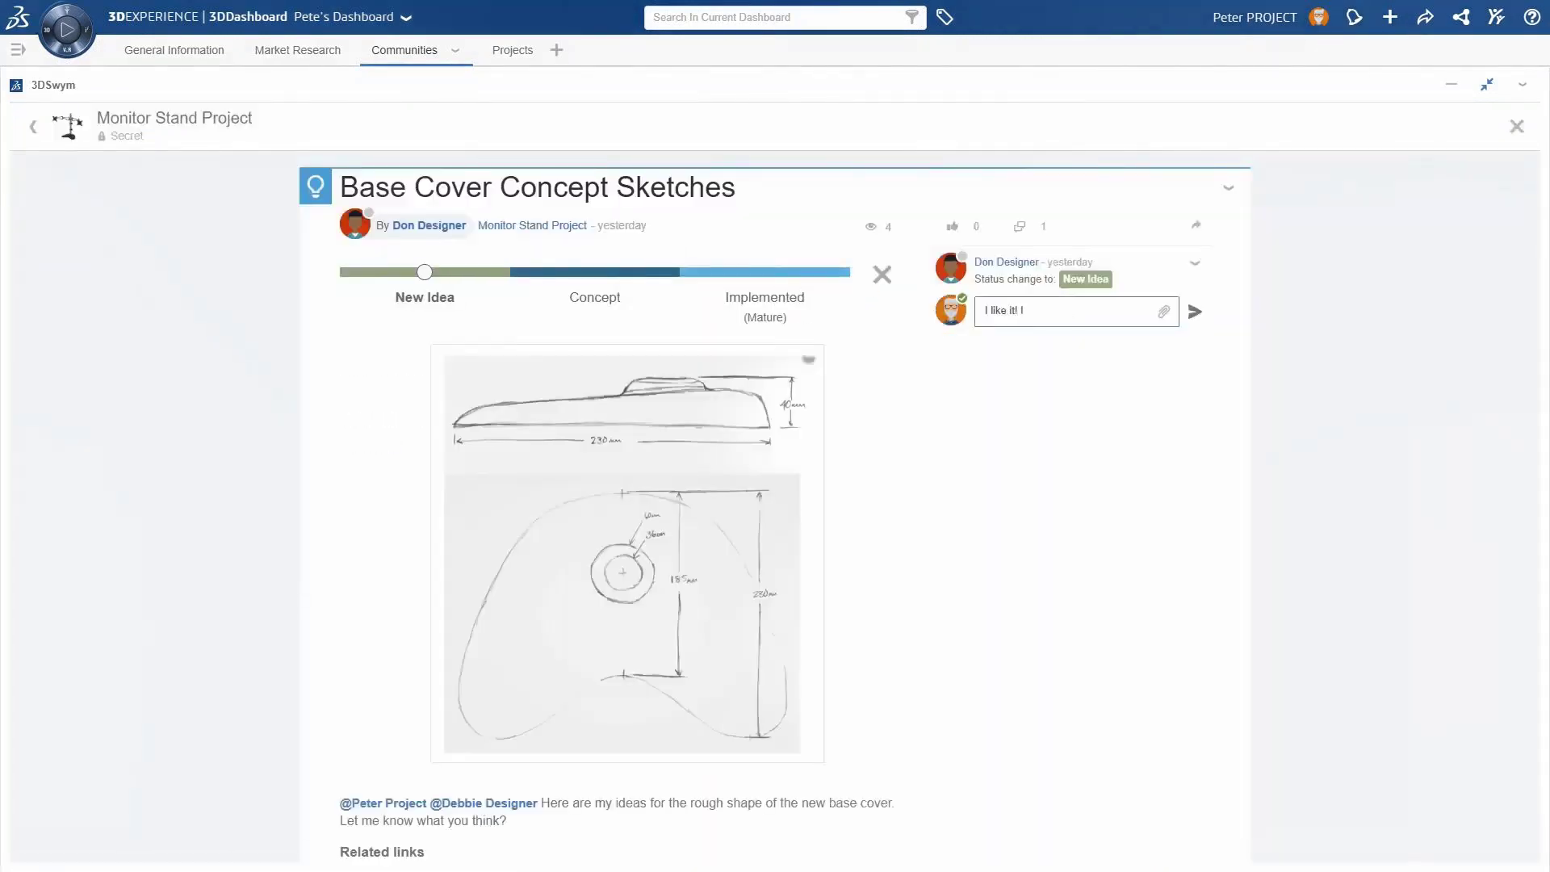
{"action": "type", "text": "'m going to create the project plan next. I'll create a task for you to go ahead and develop it further using xShape."}
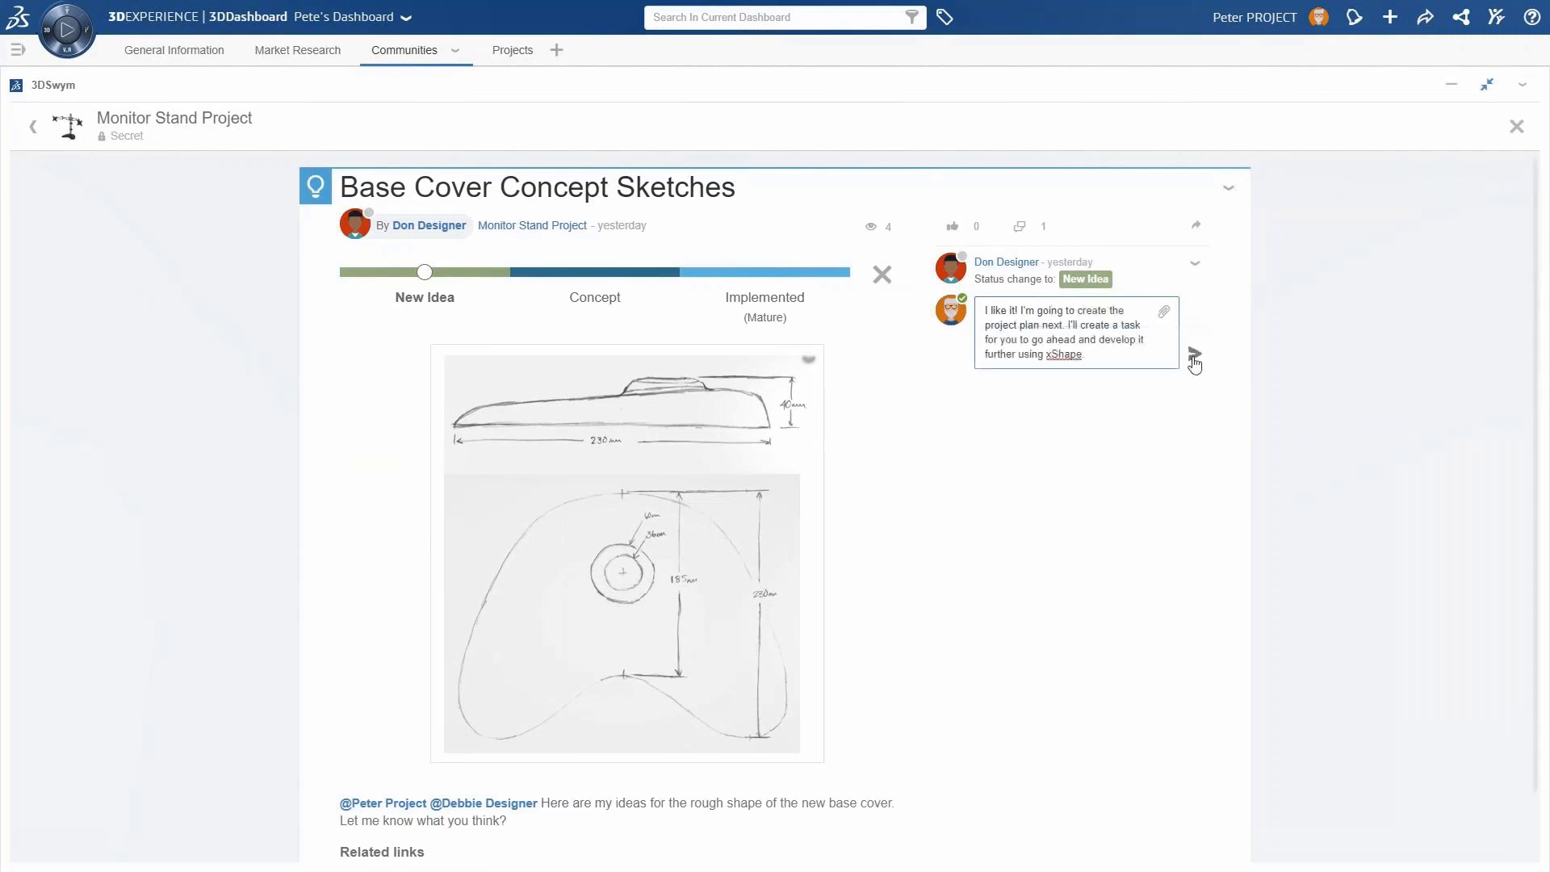
{"action": "left_click", "coordinate": [1194, 360]}
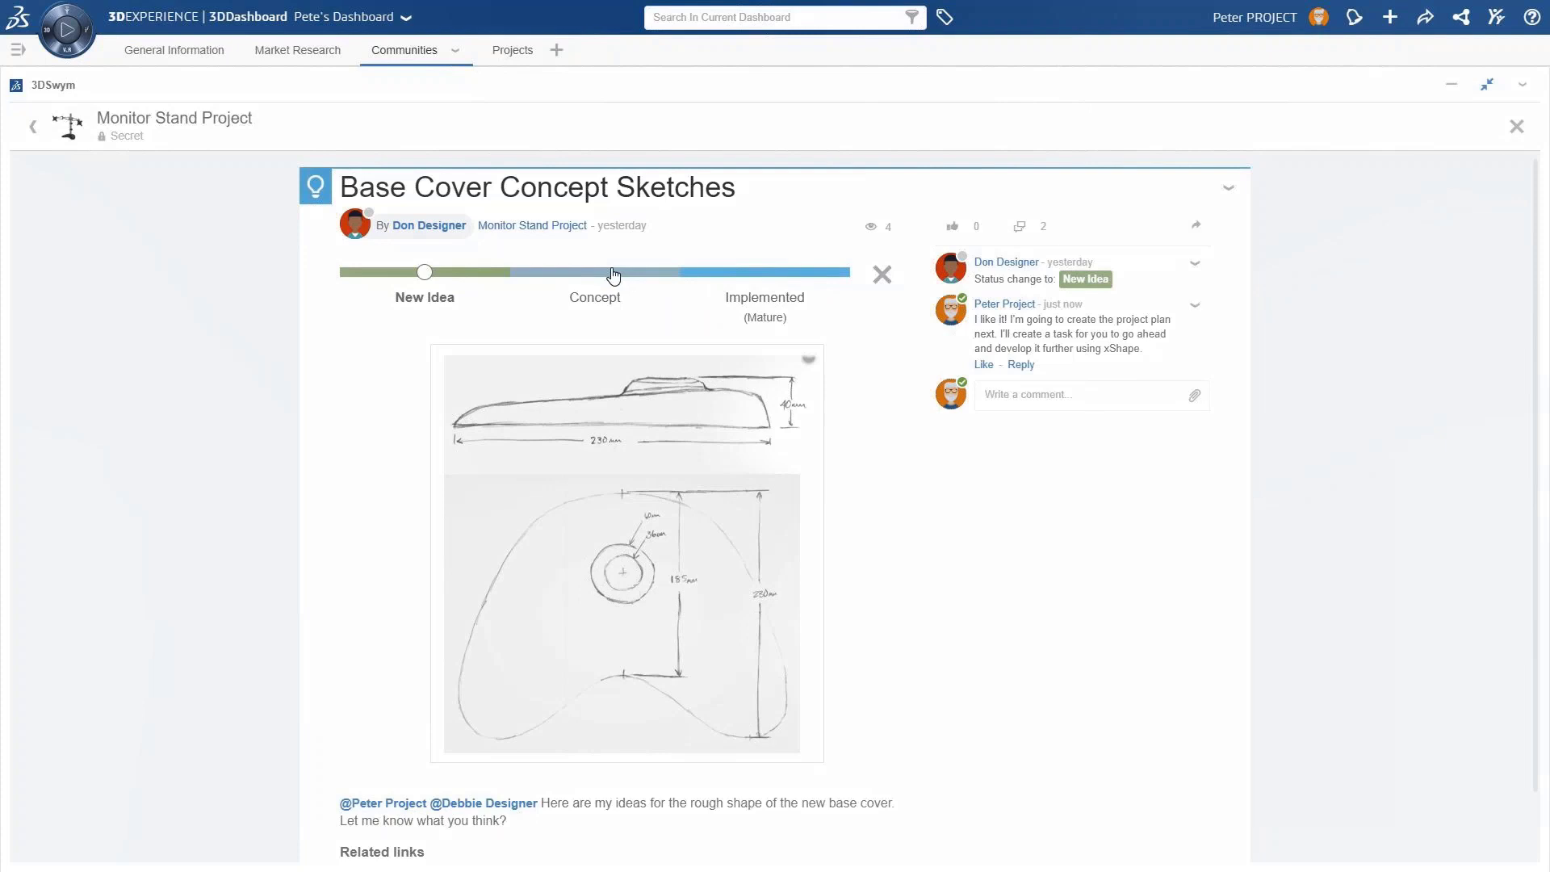
- Set the idea to Concept with reason 'Initial concept agreed.' and go back to the feed
{"action": "left_click", "coordinate": [614, 275]}
{"action": "type", "text": "Initial concept agreed."}
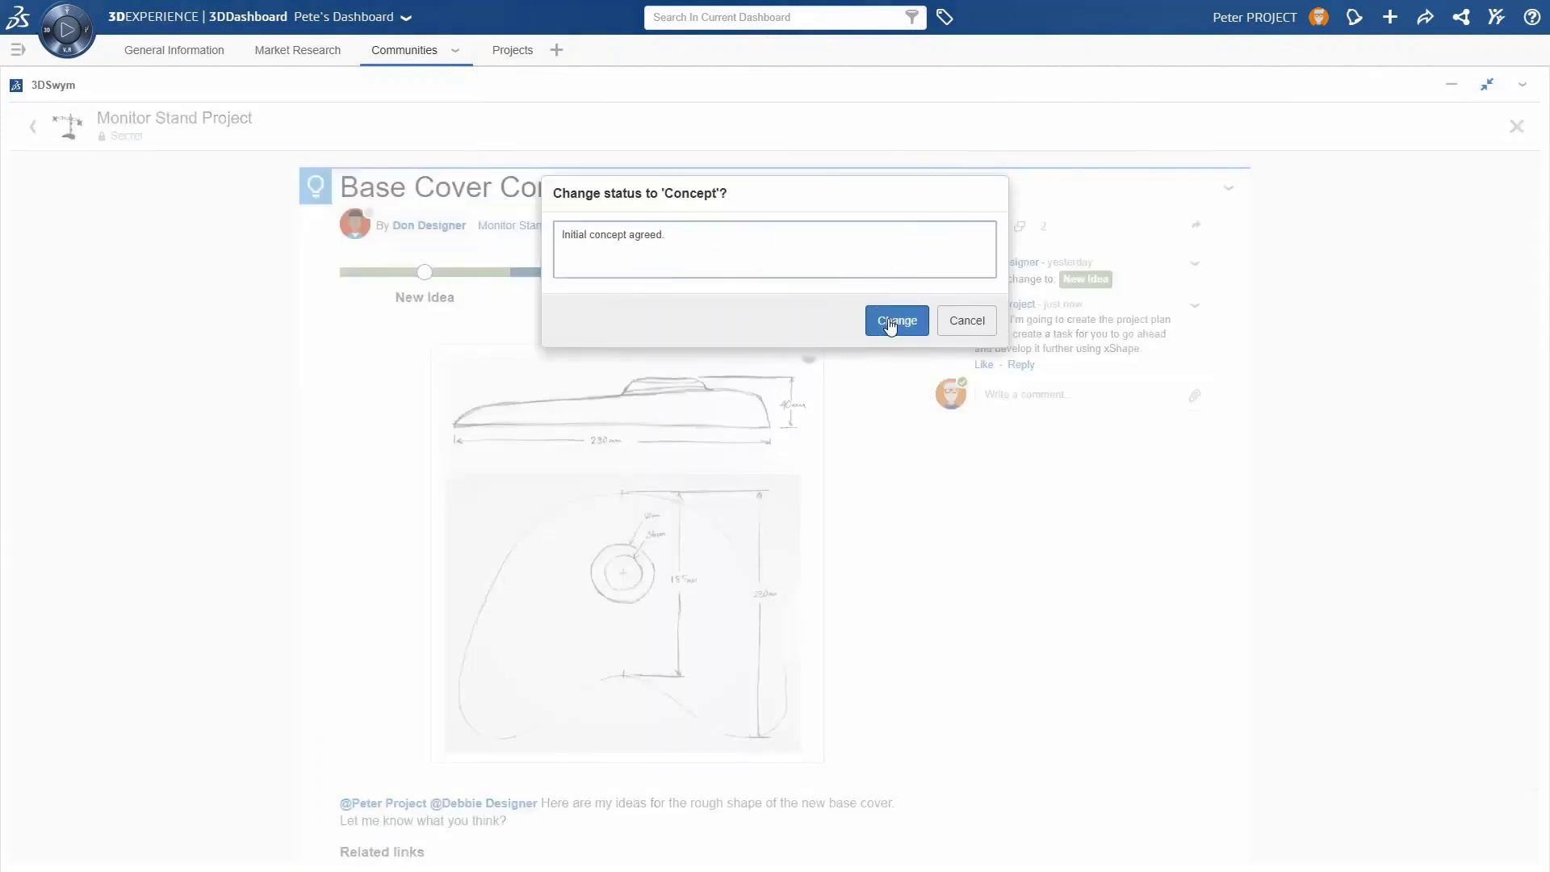
{"action": "left_click", "coordinate": [890, 324]}
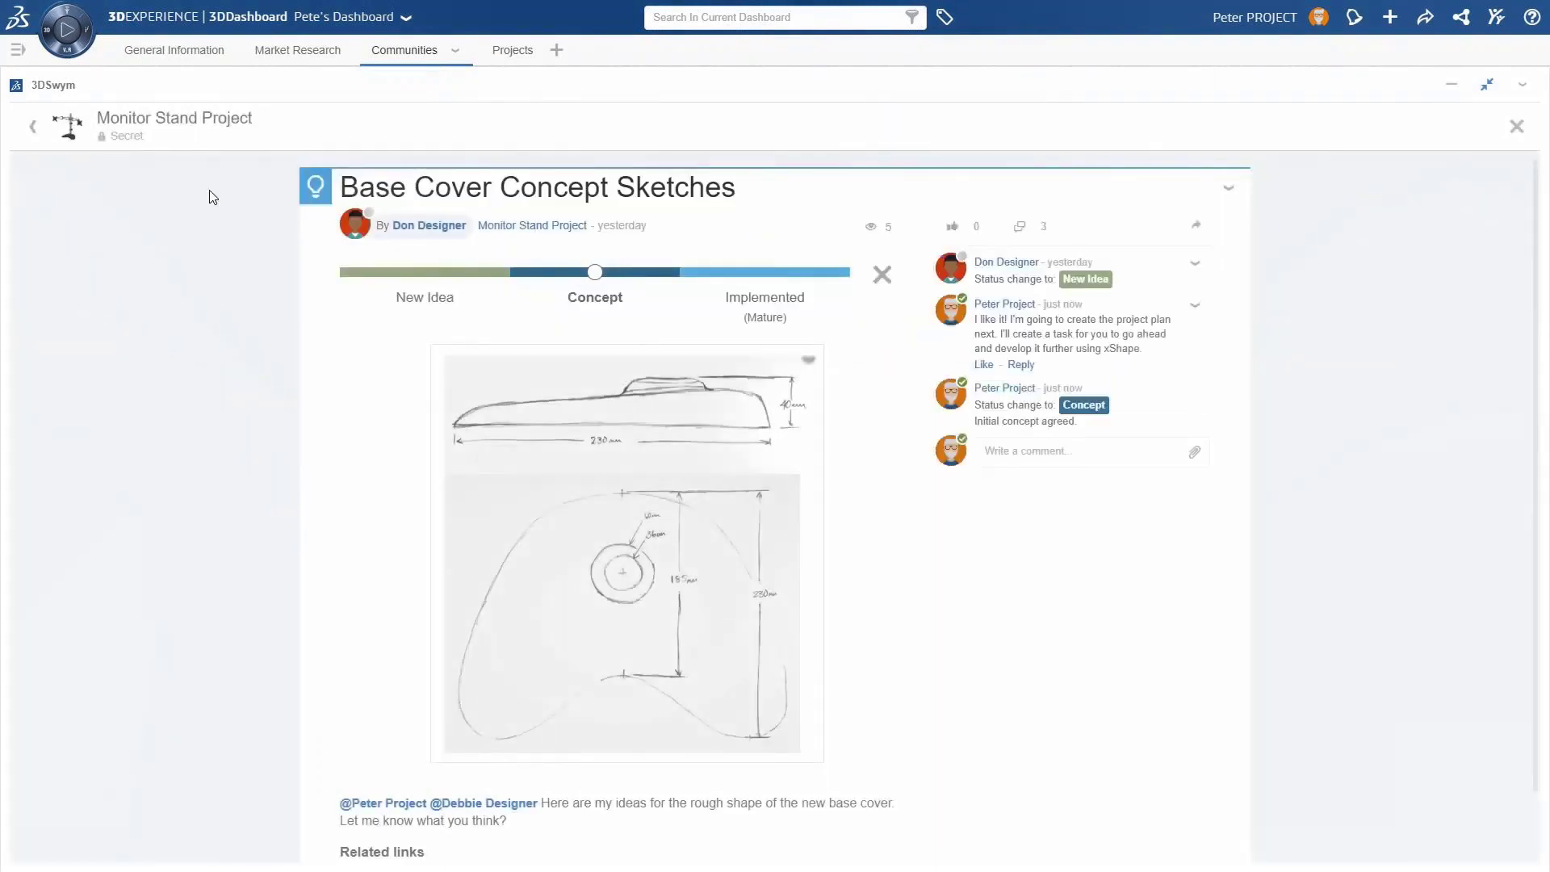
{"action": "left_click", "coordinate": [34, 128]}
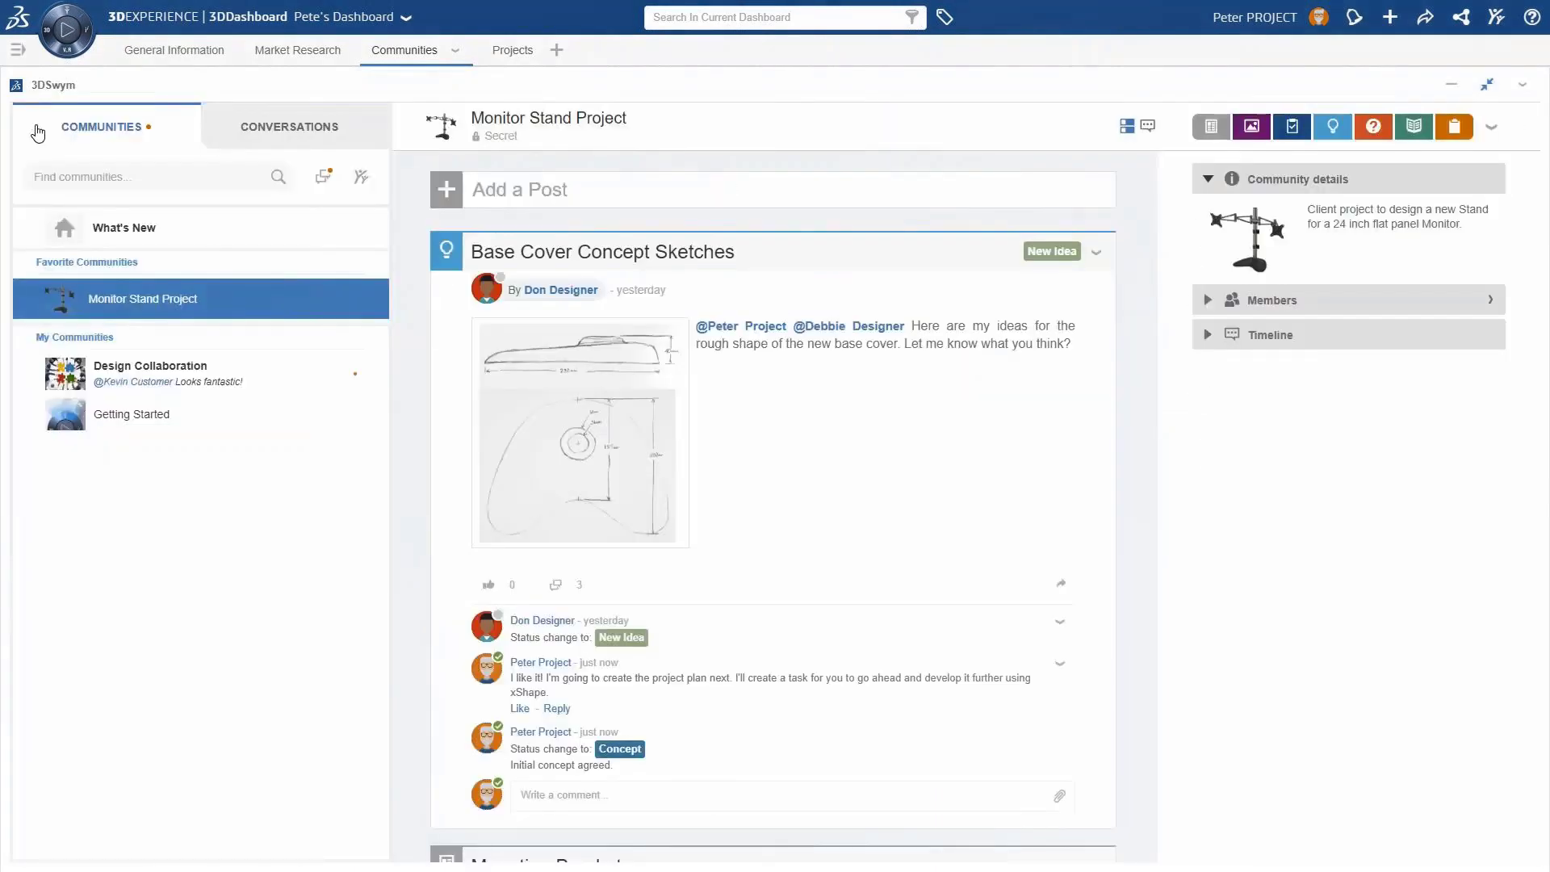
- Create project 'Monitor Stand' with the stand image and description 'Redesign of the existing mounting bracket and base cover'
{"action": "left_click", "coordinate": [520, 54]}
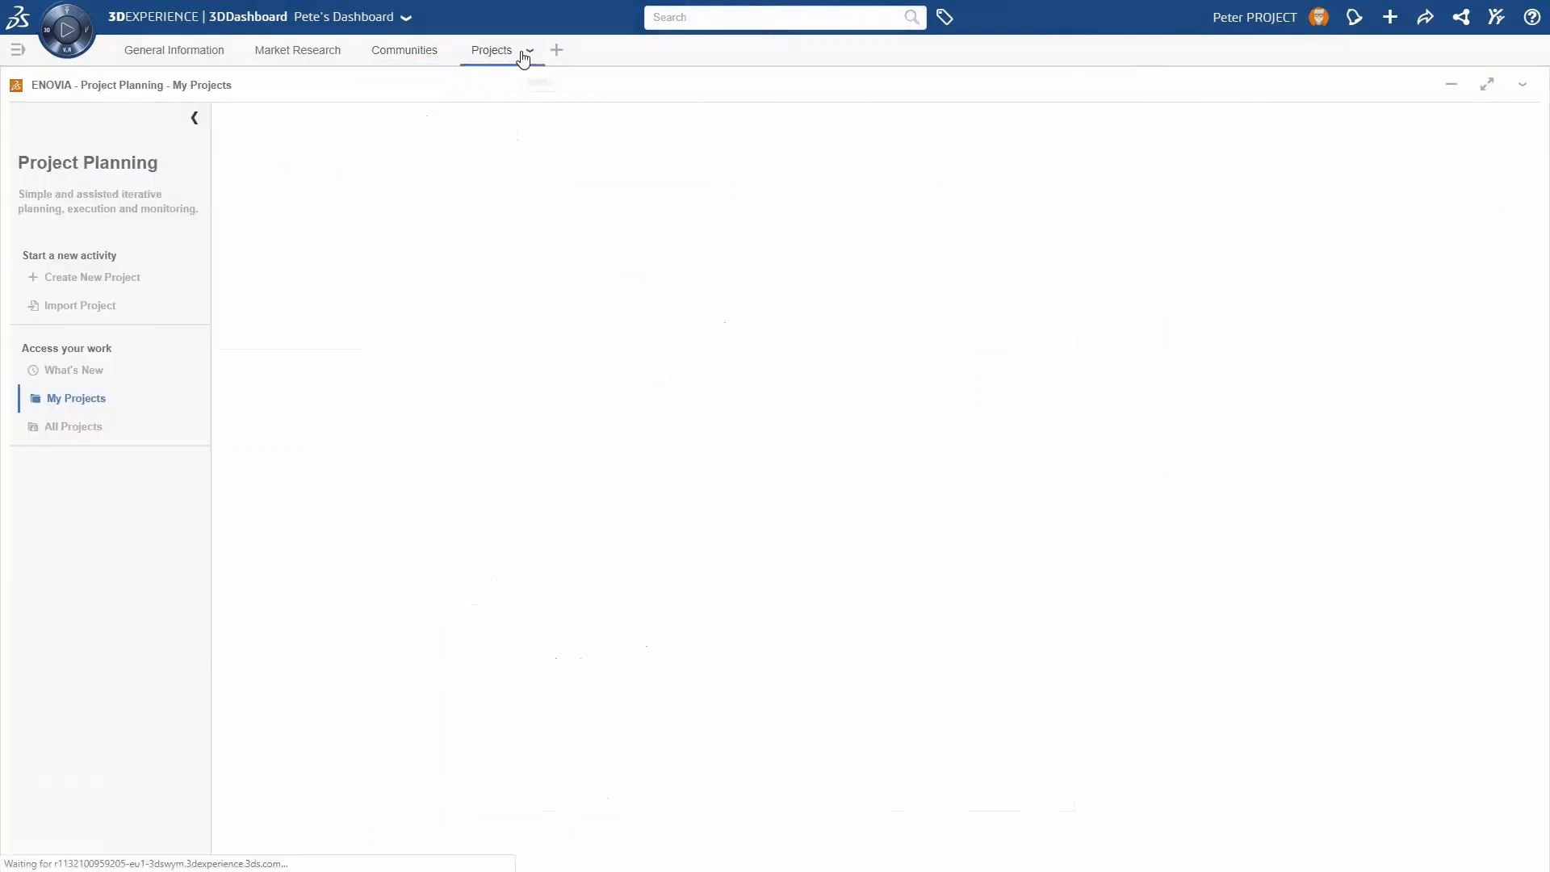
{"action": "left_click", "coordinate": [85, 280]}
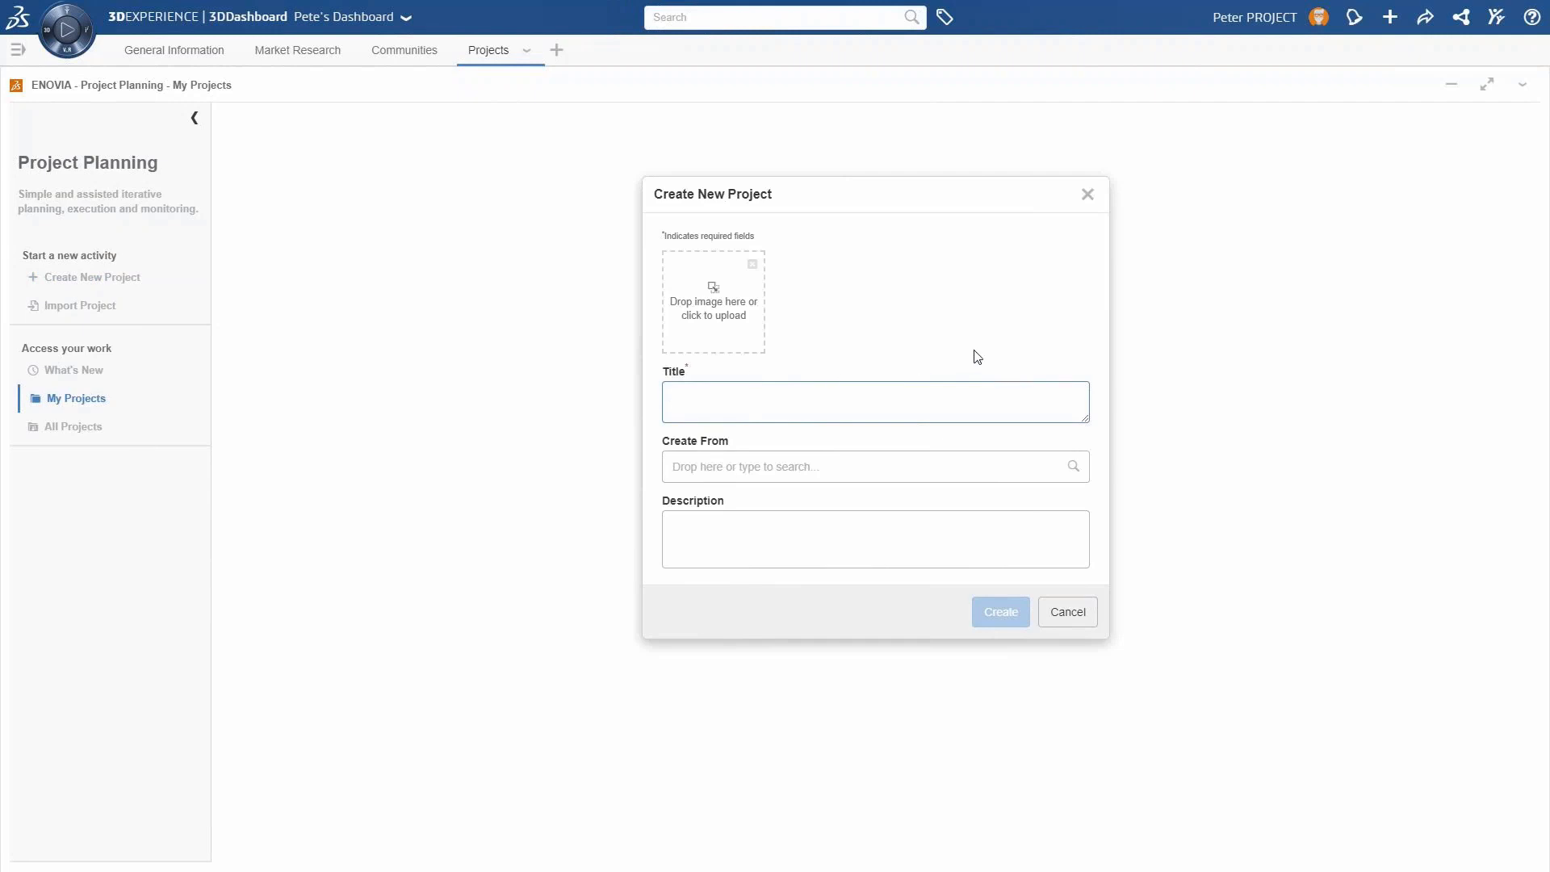
{"action": "key", "text": "alt+Tab"}
{"action": "left_click", "coordinate": [1225, 323]}
{"action": "left_click_drag", "start_coordinate": [1226, 323], "coordinate": [714, 319]}
{"action": "type", "text": "Monitor Stand"}
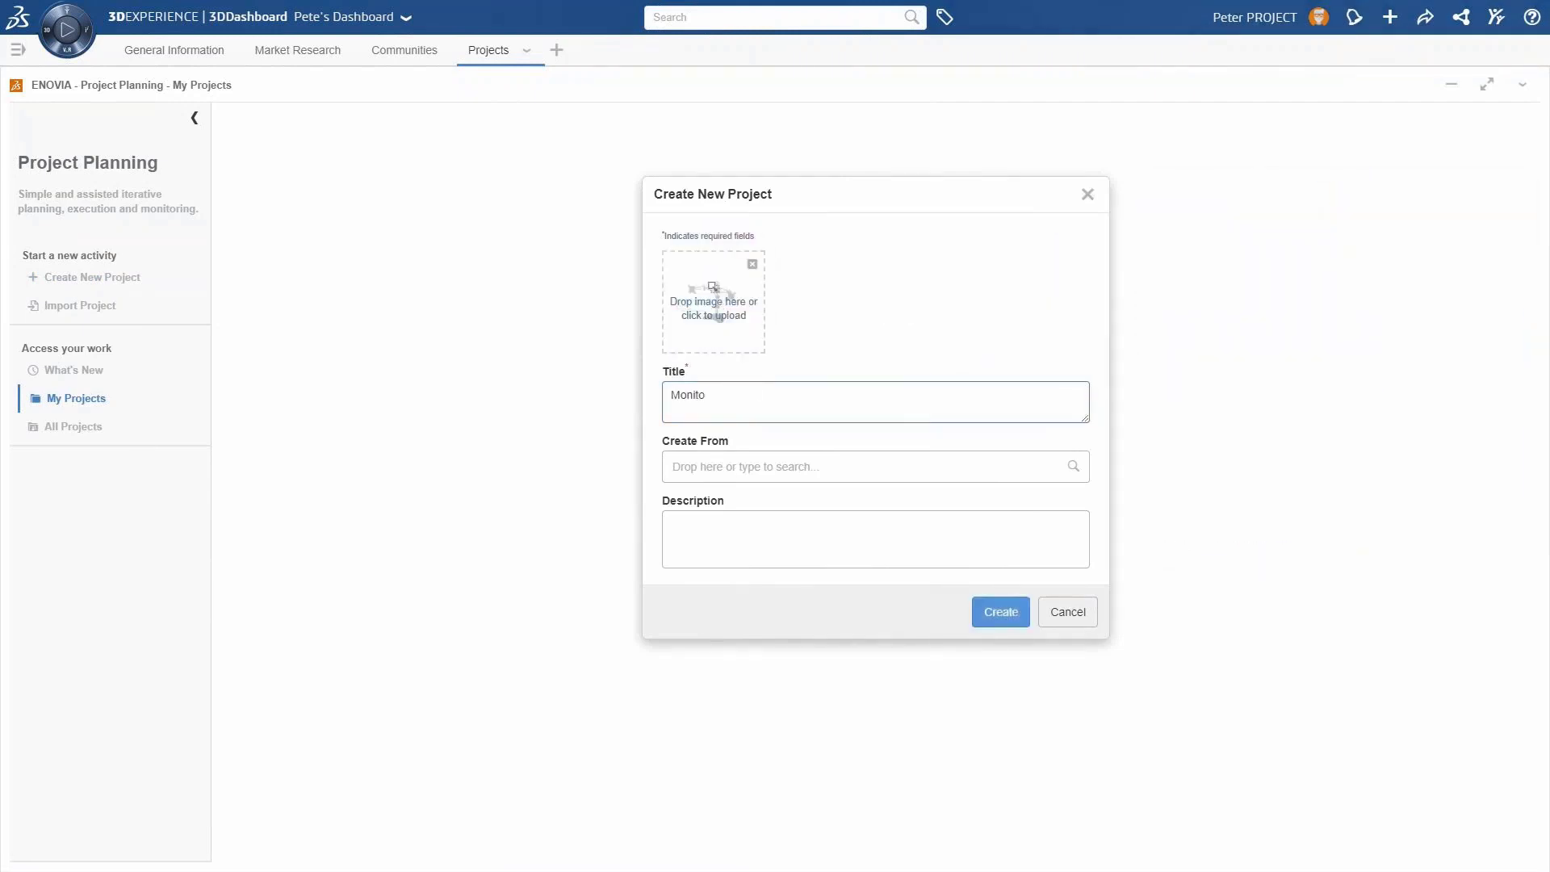
{"action": "left_click", "coordinate": [807, 533]}
{"action": "type", "text": "Redesign of the existing mounting bracket and base cover."}
{"action": "left_click", "coordinate": [999, 614]}
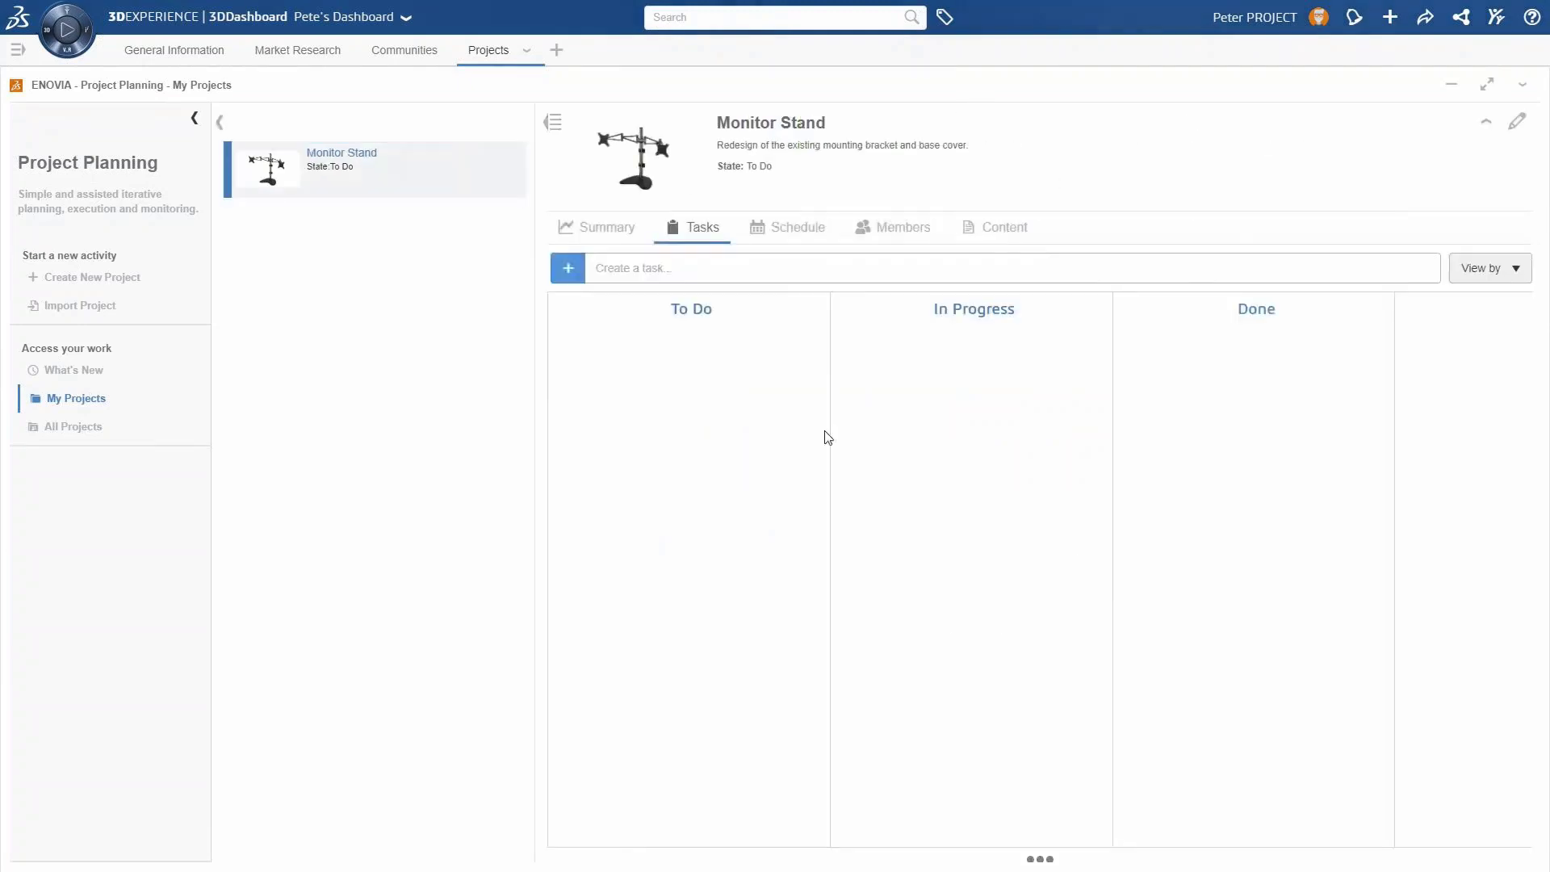
{"action": "left_click", "coordinate": [554, 125]}
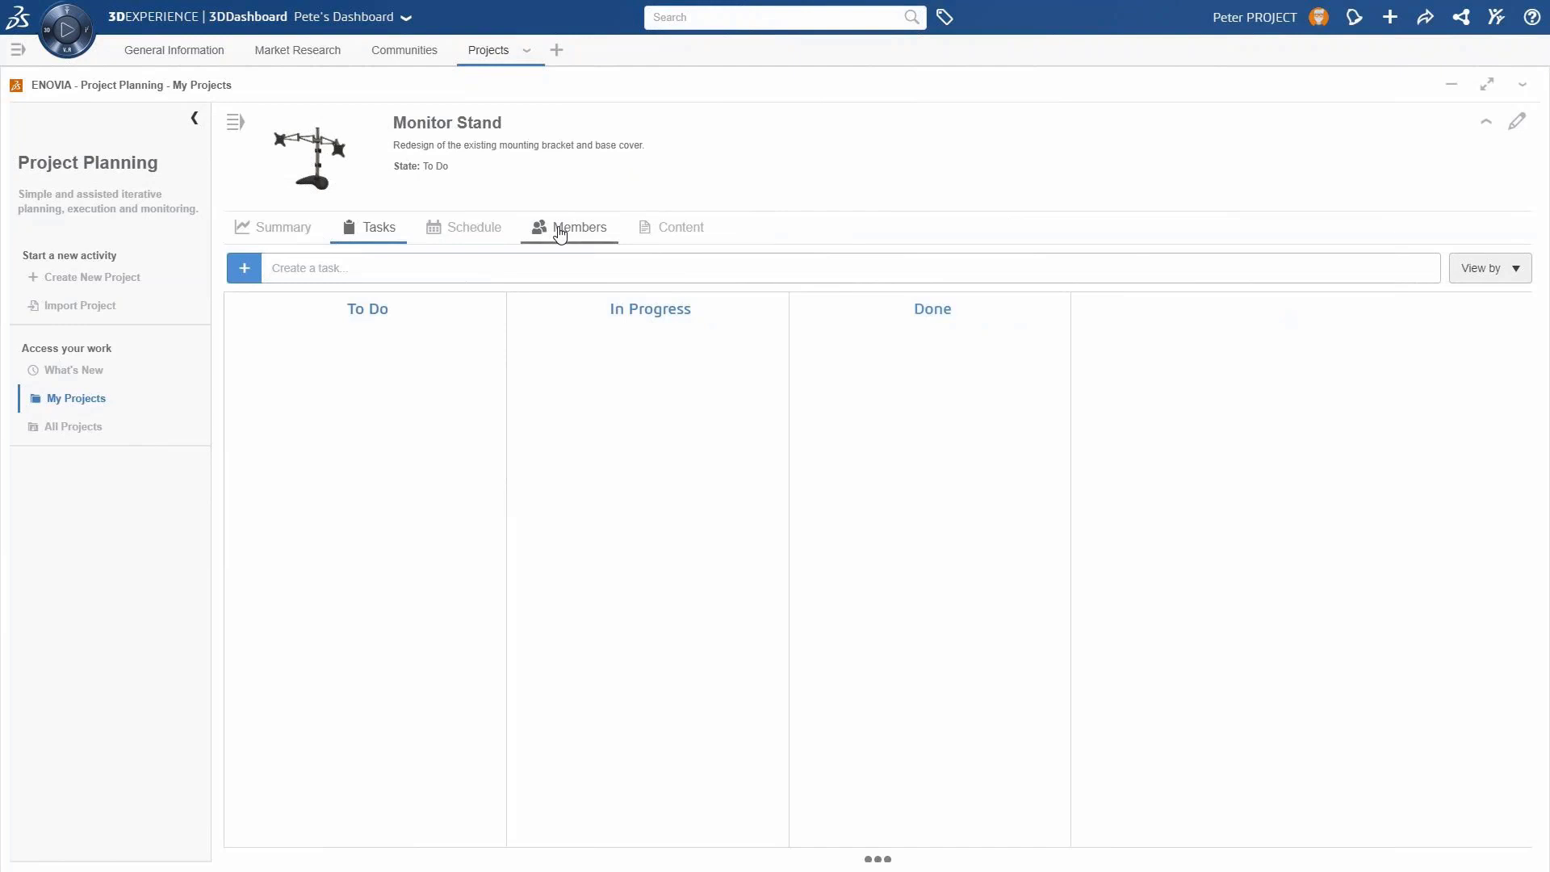
- Add both designers and the analyst as Author members, then show the project Schedule
{"action": "left_click", "coordinate": [560, 234]}
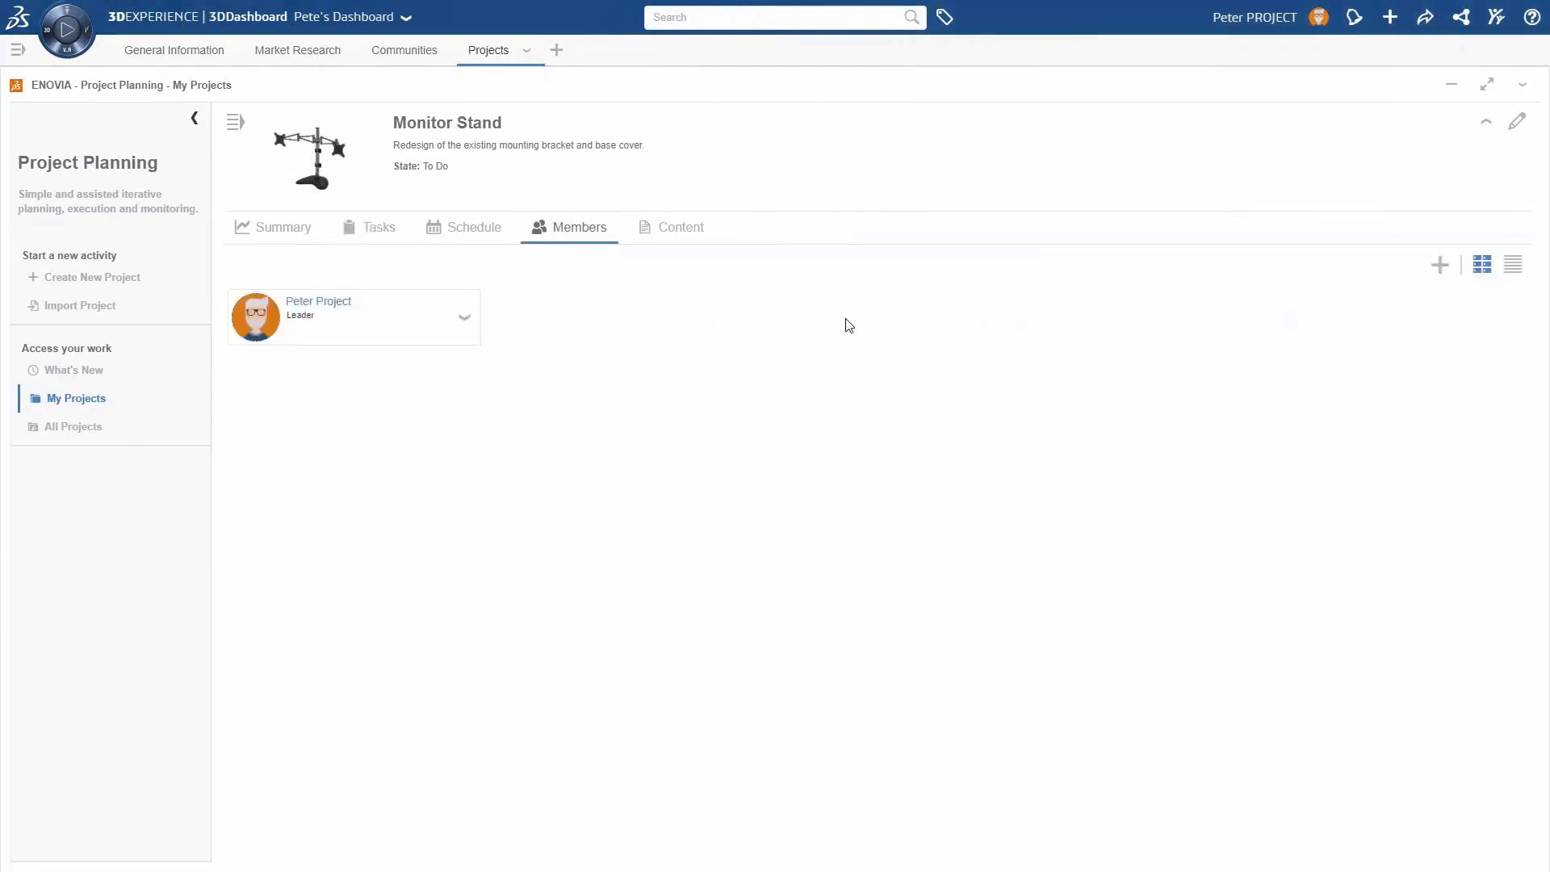
{"action": "left_click", "coordinate": [1434, 271]}
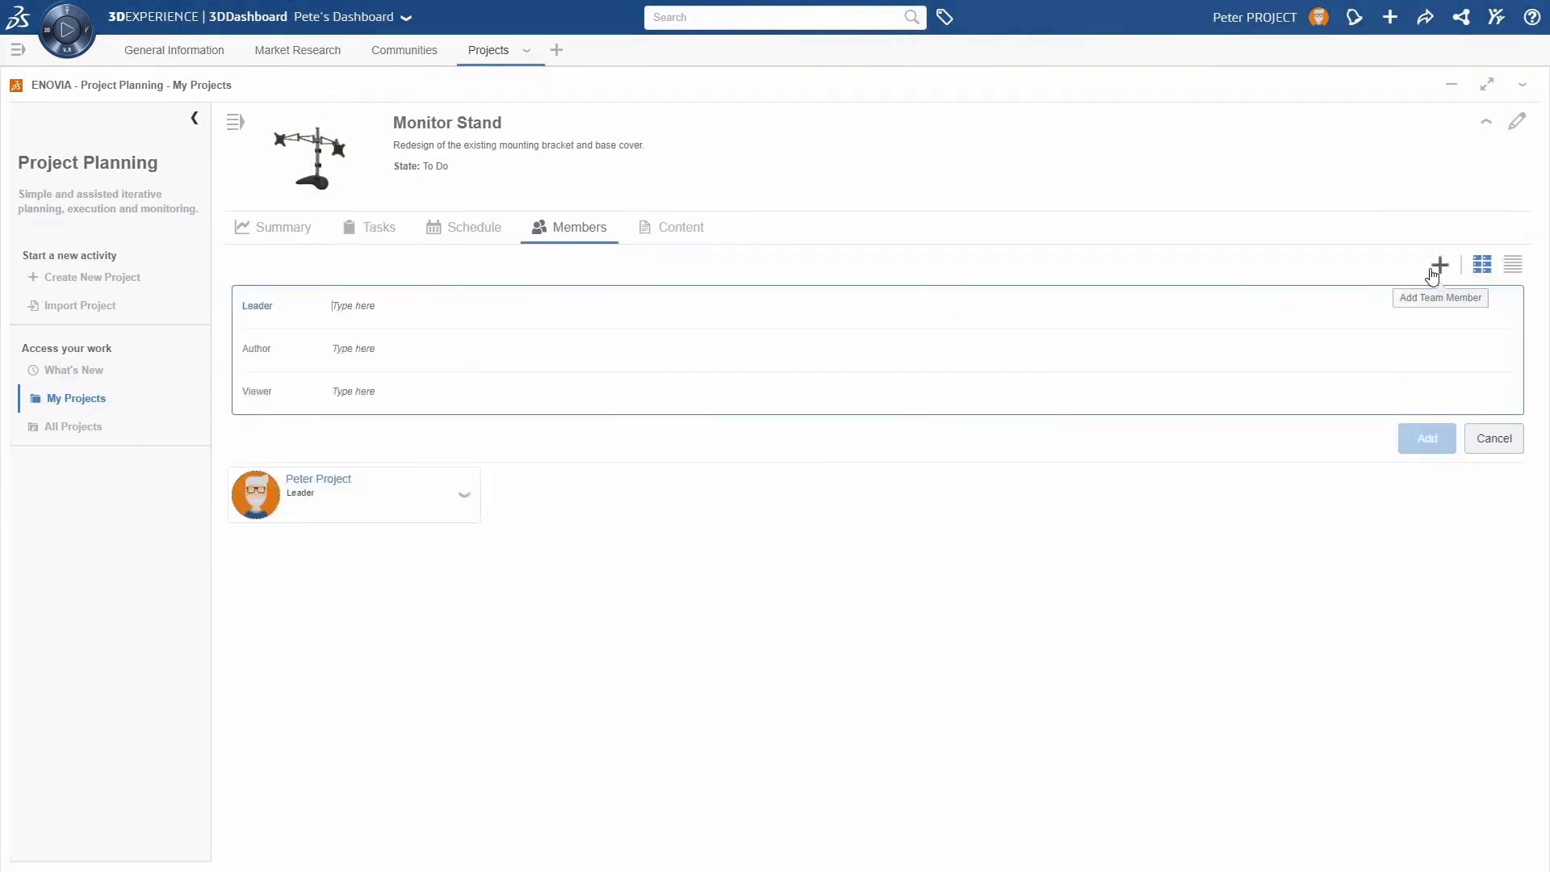
{"action": "left_click", "coordinate": [422, 353]}
{"action": "type", "text": "debbie"}
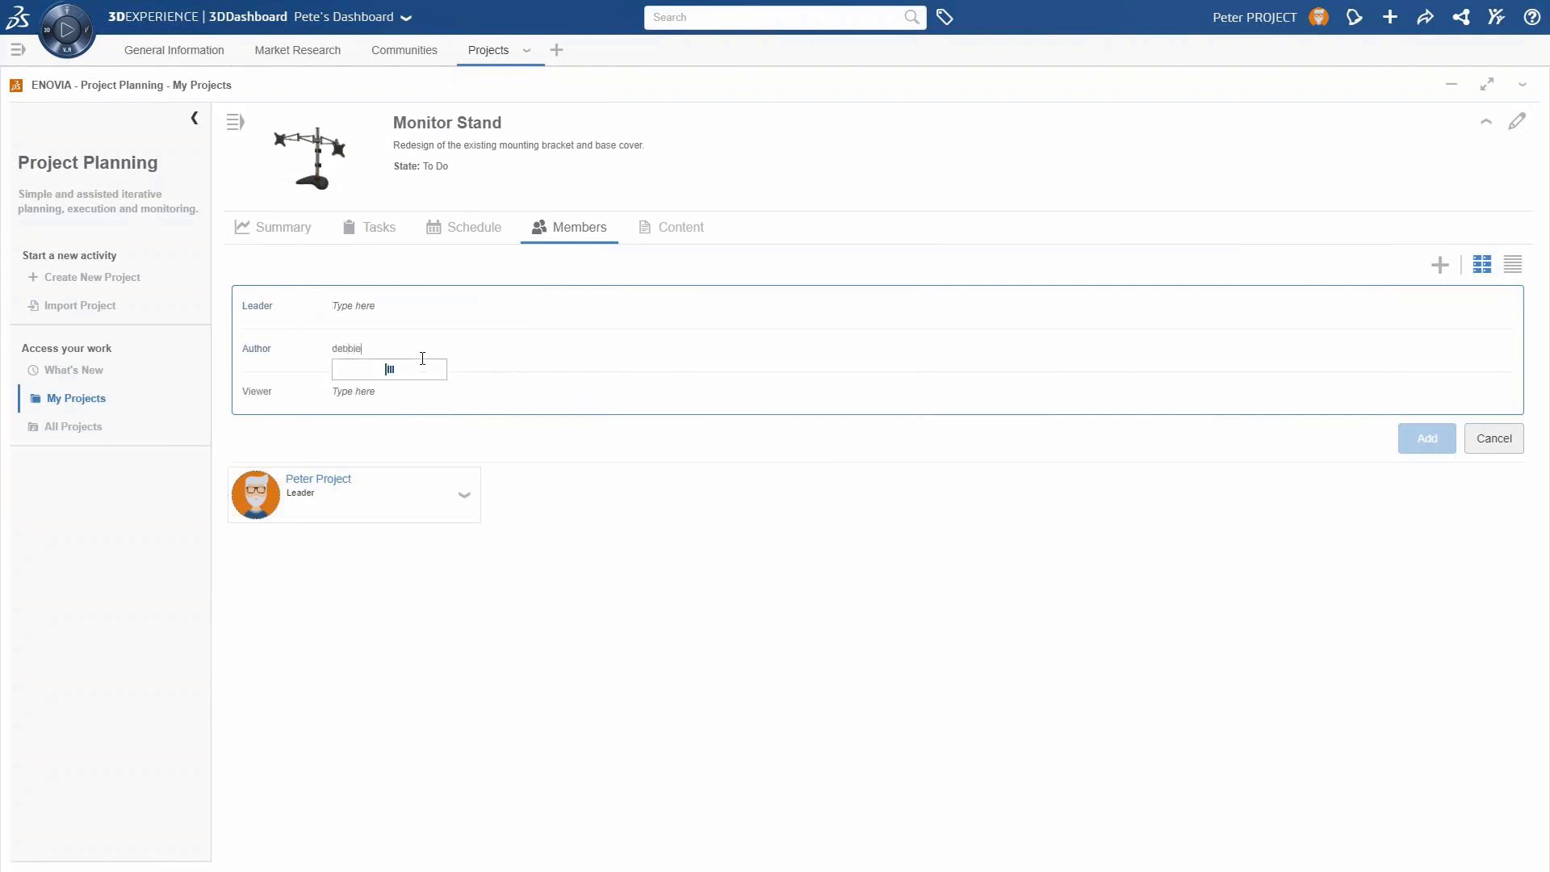
{"action": "left_click", "coordinate": [397, 370]}
{"action": "type", "text": "don"}
{"action": "left_click", "coordinate": [481, 373]}
{"action": "type", "text": "adam"}
{"action": "left_click", "coordinate": [565, 375]}
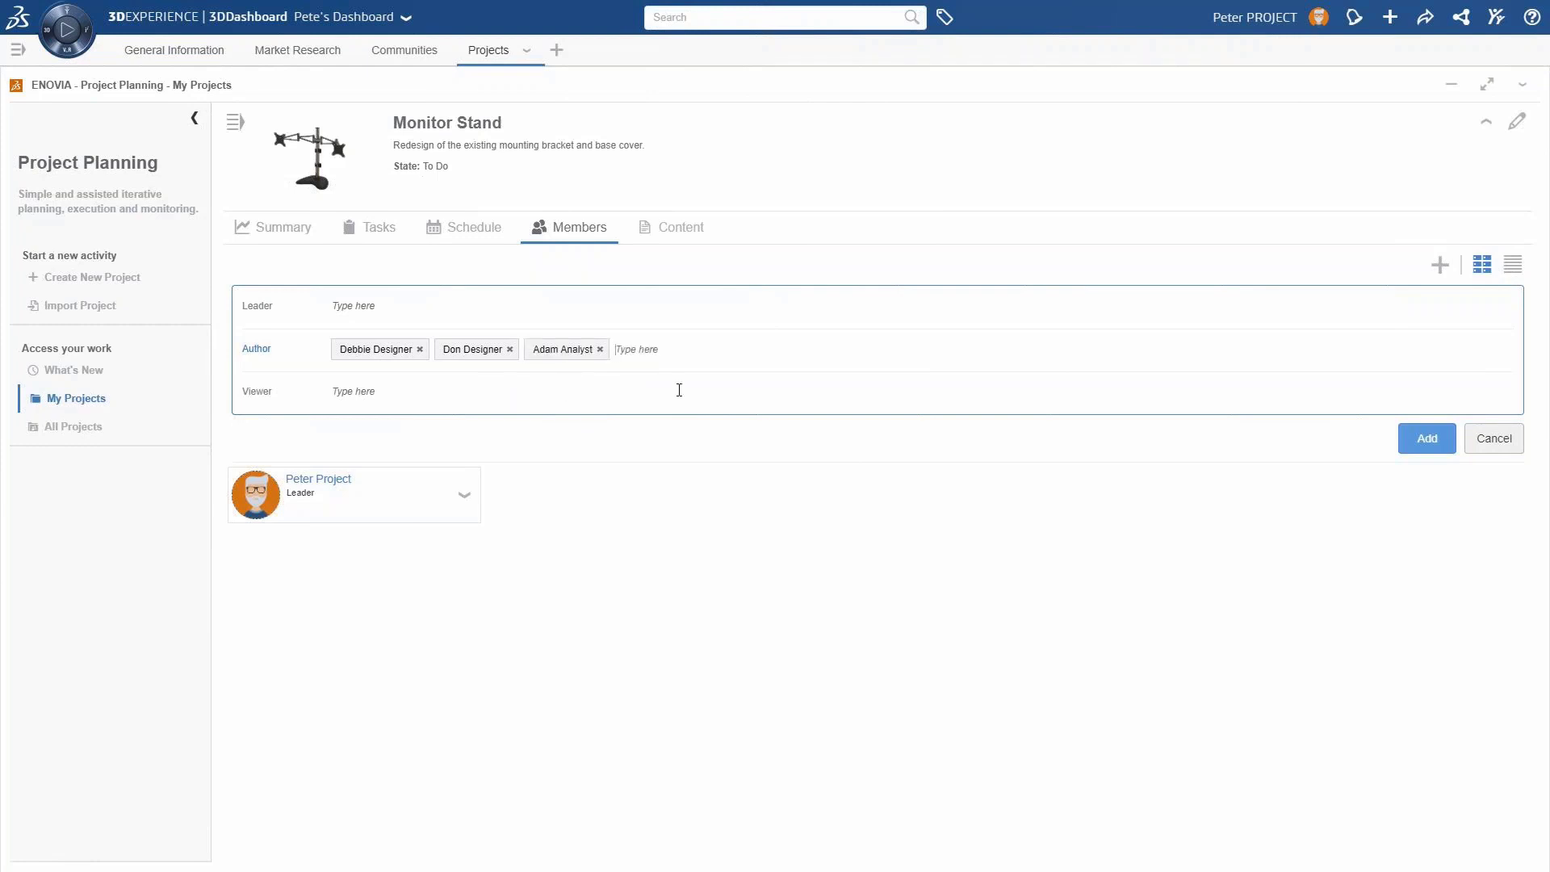
{"action": "left_click", "coordinate": [1426, 440]}
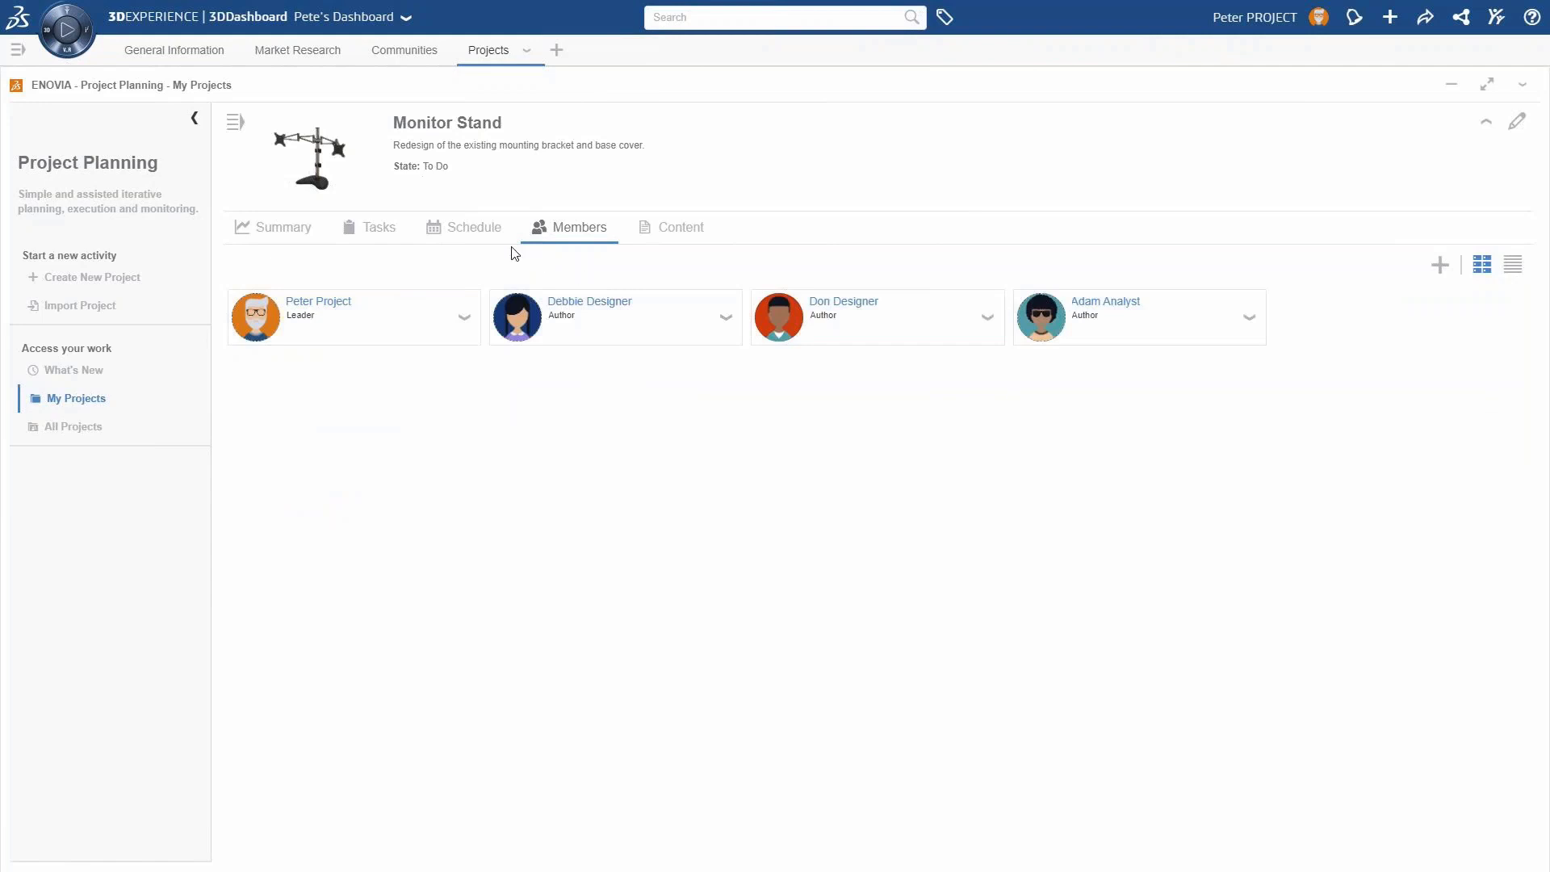
{"action": "left_click", "coordinate": [464, 234]}
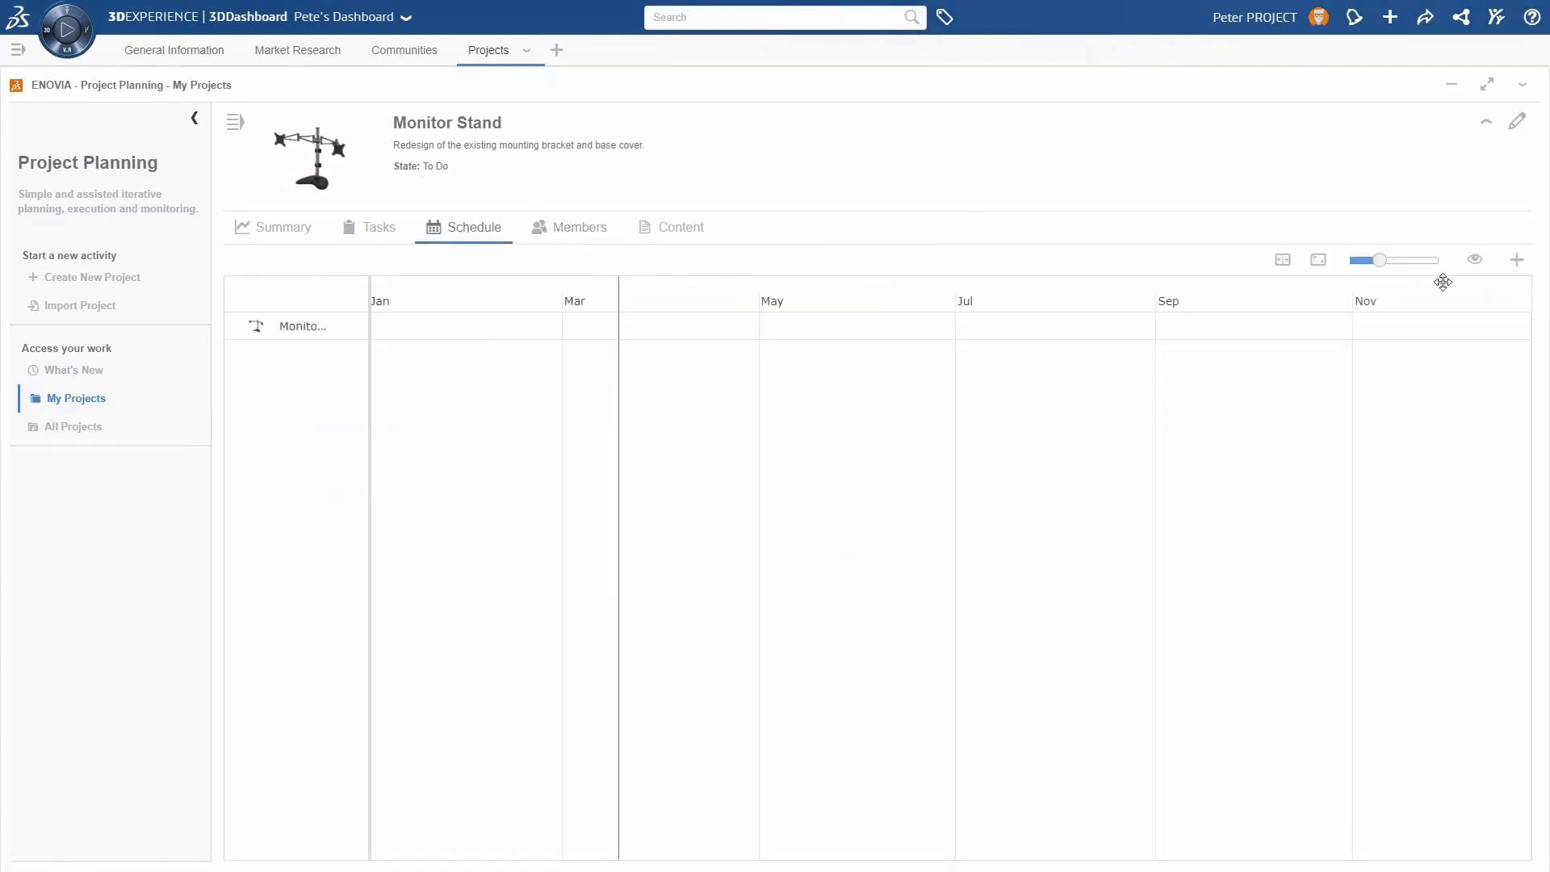
- Add a fixed milestone 'Project sign off with the client.' dated April 10, 2020
{"action": "left_click", "coordinate": [1517, 262]}
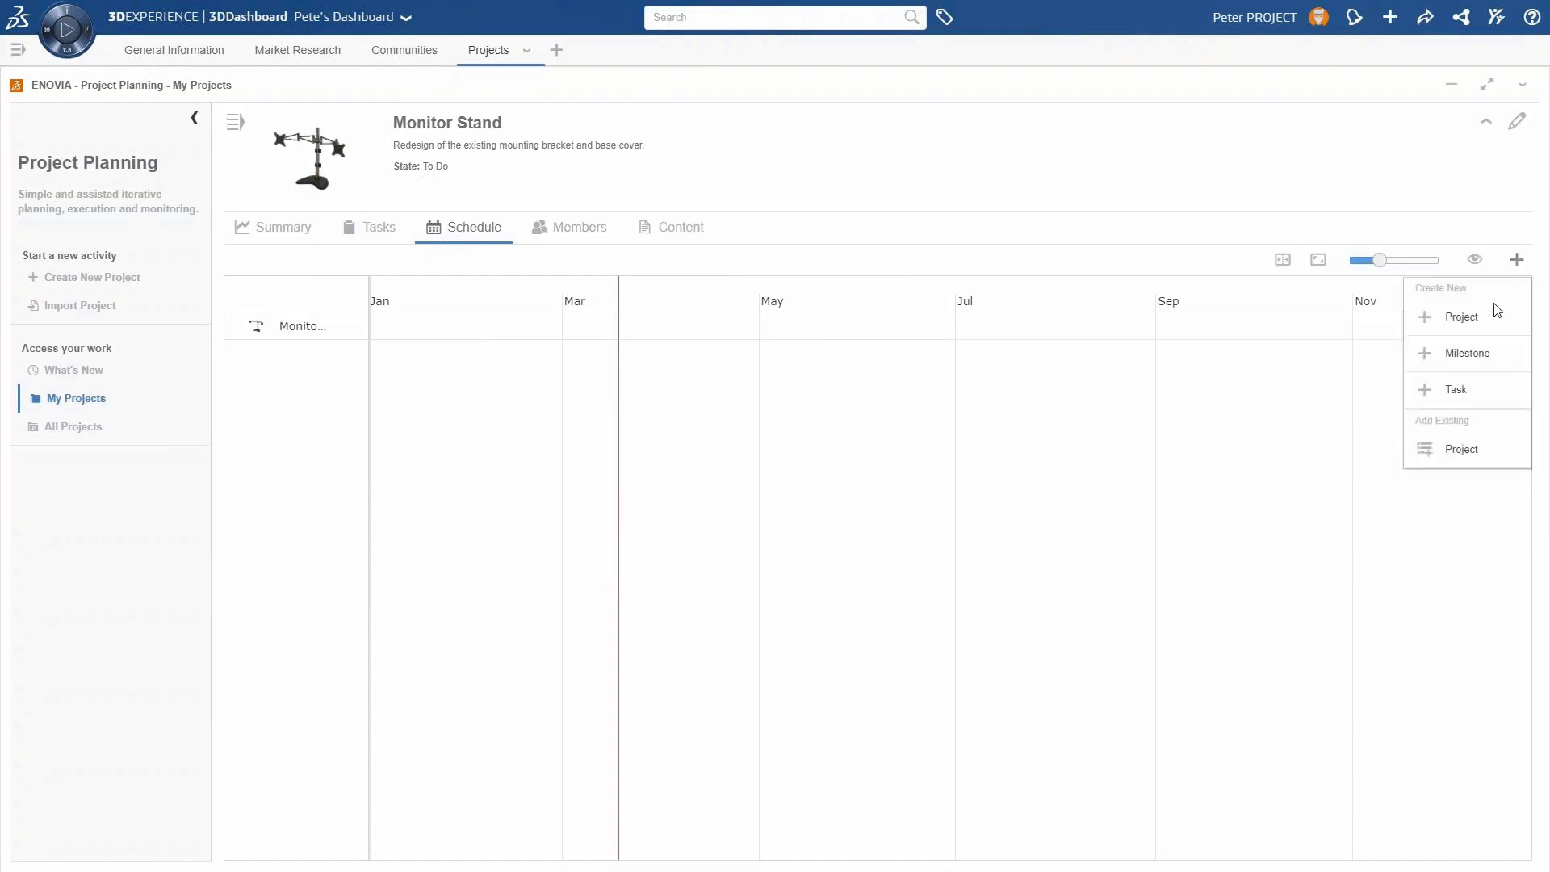
{"action": "left_click", "coordinate": [1471, 357]}
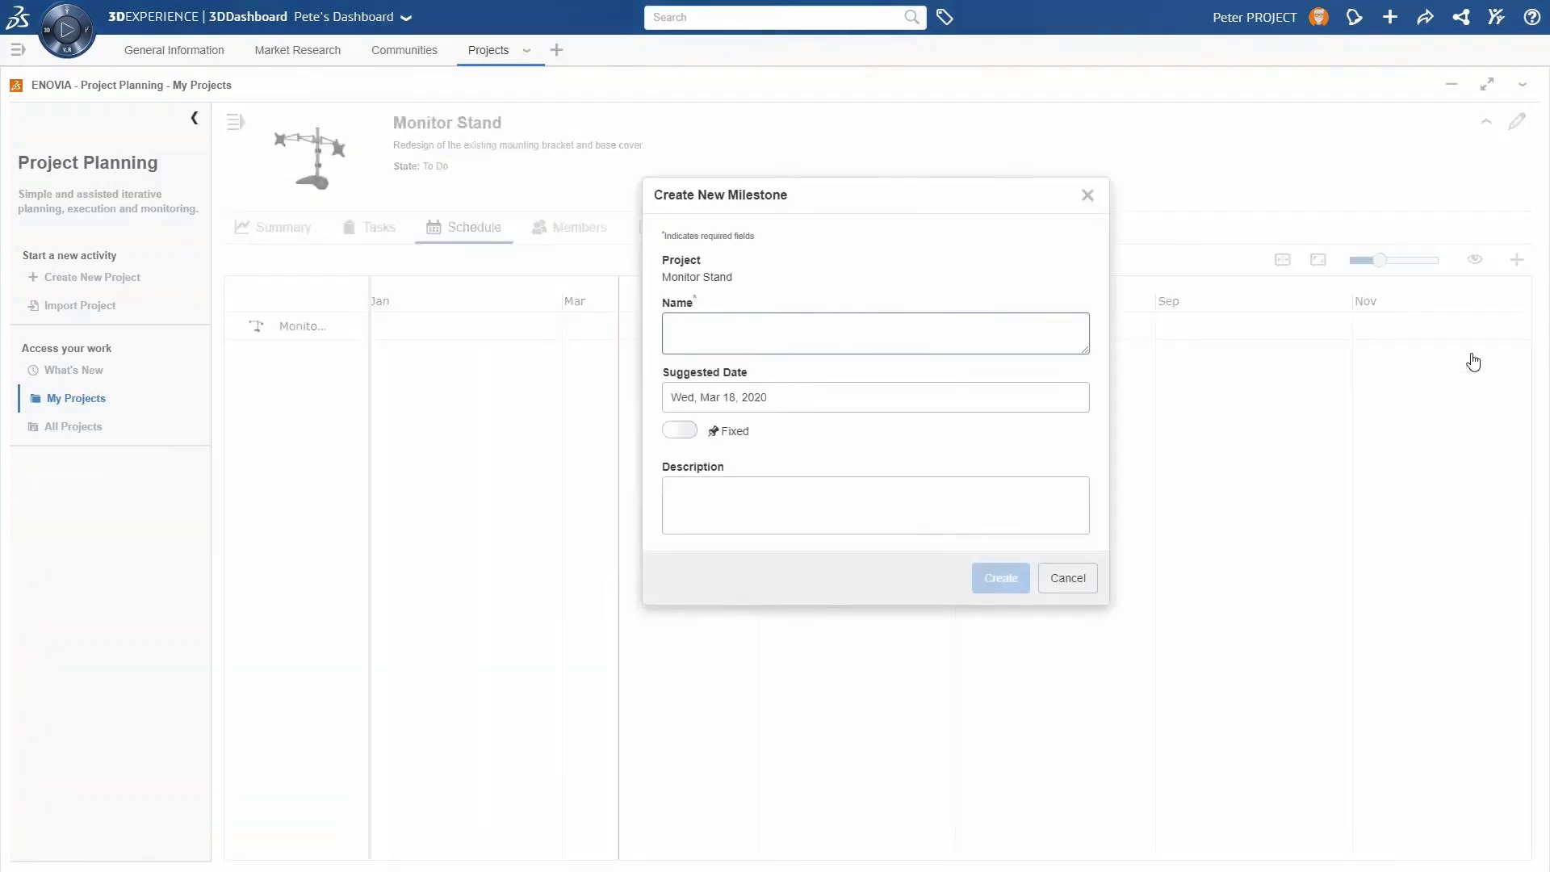
{"action": "type", "text": "Project sign off with the client."}
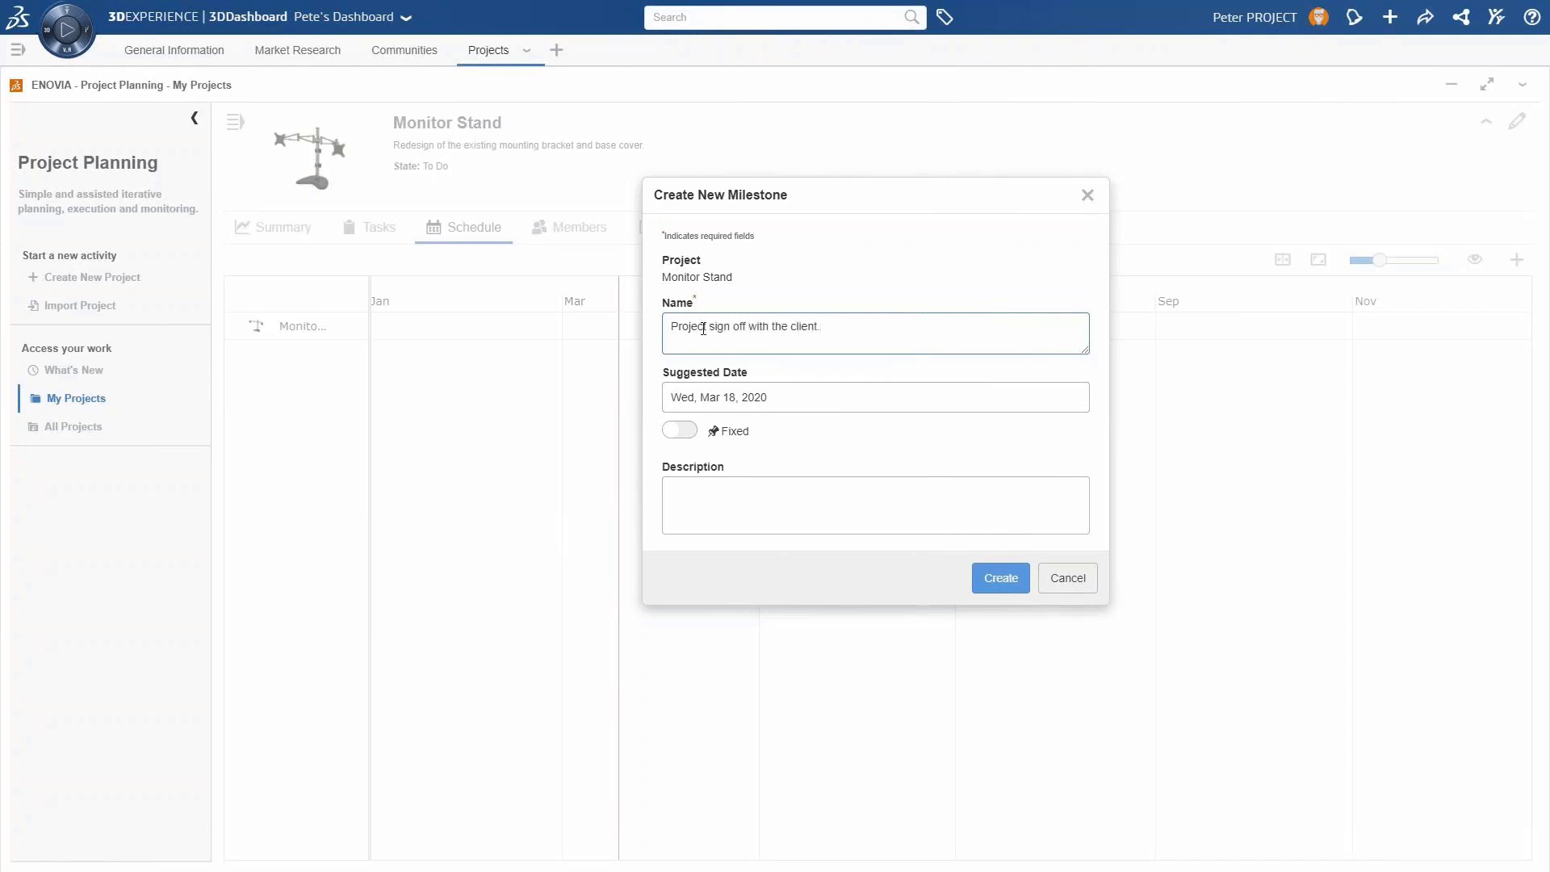
{"action": "left_click", "coordinate": [744, 396]}
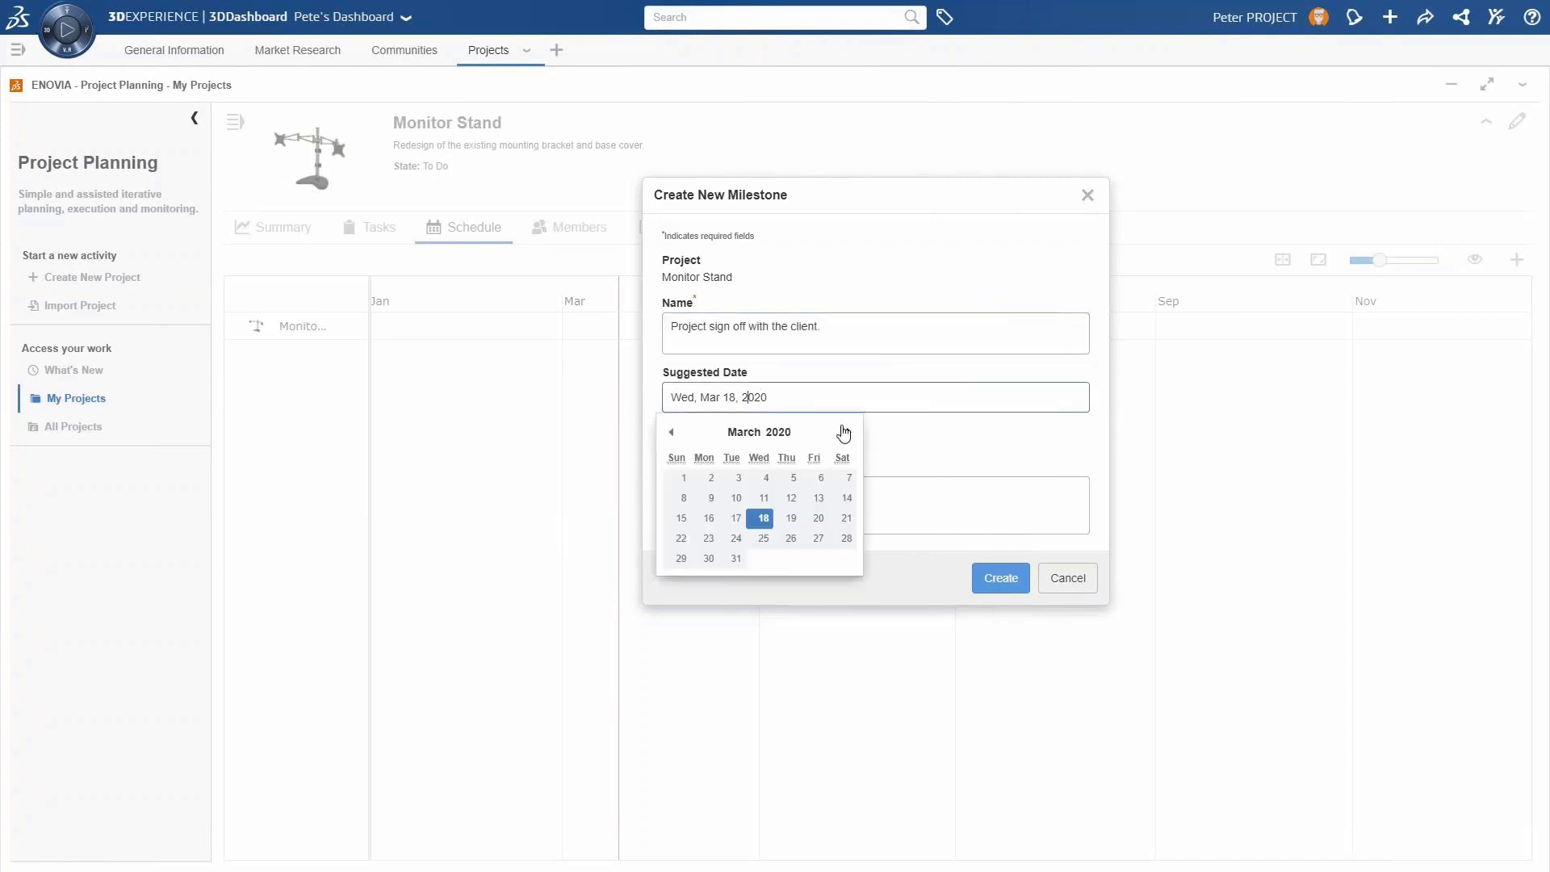
{"action": "left_click", "coordinate": [848, 433]}
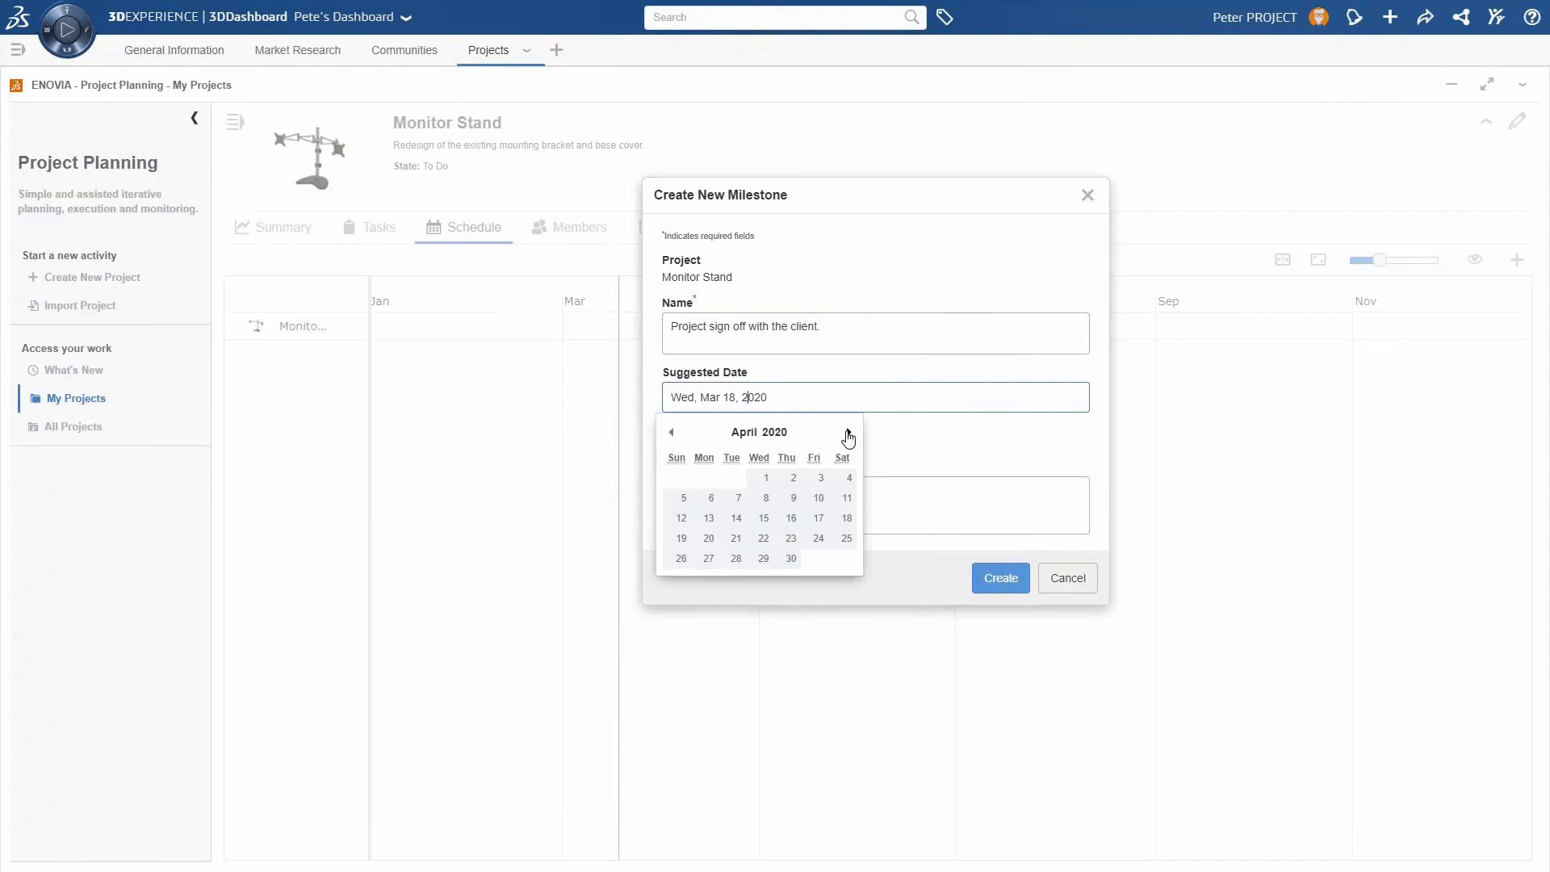
{"action": "left_click", "coordinate": [818, 495]}
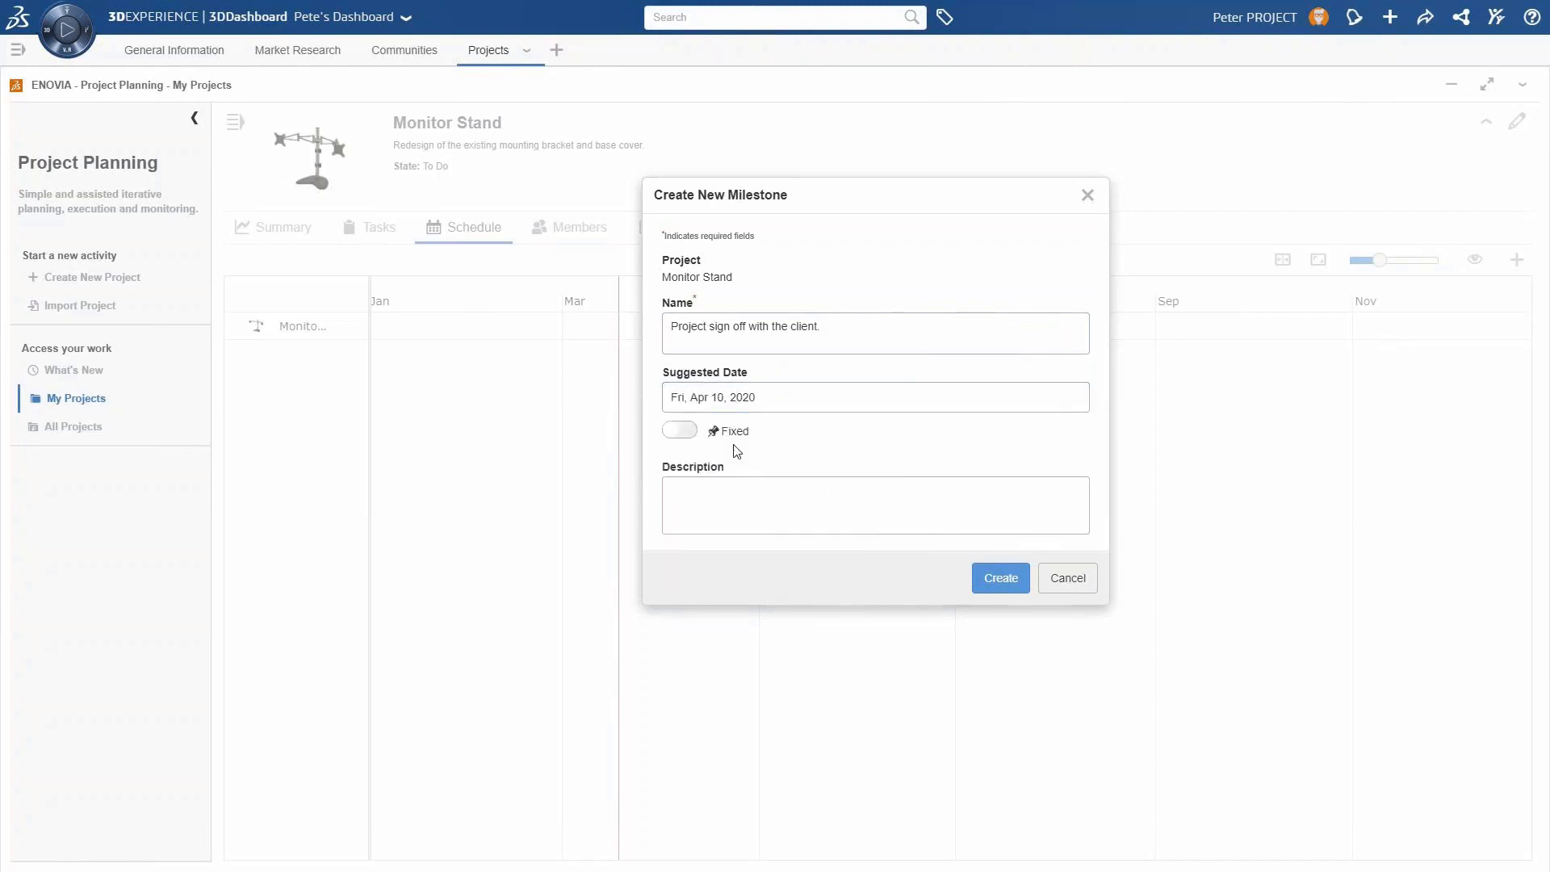
{"action": "left_click", "coordinate": [680, 429]}
{"action": "left_click", "coordinate": [994, 579]}
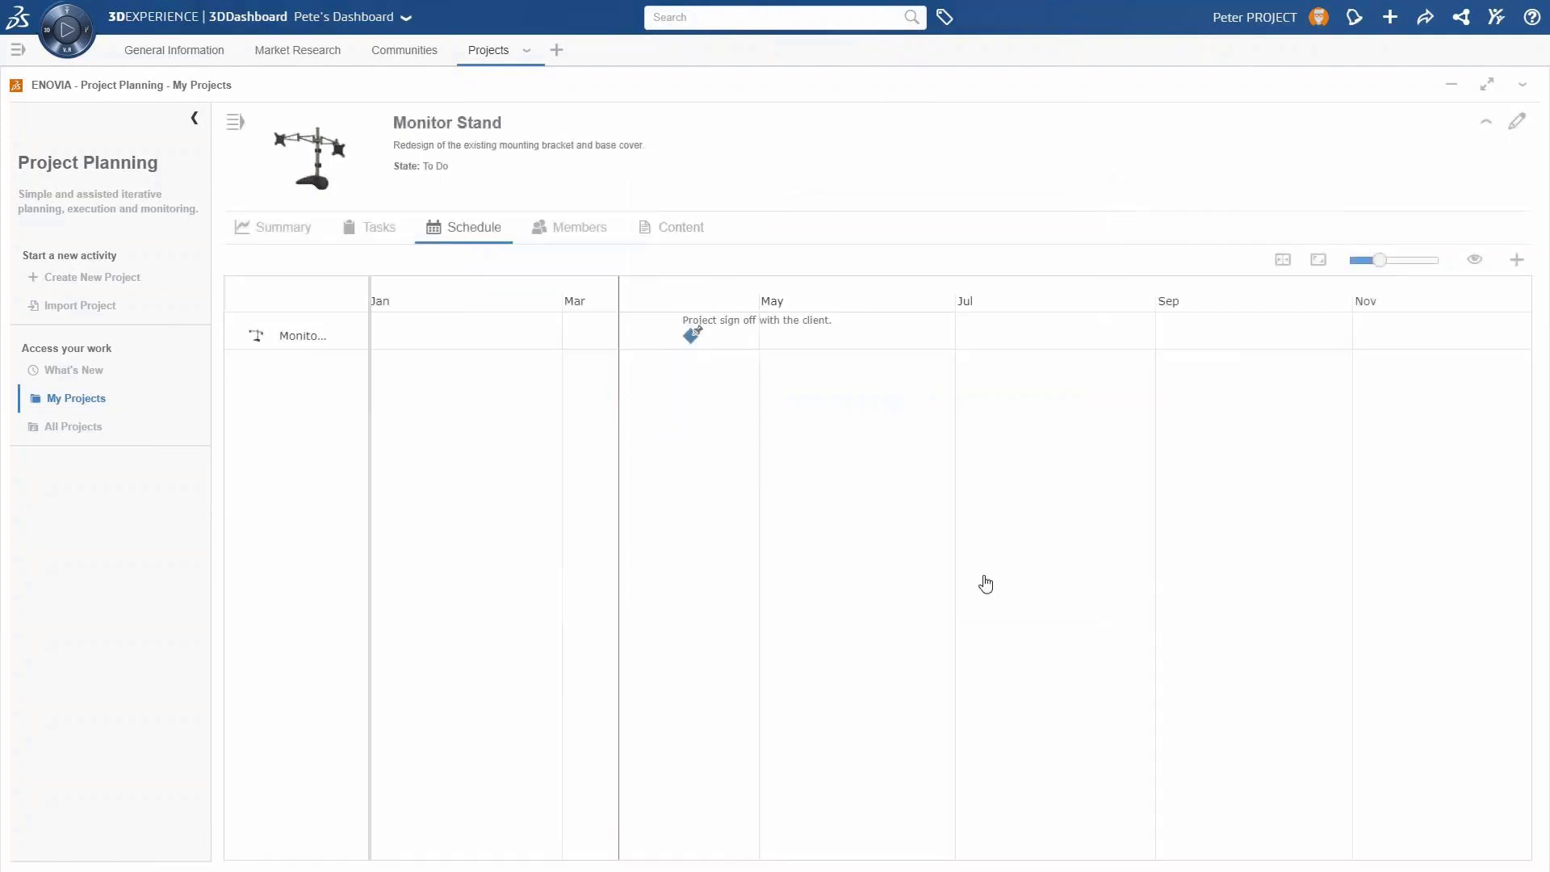
- Create a 5-day 'Mounting bracket redesign' task, zoom the Gantt to days and open it
{"action": "left_click", "coordinate": [1517, 259]}
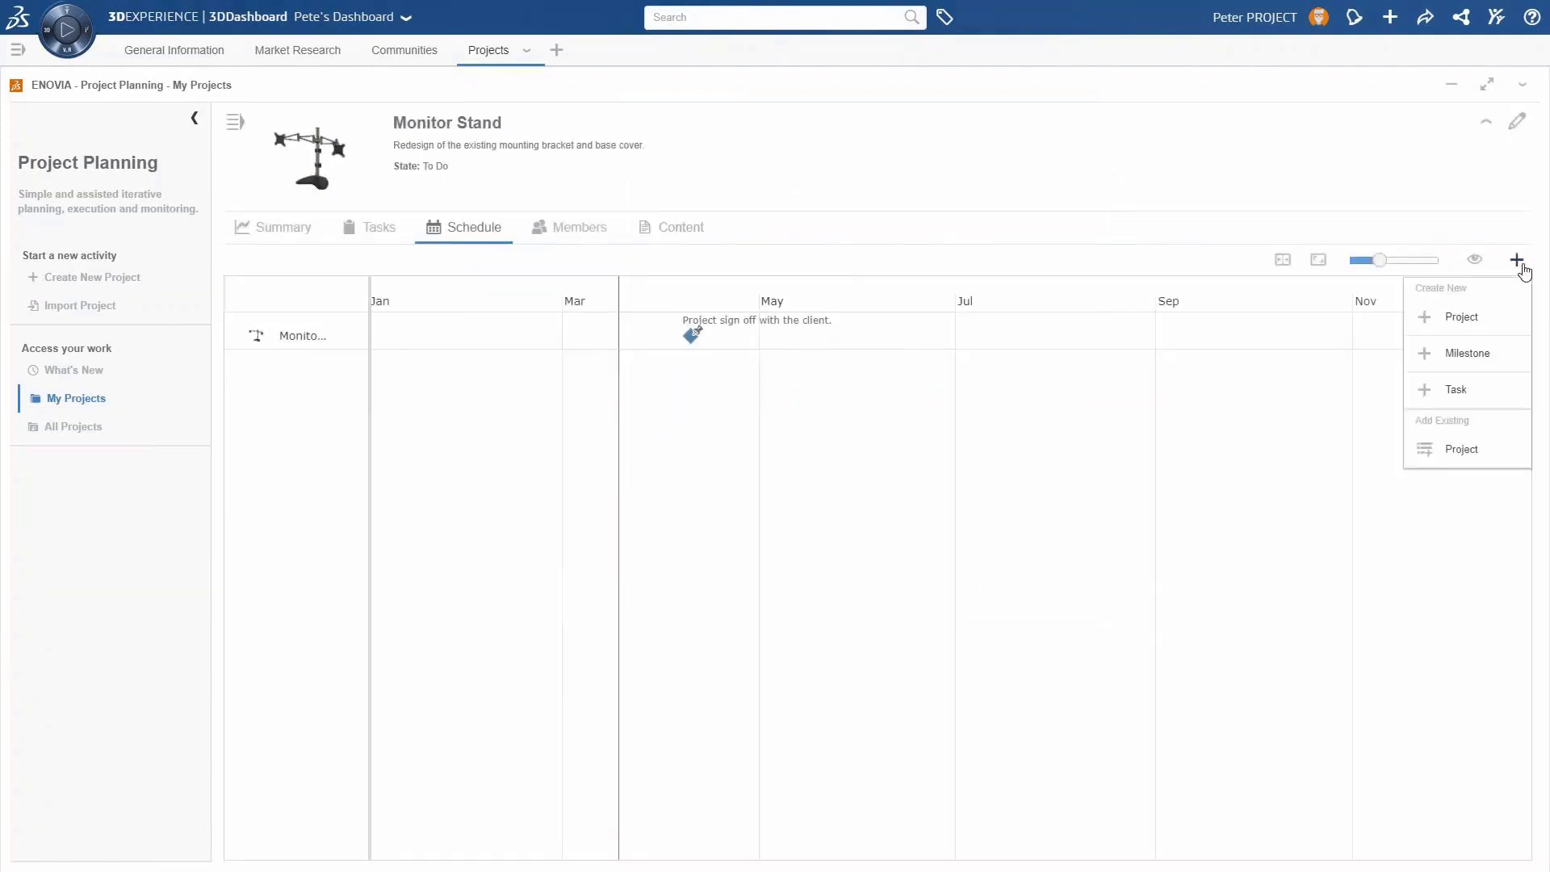
{"action": "left_click", "coordinate": [1457, 392]}
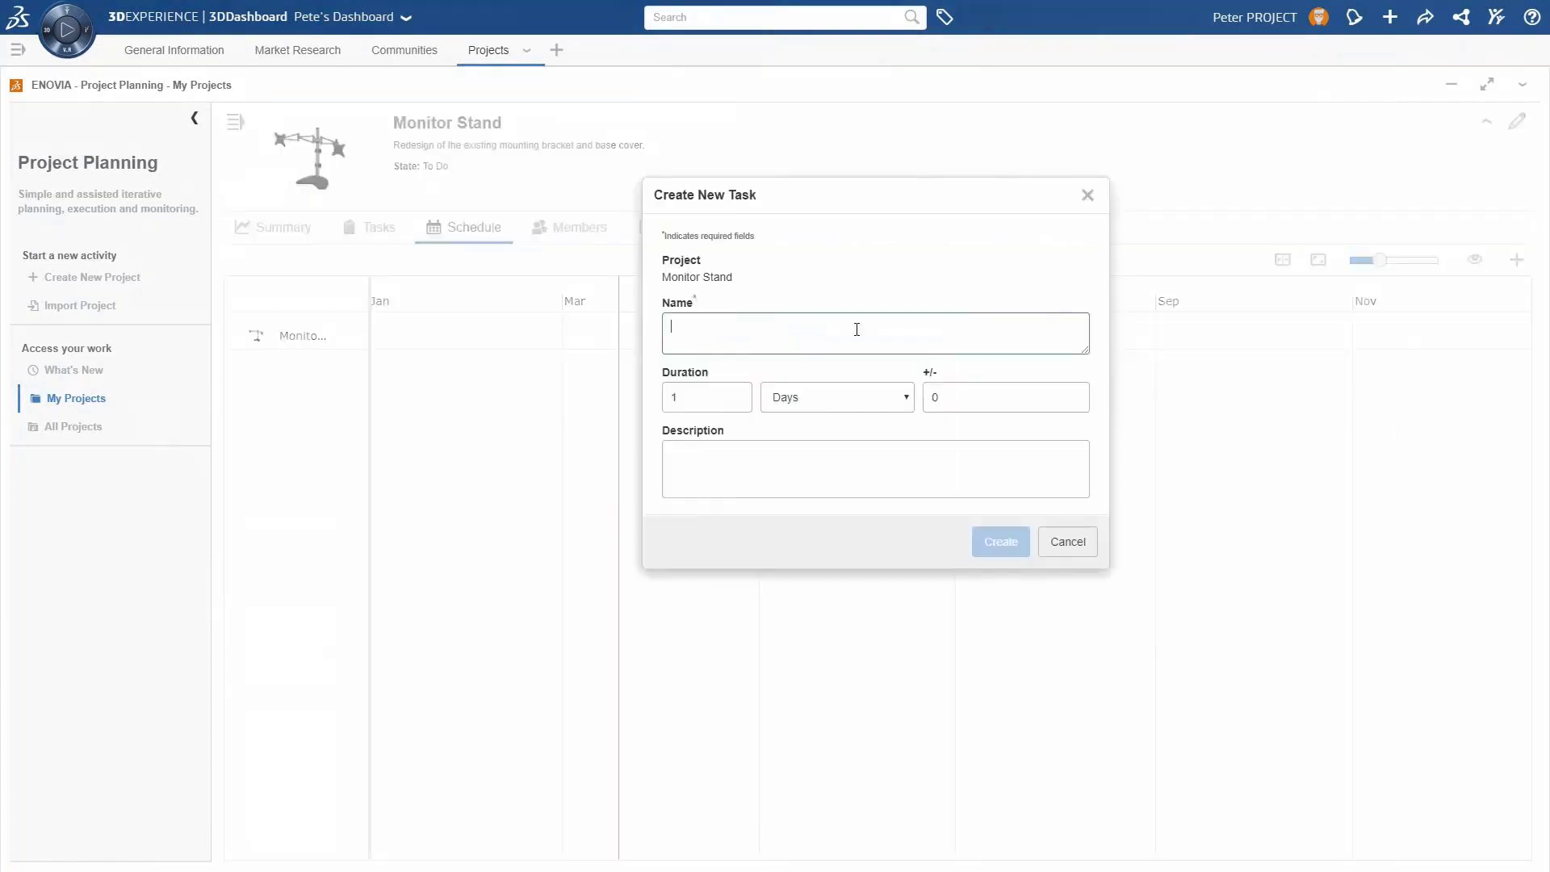
{"action": "type", "text": "Mounting bracket redesign"}
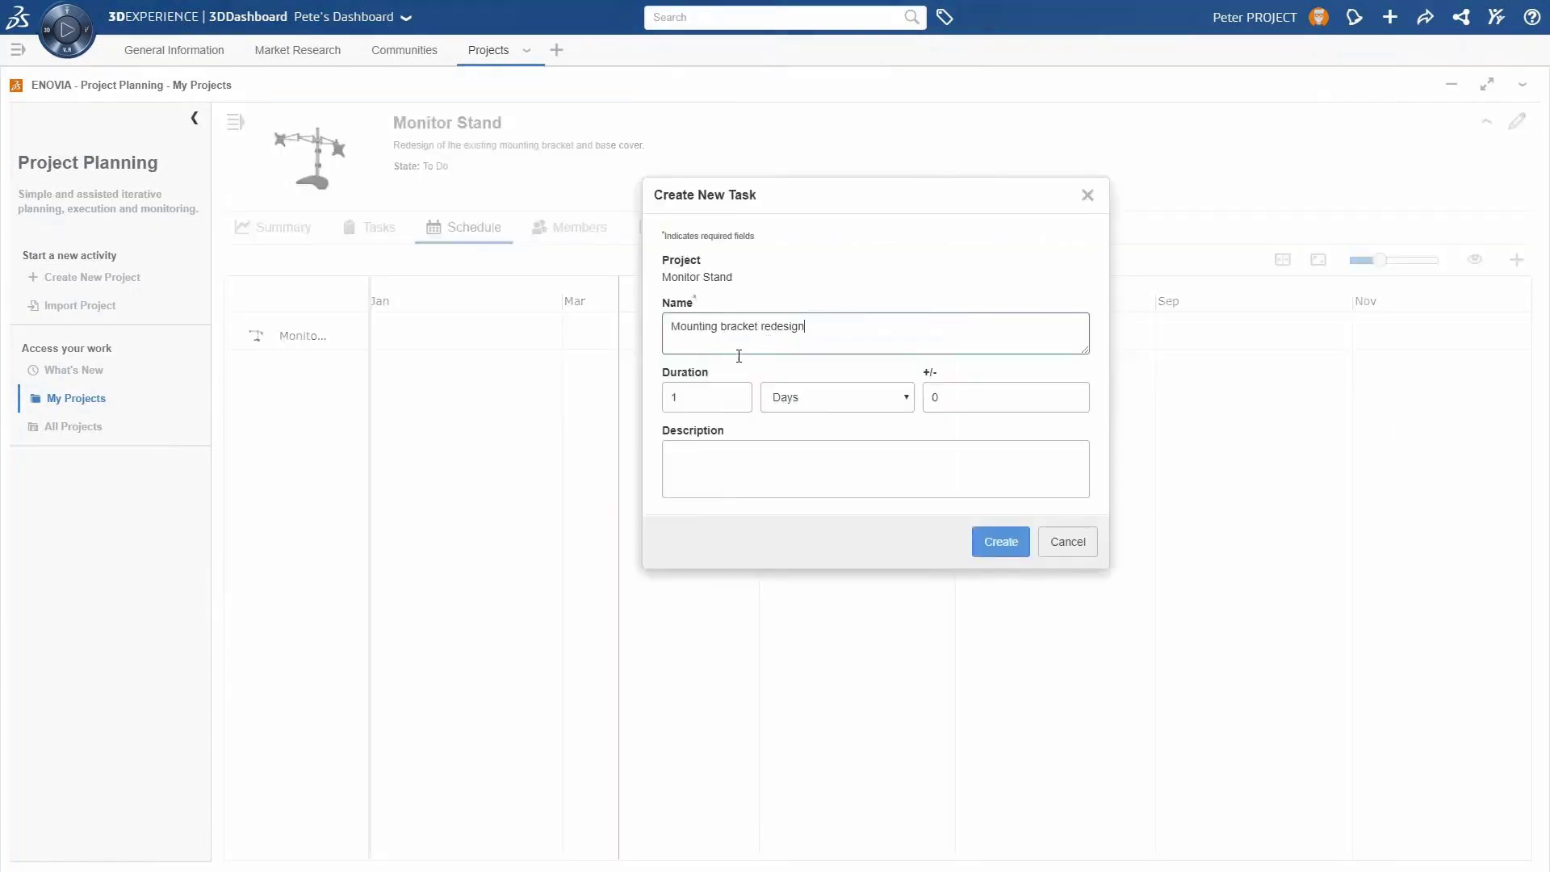
{"action": "left_click", "coordinate": [700, 395]}
{"action": "key", "text": "BackSpace"}
{"action": "type", "text": "5"}
{"action": "left_click", "coordinate": [997, 545]}
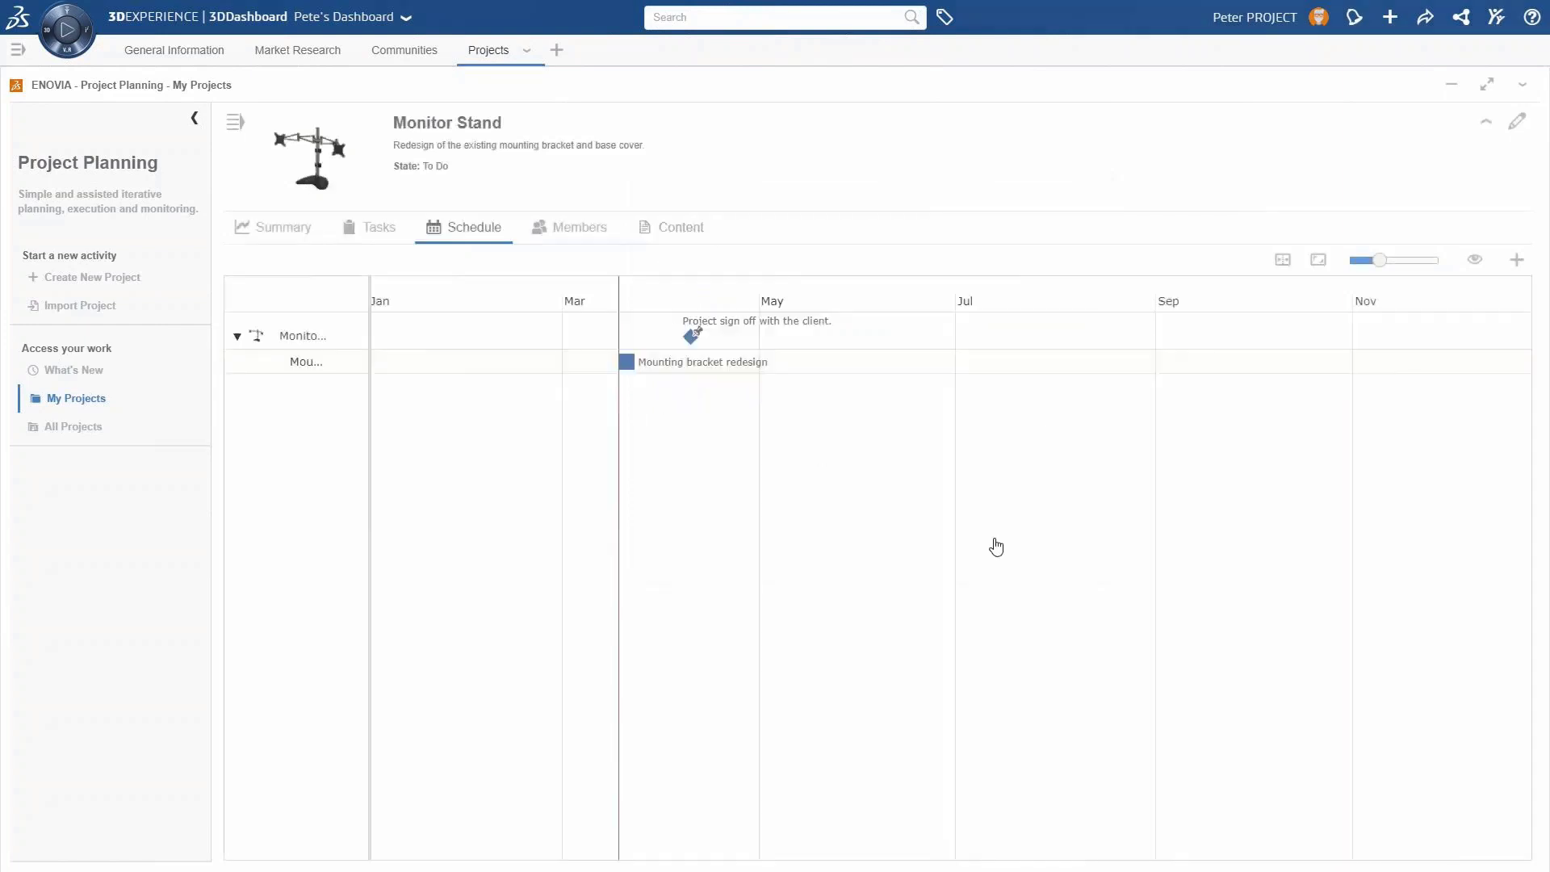
{"action": "left_click", "coordinate": [1319, 260]}
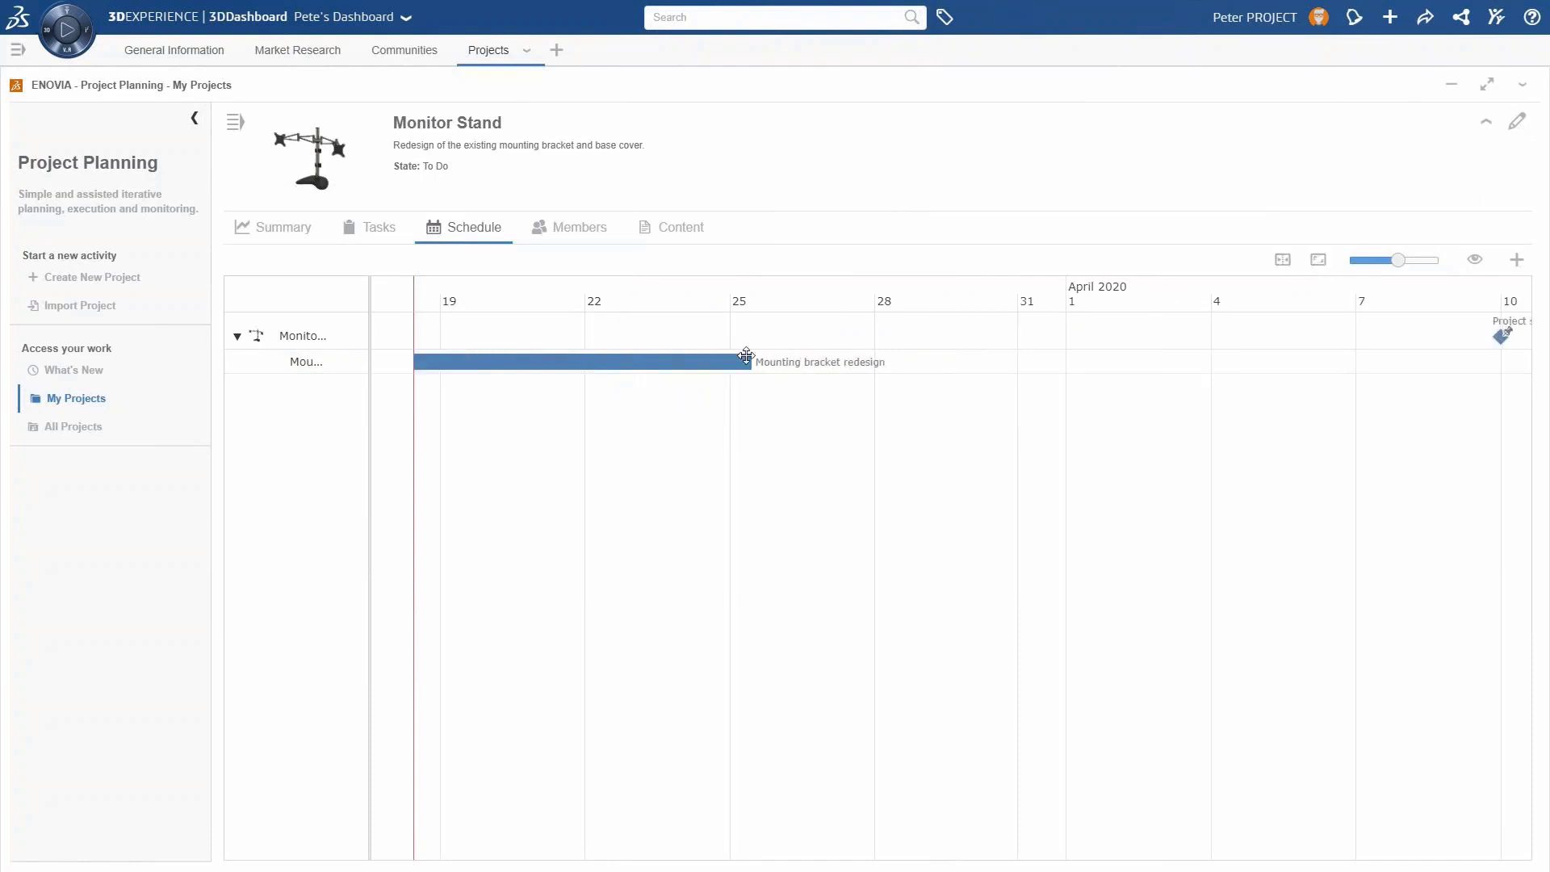
{"action": "left_click", "coordinate": [717, 371]}
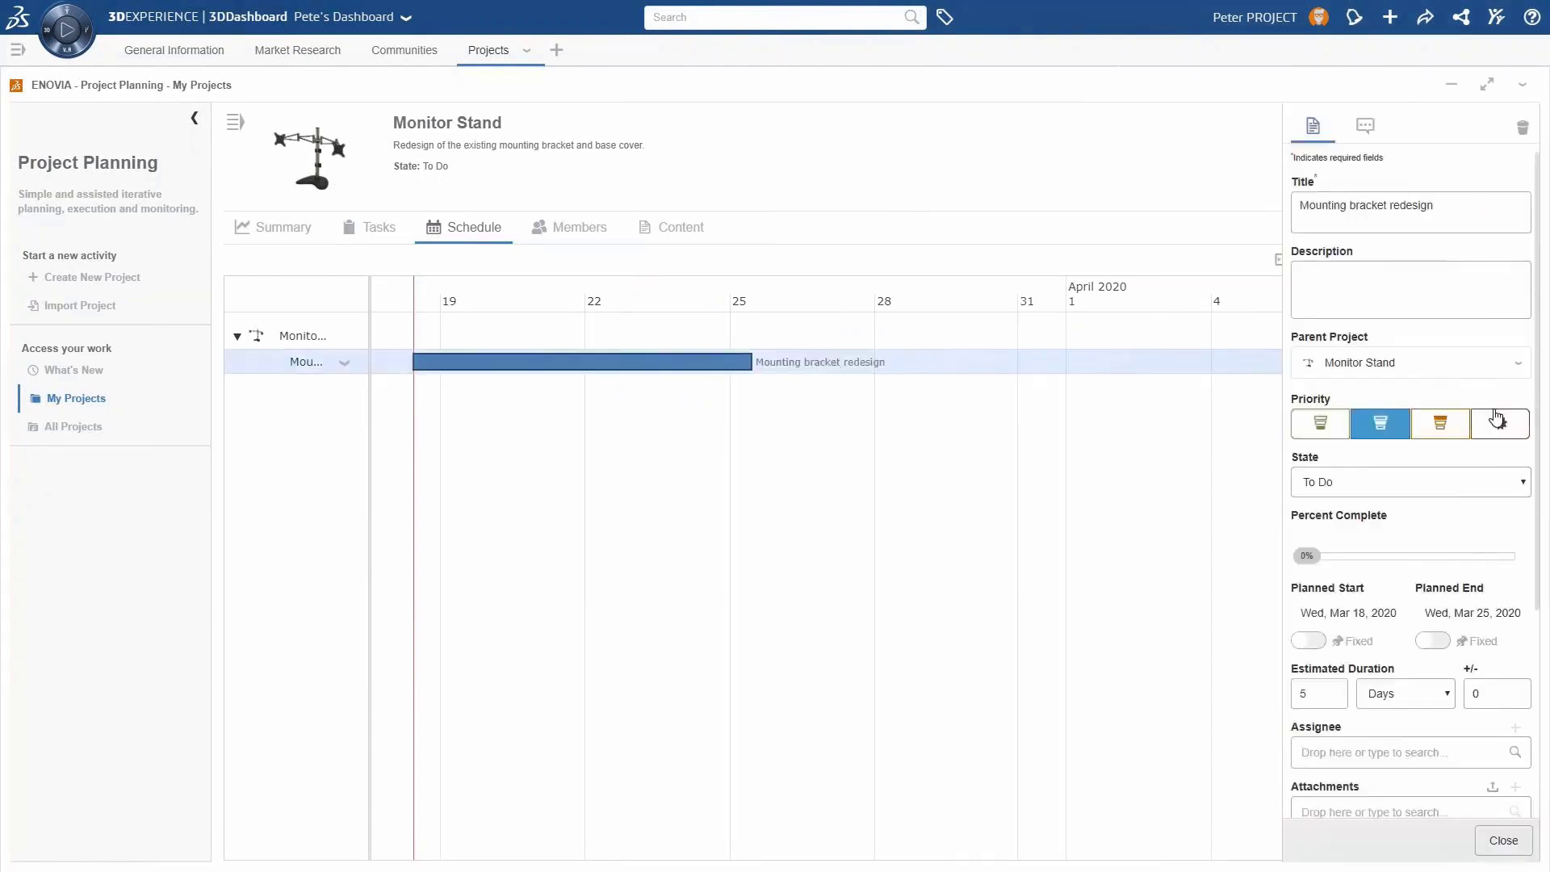
- Assign the task to the first designer, attach Monitor Stand Assembly, and save
{"action": "scroll", "coordinate": [1524, 420], "scroll_direction": "down", "scroll_amount": 3}
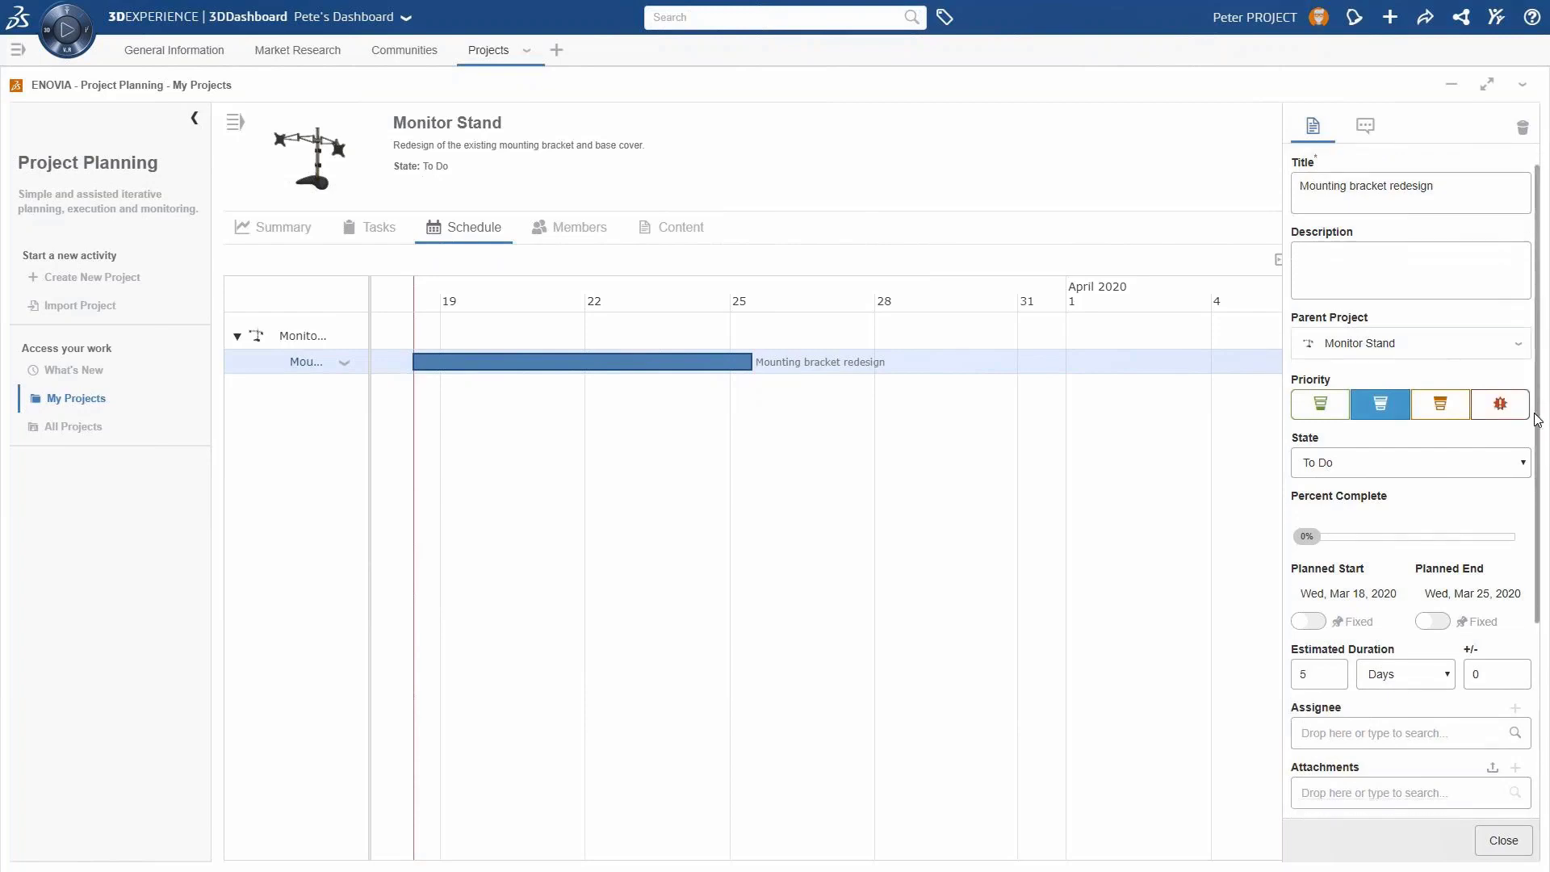
{"action": "left_click", "coordinate": [1343, 594]}
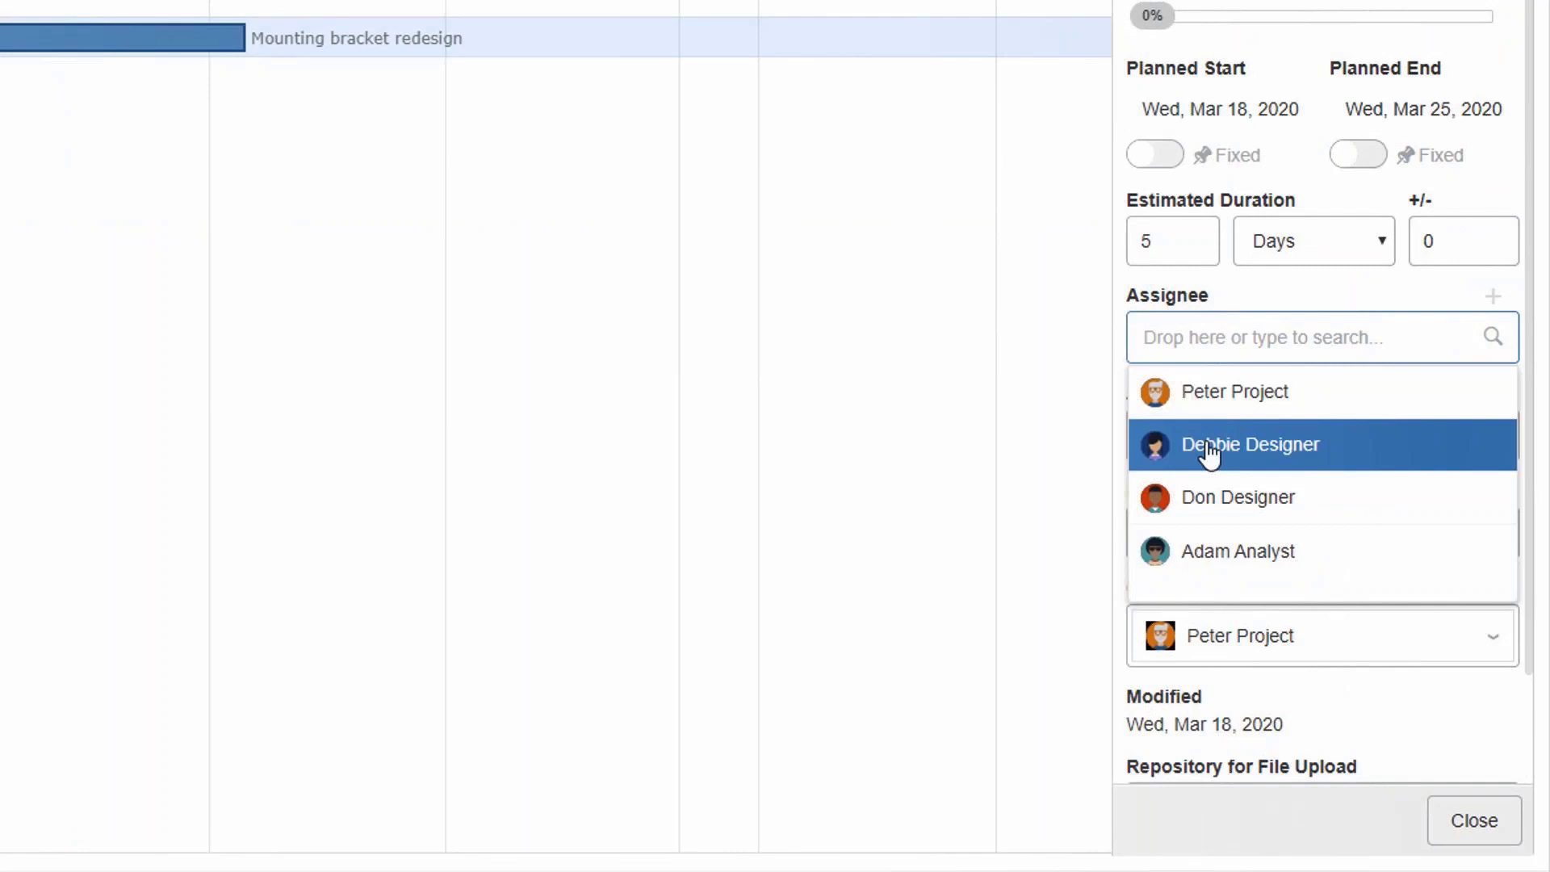
{"action": "left_click", "coordinate": [1209, 453]}
{"action": "left_click", "coordinate": [1206, 495]}
{"action": "type", "text": "mon"}
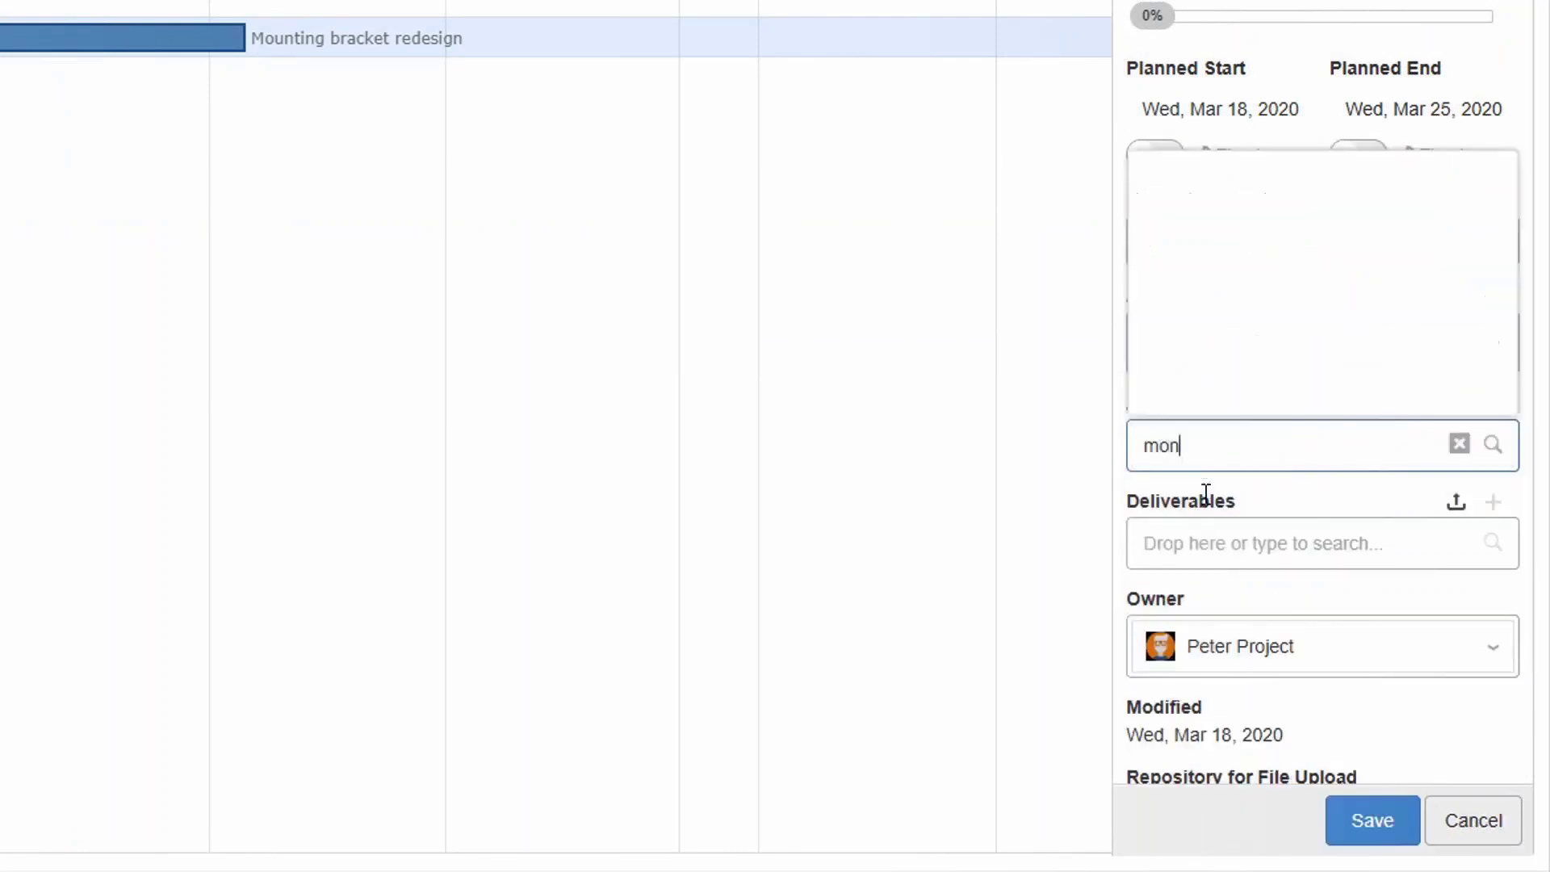
{"action": "type", "text": "i"}
{"action": "left_click", "coordinate": [1277, 354]}
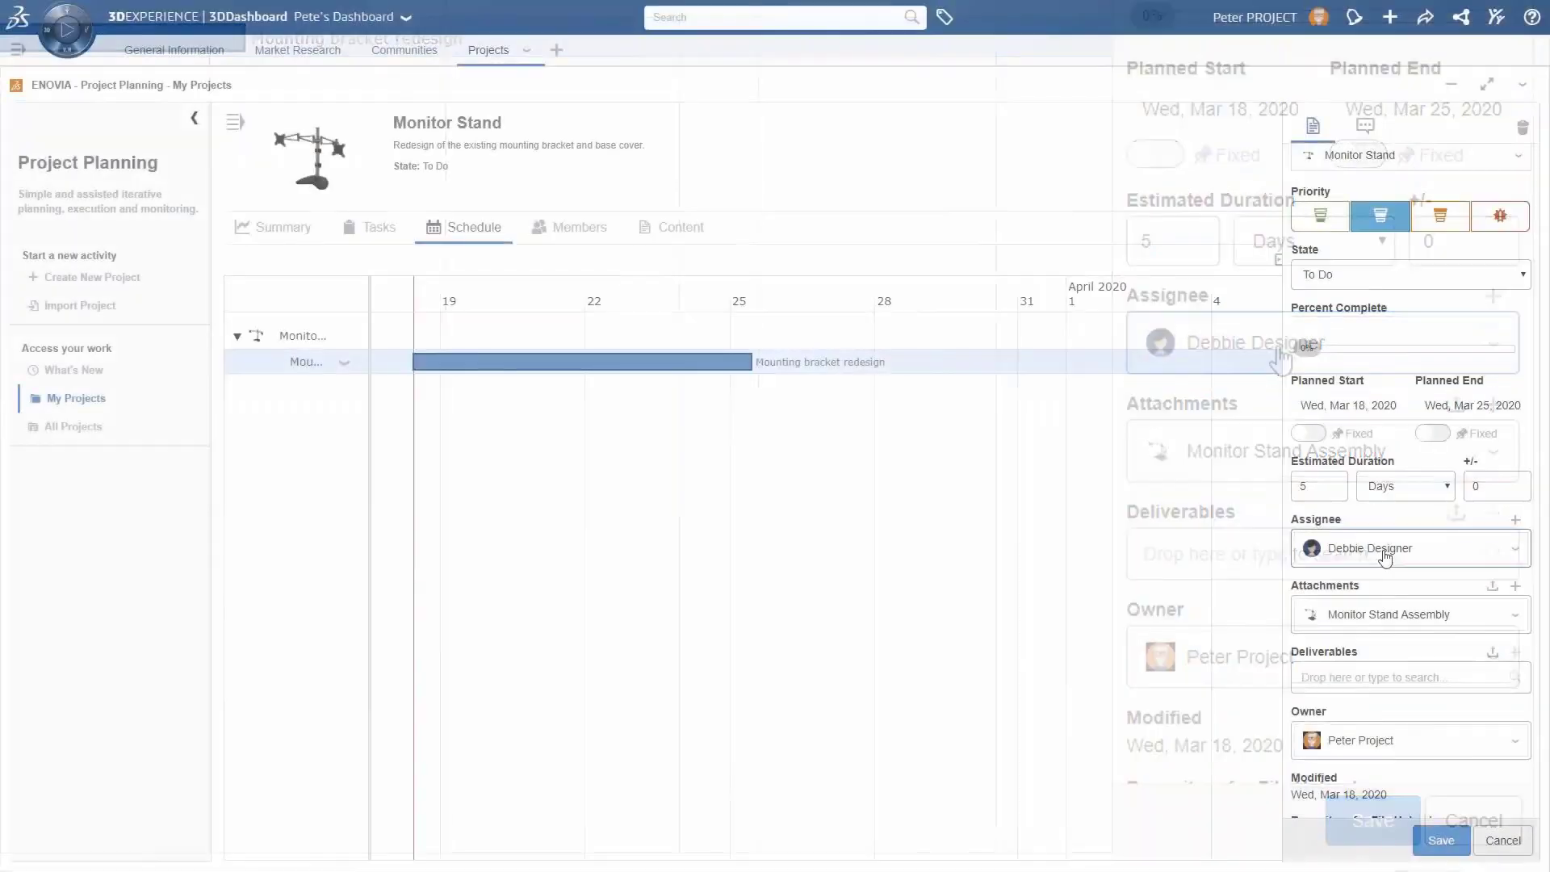
{"action": "left_click", "coordinate": [1437, 839]}
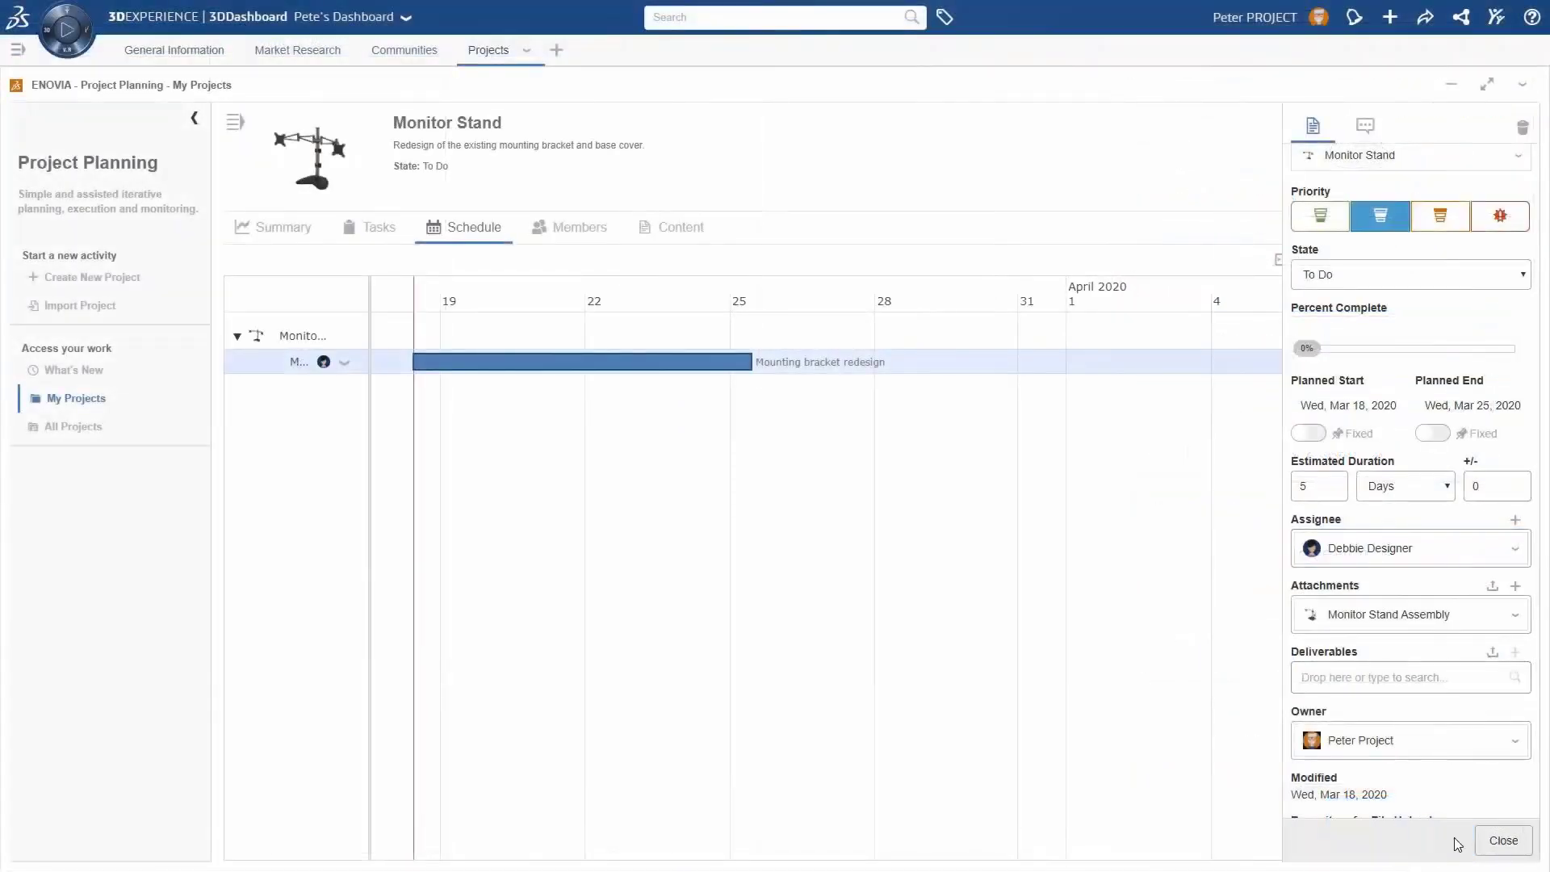
- Link Bracket design validation, 3D printing and client review to each follow its preceding task
{"action": "left_click", "coordinate": [1501, 841]}
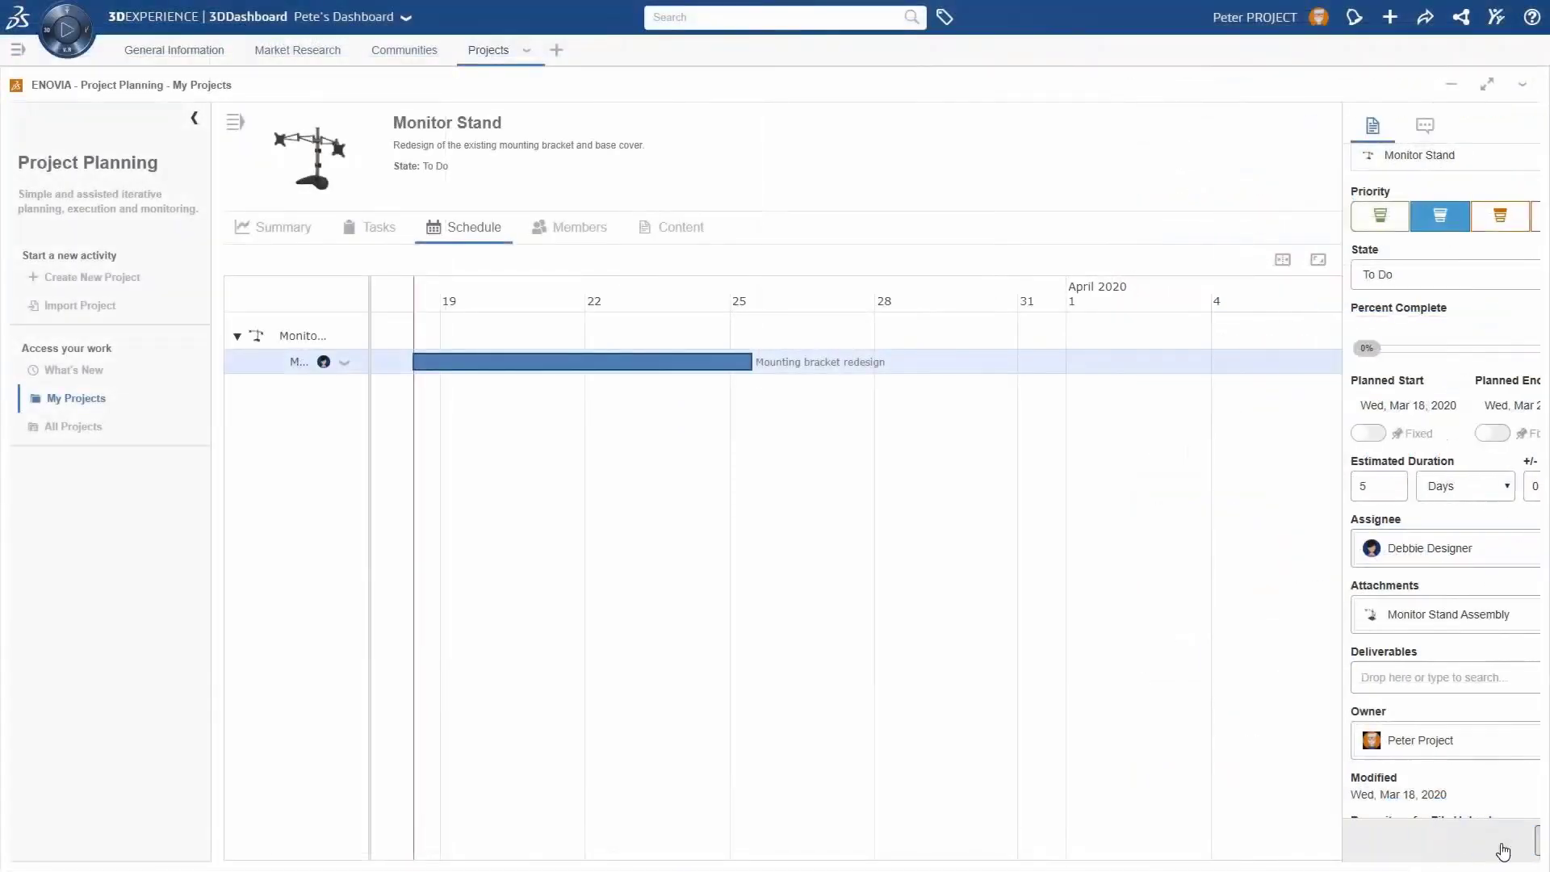
{"action": "left_click_drag", "start_coordinate": [537, 414], "coordinate": [851, 371]}
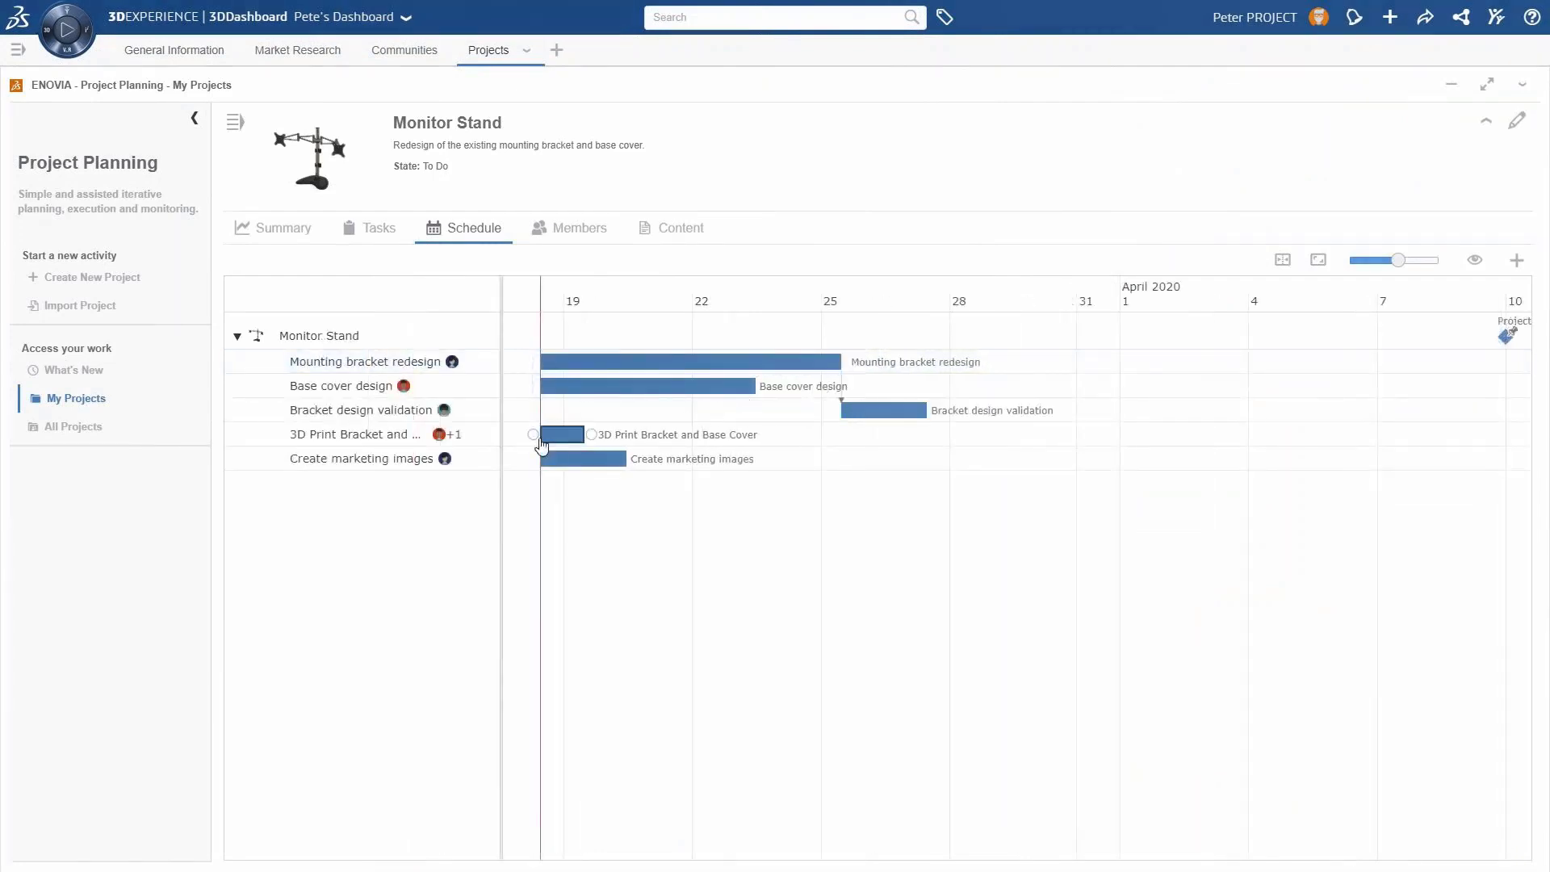
{"action": "left_click_drag", "start_coordinate": [534, 435], "coordinate": [937, 418]}
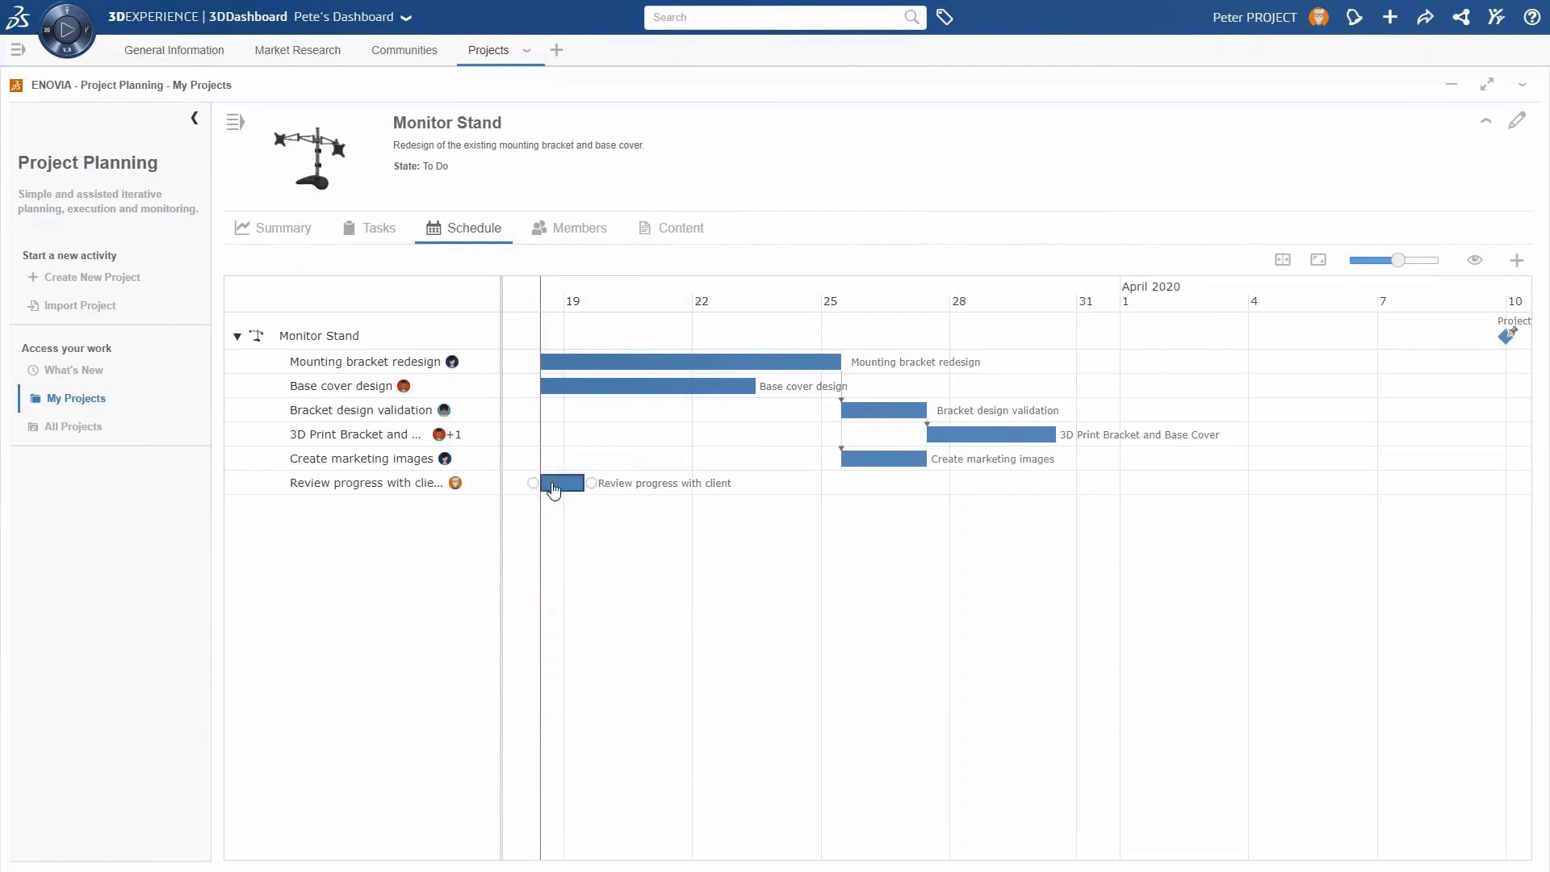
{"action": "left_click_drag", "start_coordinate": [590, 483], "coordinate": [1063, 445]}
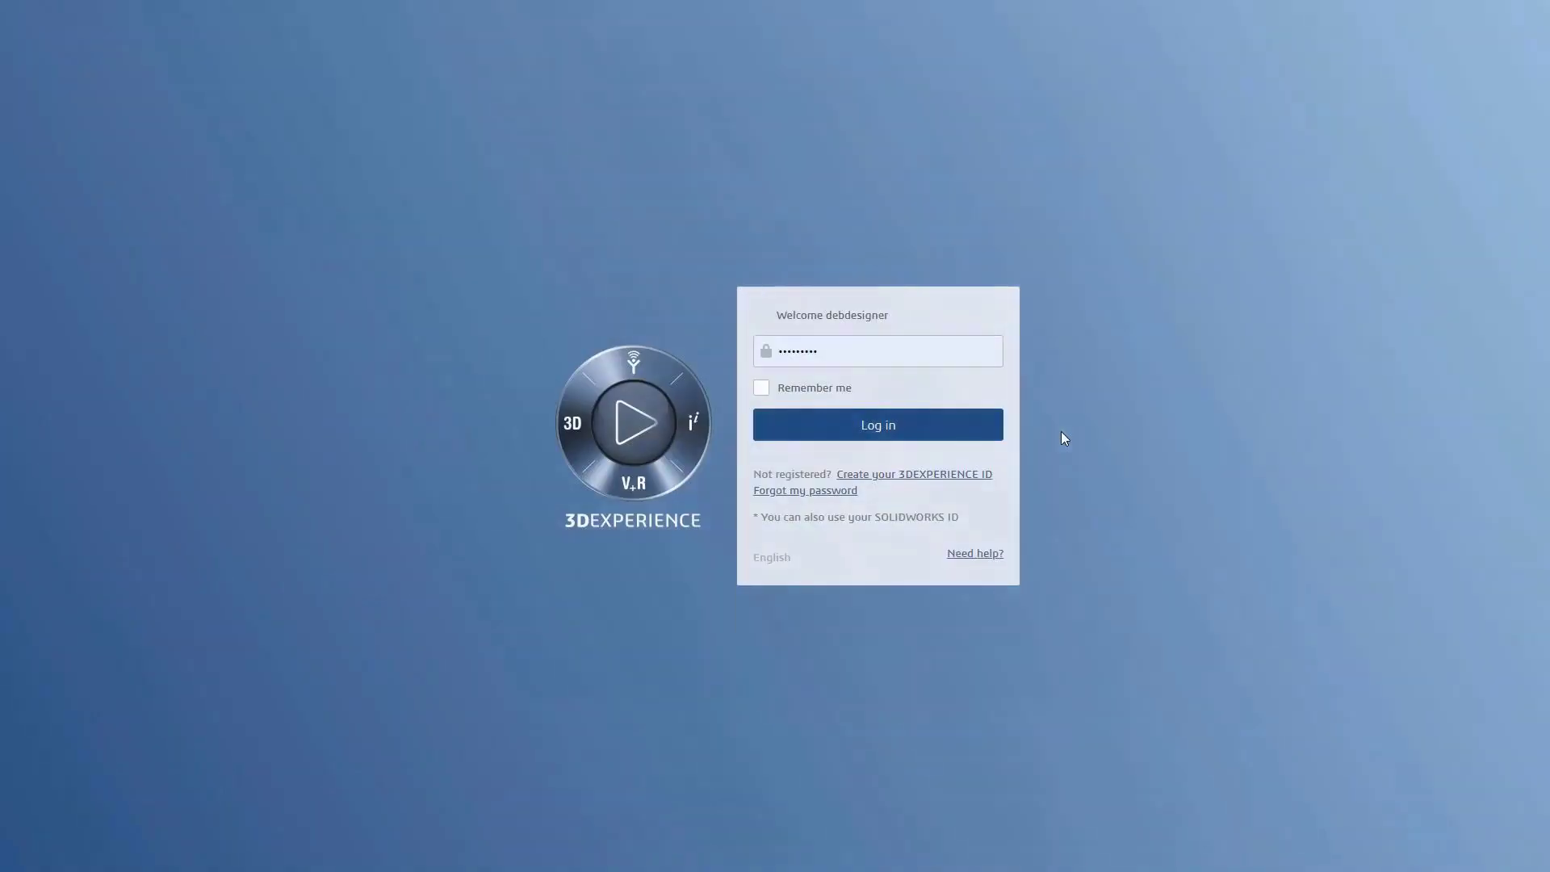
- Log in to 3DDashboard as the designer so her Tasks board loads
{"action": "left_click", "coordinate": [965, 427]}
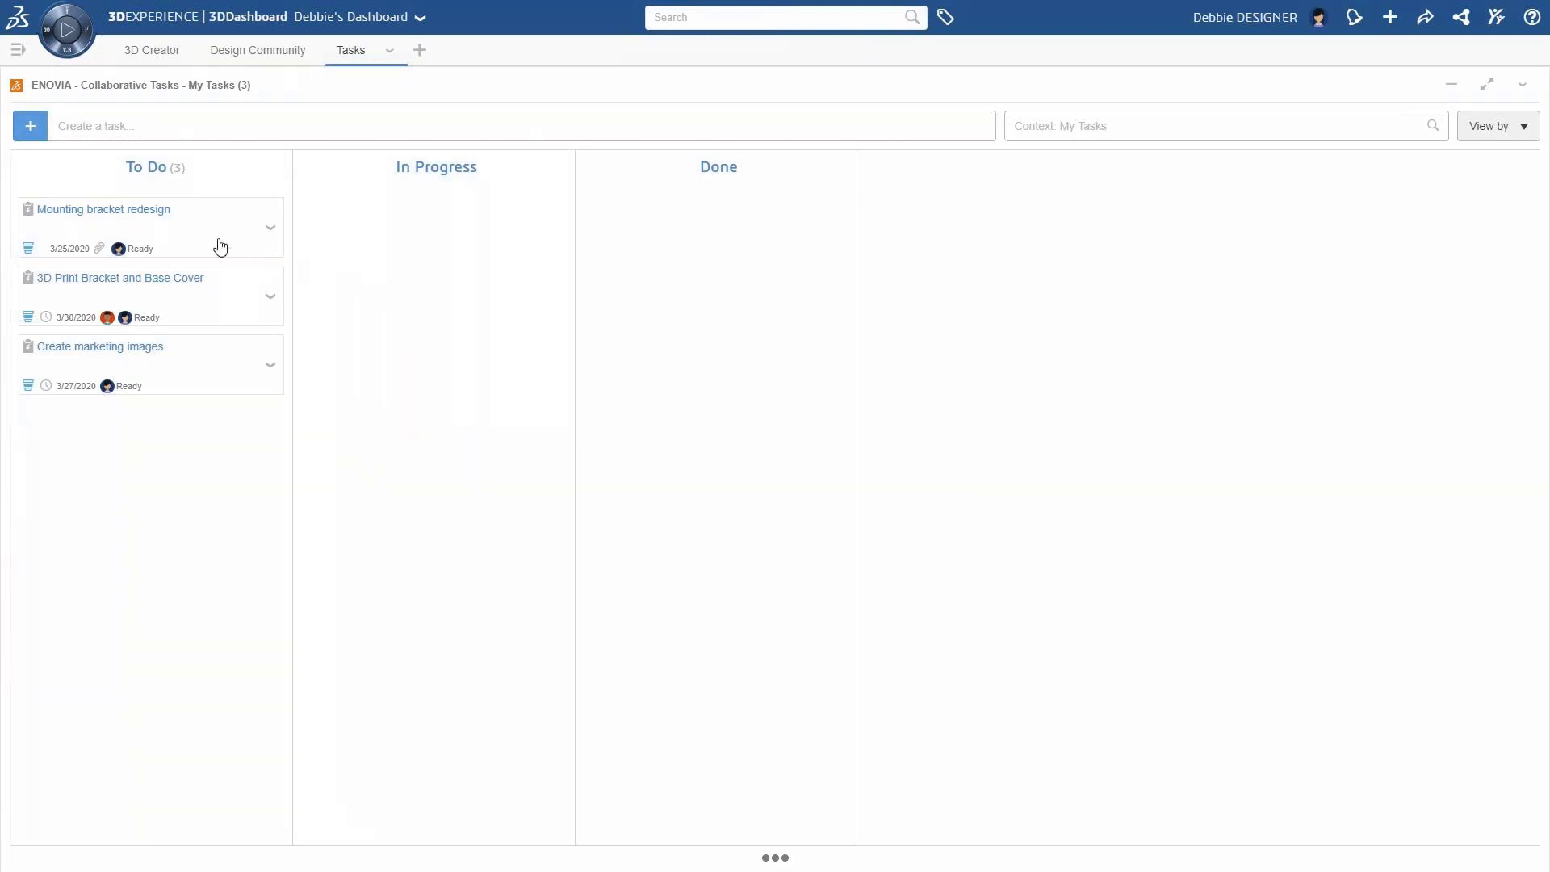
- Drag the Mounting bracket redesign card into the In Progress column
{"action": "left_click_drag", "start_coordinate": [163, 229], "coordinate": [443, 217]}
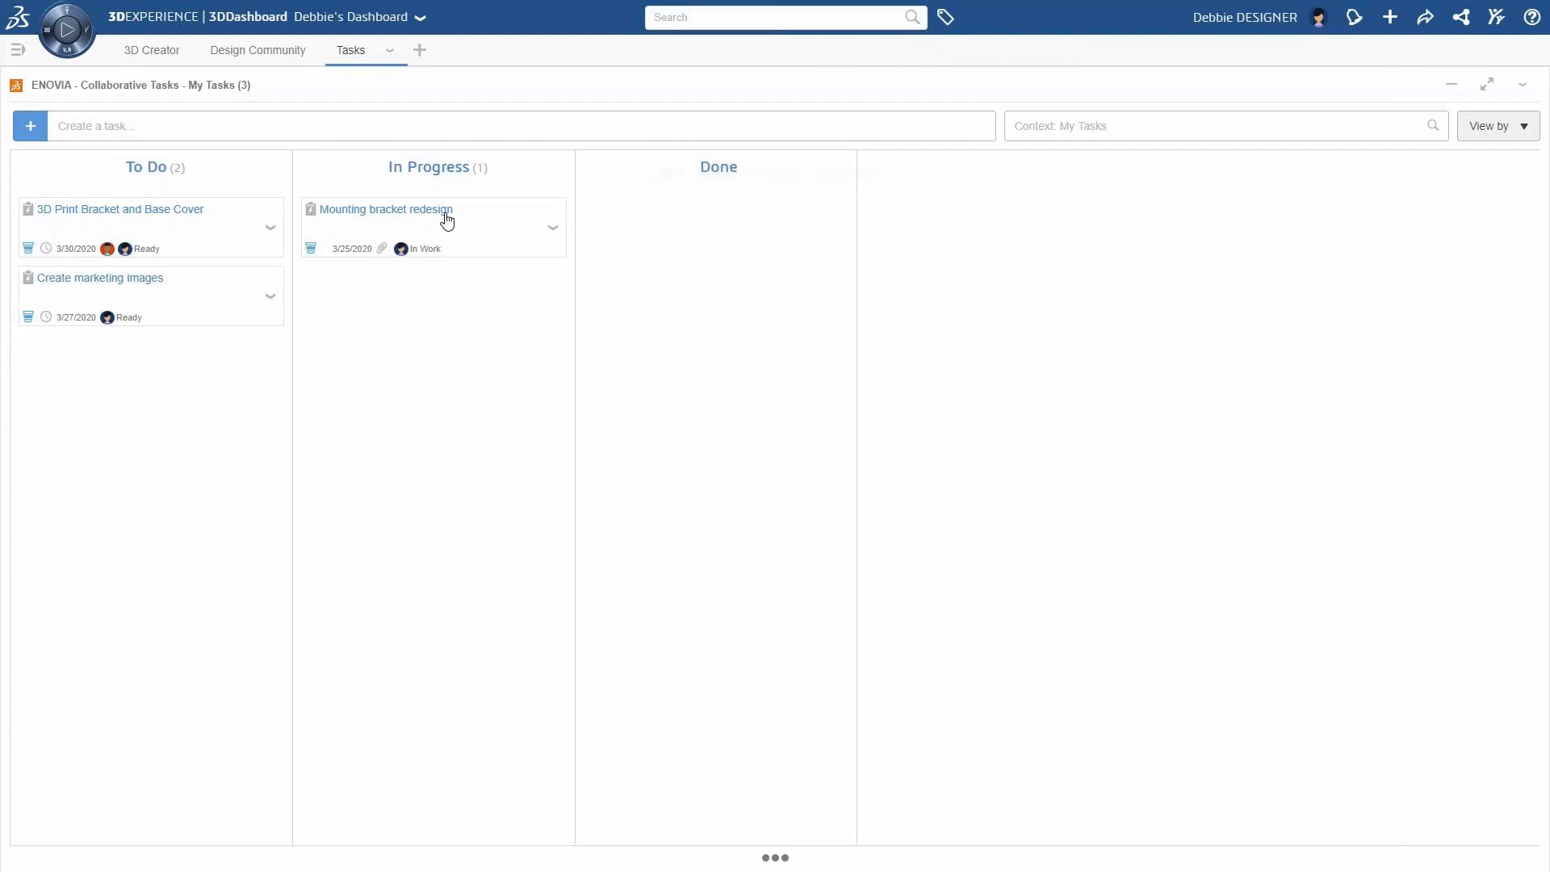
- Start a new 3D component and draw a concentric inner circle at the origin
{"action": "left_click", "coordinate": [160, 60]}
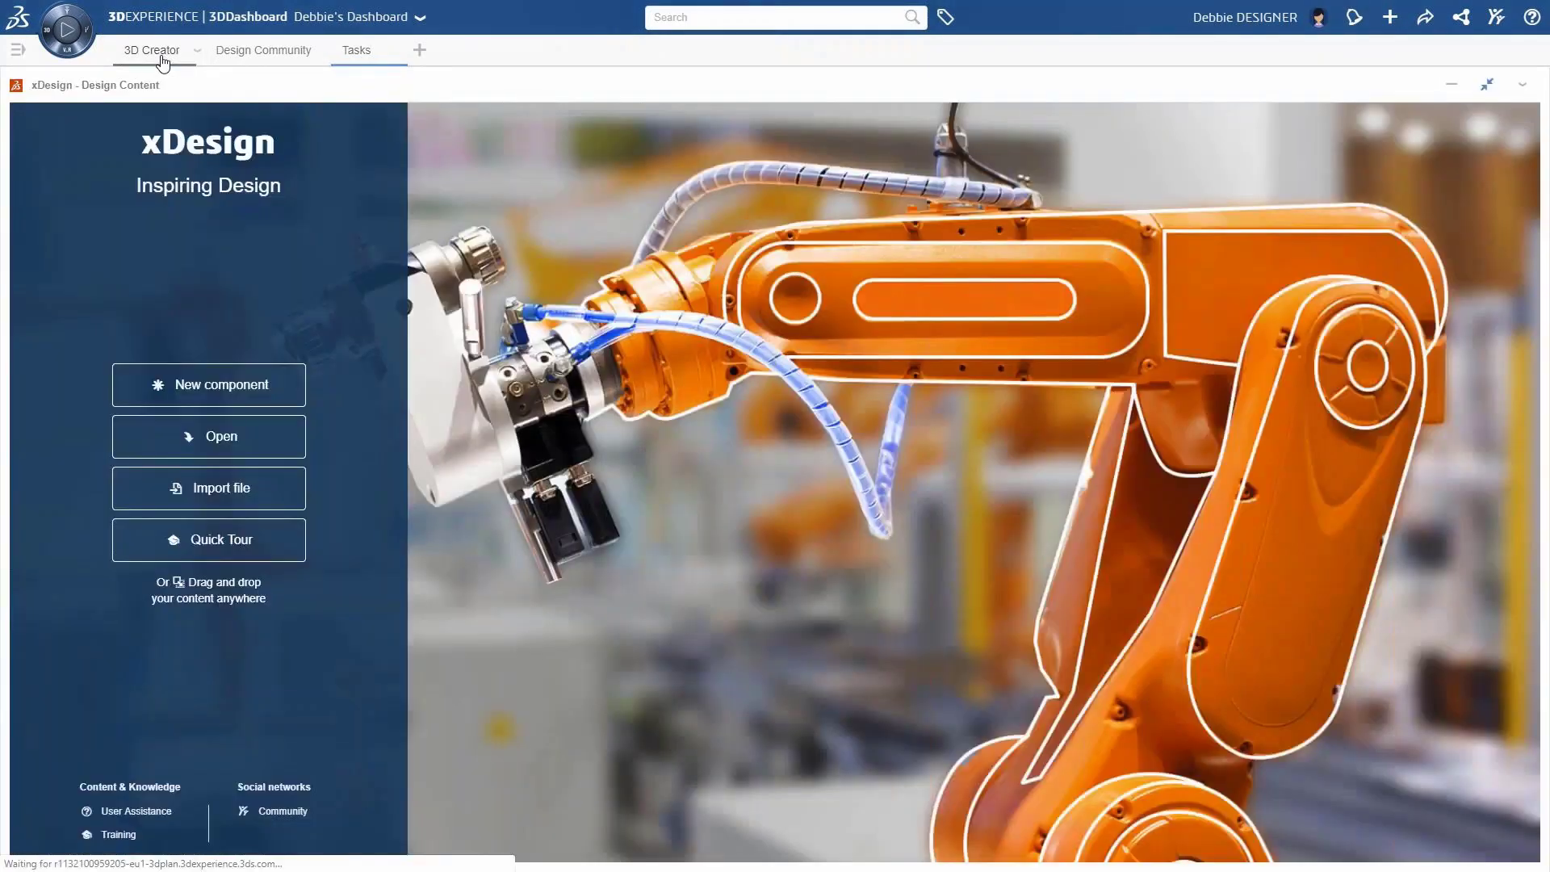
{"action": "left_click", "coordinate": [224, 388]}
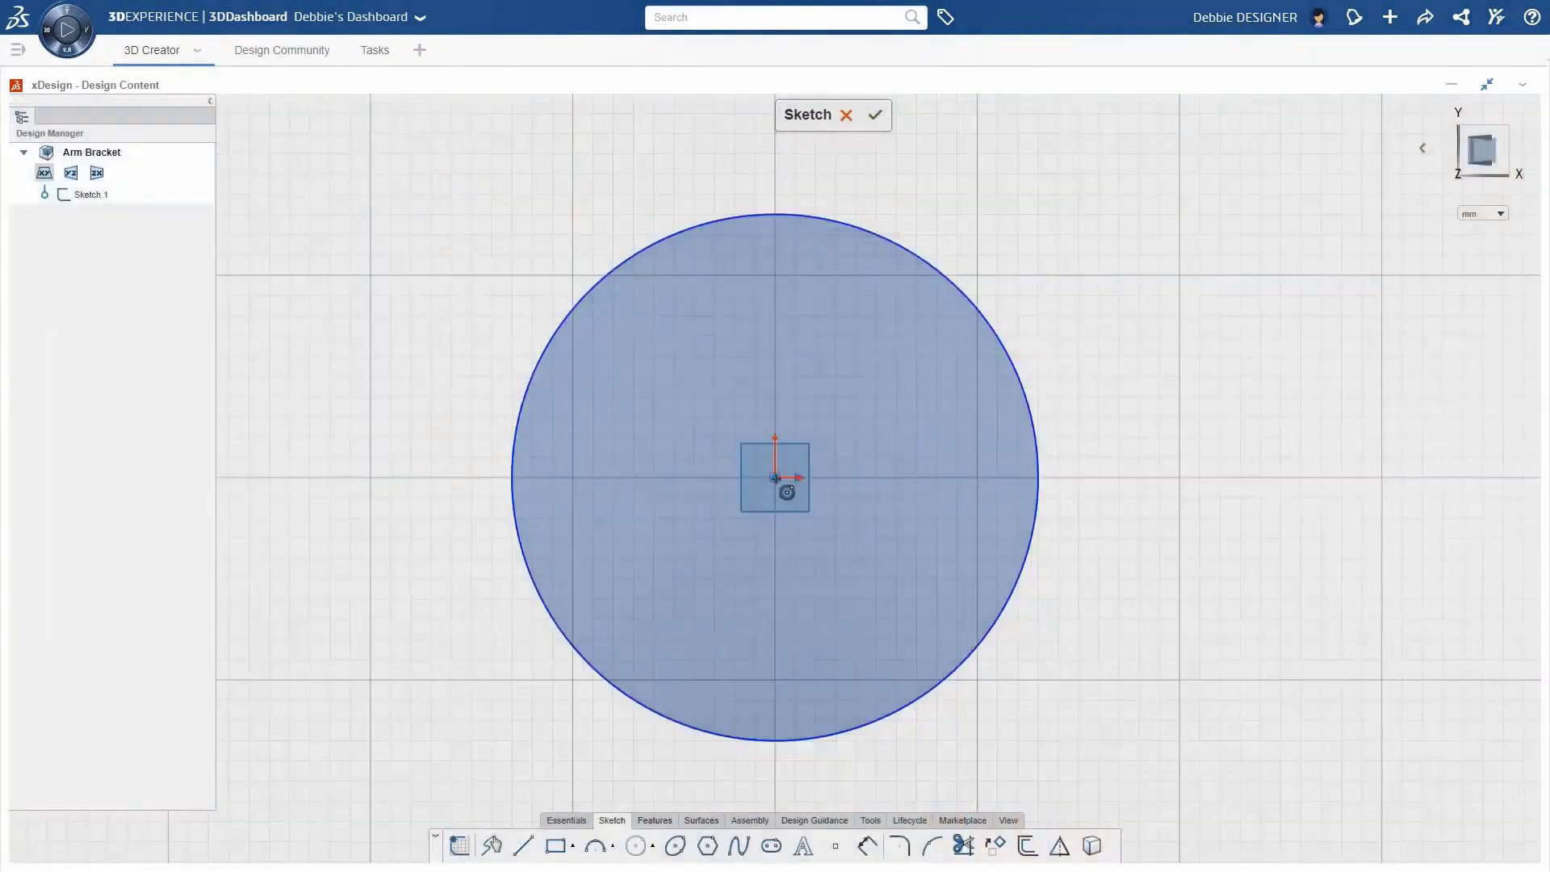
{"action": "left_click", "coordinate": [775, 477]}
{"action": "left_click", "coordinate": [879, 678]}
- Dimension the outer circle to ø50 and the inner circle to ø35
{"action": "left_click", "coordinate": [905, 326]}
{"action": "left_click", "coordinate": [1048, 210]}
{"action": "type", "text": "50"}
{"action": "key", "text": "Return"}
{"action": "left_click", "coordinate": [895, 308]}
{"action": "left_click", "coordinate": [1038, 227]}
{"action": "type", "text": "35"}
{"action": "key", "text": "Return"}
- Extrude the ring between the circles 50 mm Midplane into a hollow cylinder
{"action": "middle_click_drag", "start_coordinate": [1044, 239], "coordinate": [768, 410]}
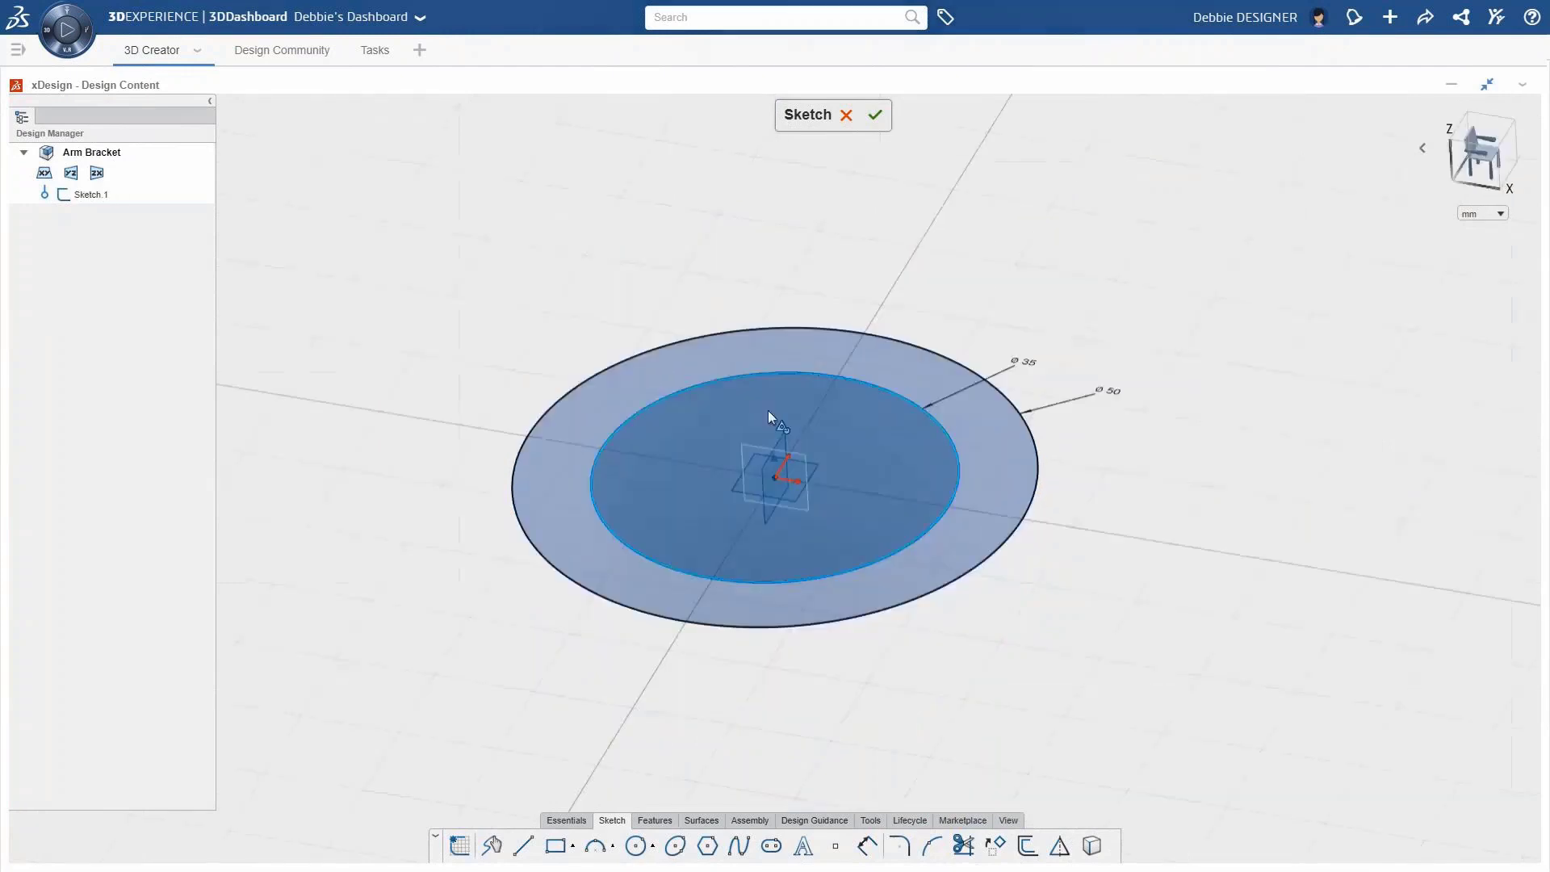
{"action": "left_click", "coordinate": [557, 466]}
{"action": "left_click_drag", "start_coordinate": [559, 467], "coordinate": [546, 299]}
{"action": "left_click", "coordinate": [615, 410]}
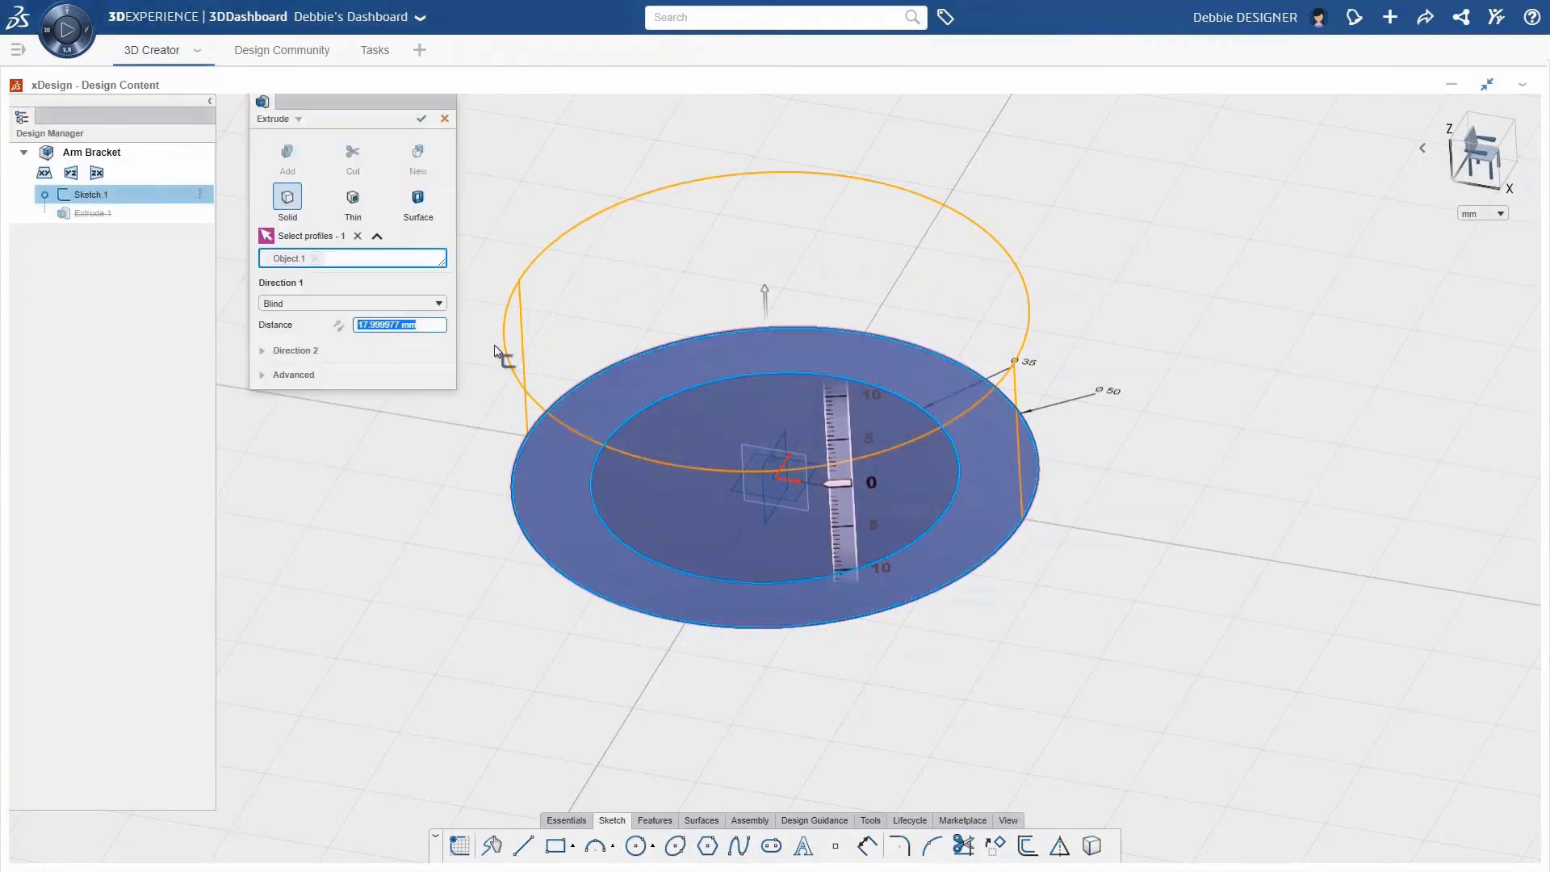
{"action": "left_click", "coordinate": [316, 258]}
{"action": "left_click", "coordinate": [551, 491]}
{"action": "left_click", "coordinate": [352, 304]}
{"action": "left_click", "coordinate": [282, 337]}
{"action": "left_click", "coordinate": [428, 326]}
{"action": "type", "text": "50"}
{"action": "key", "text": "Return"}
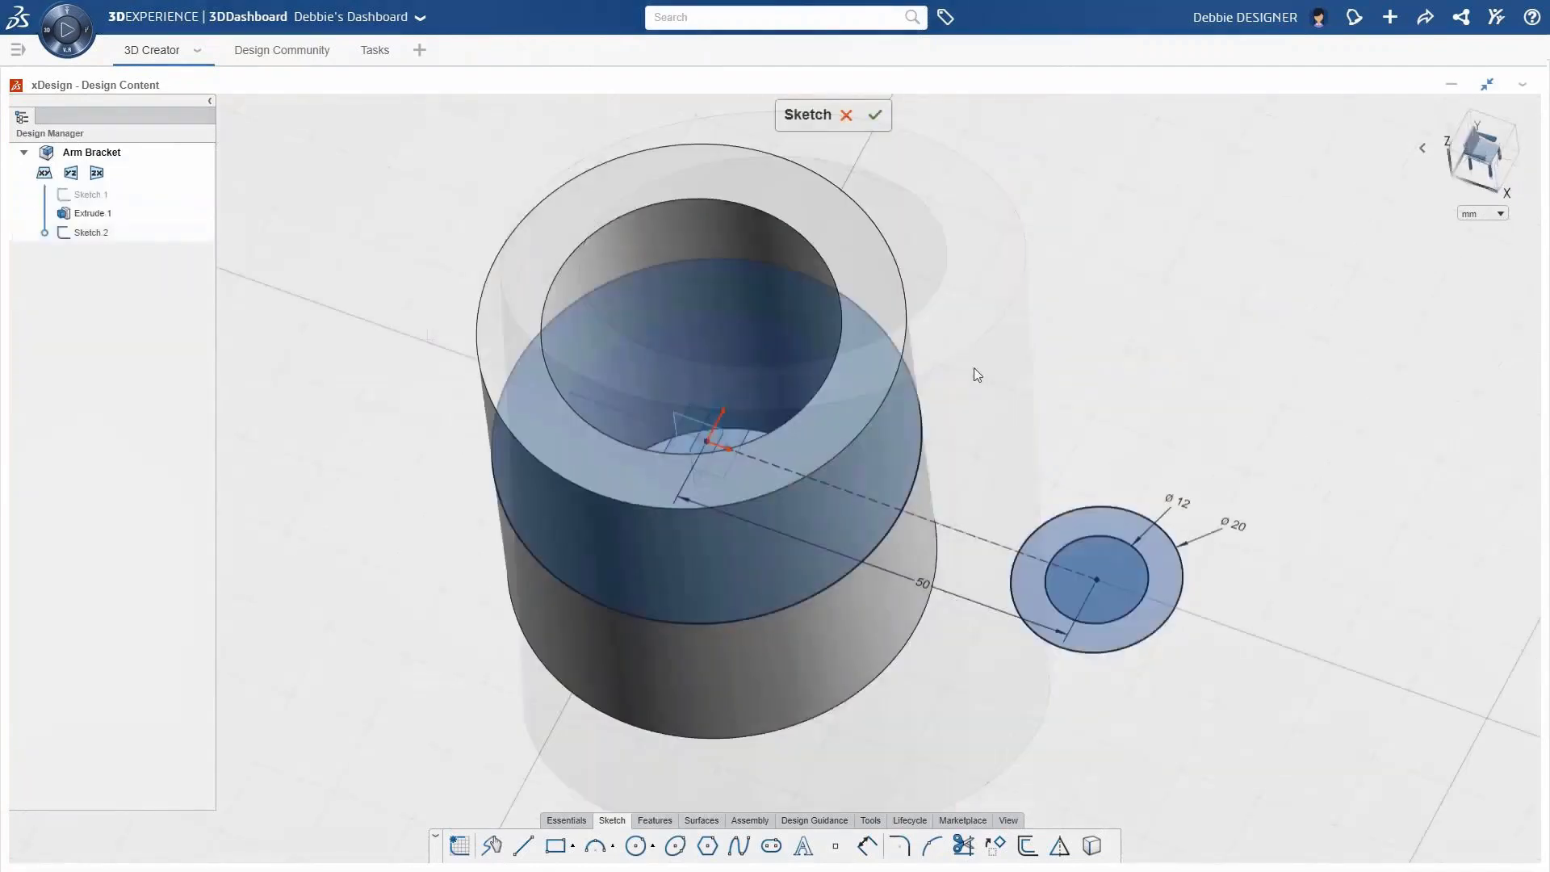
- Draw arm lines tangent to both circles, symmetric about the dashed centreline
{"action": "right_click", "coordinate": [974, 368]}
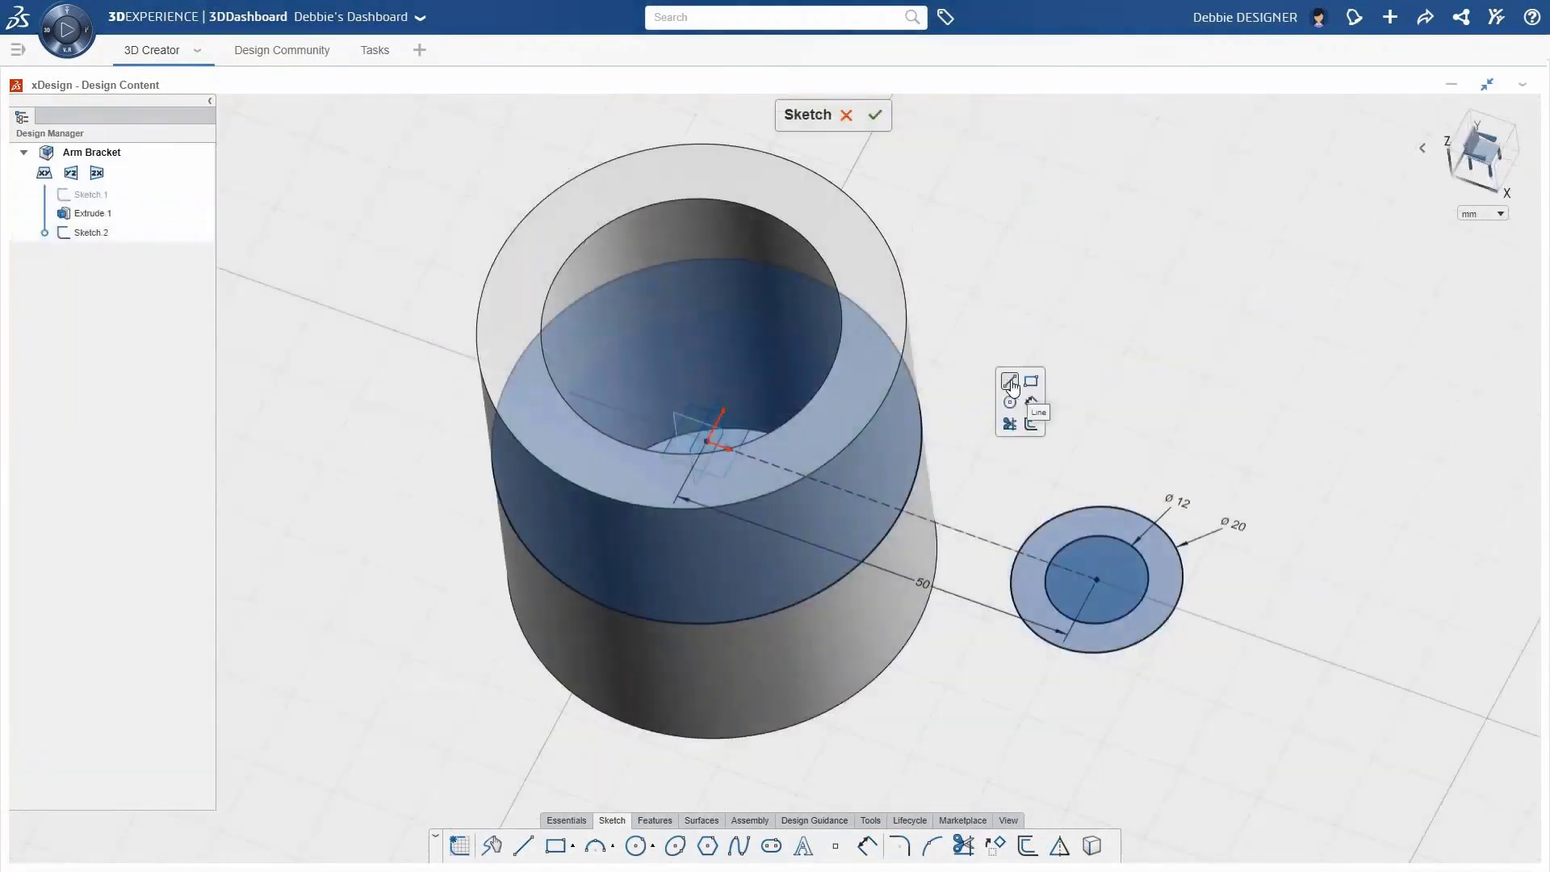
{"action": "left_click", "coordinate": [1010, 381]}
{"action": "left_click", "coordinate": [1051, 667]}
{"action": "left_click", "coordinate": [1009, 658], "text": "ctrl"}
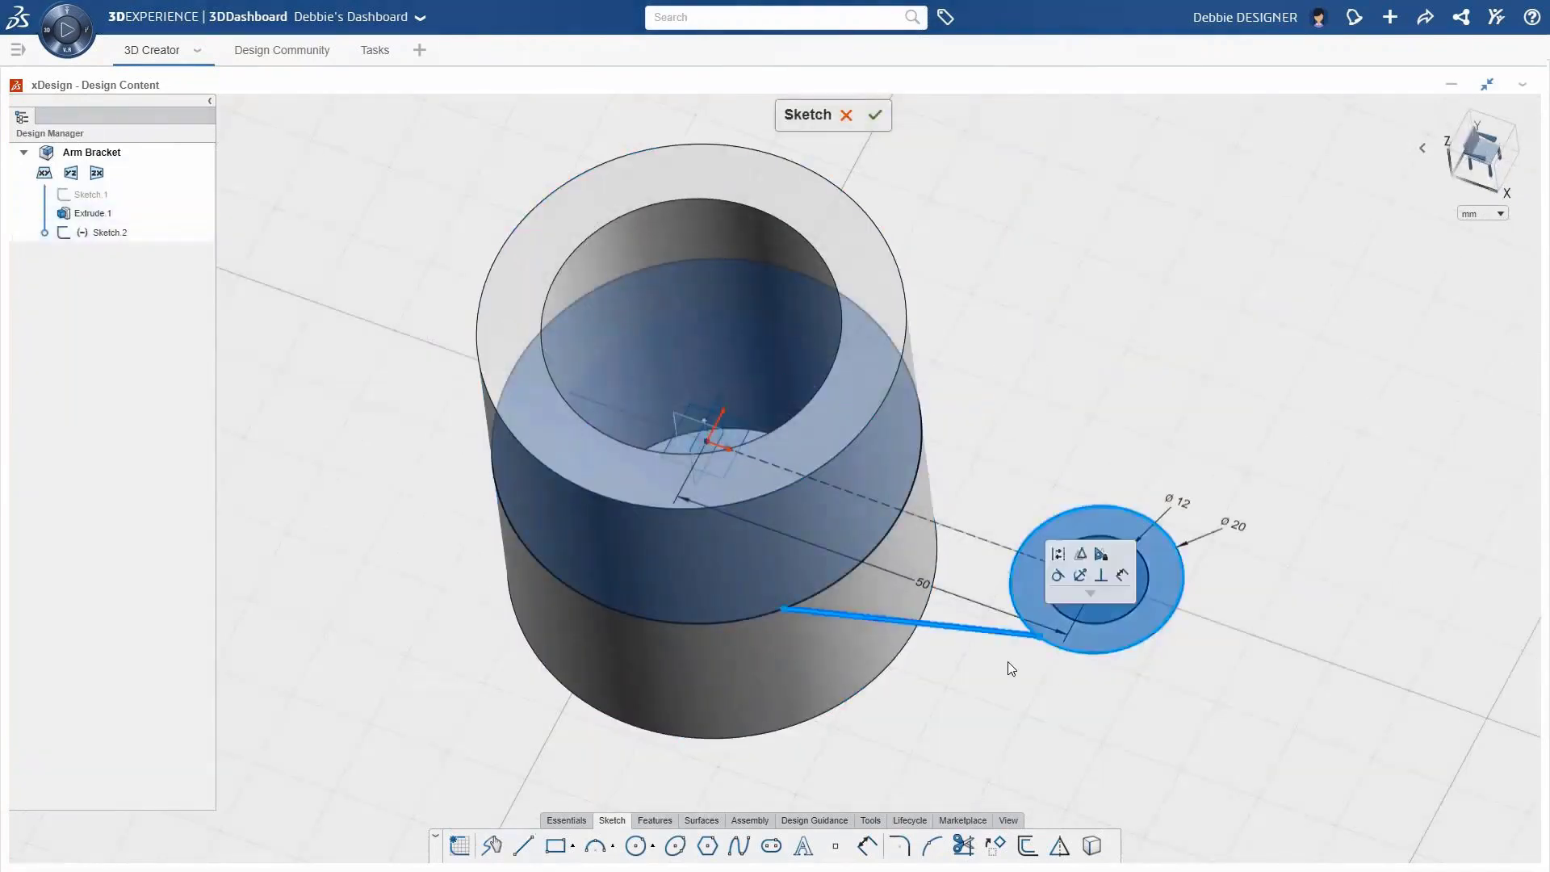
{"action": "left_click", "coordinate": [1066, 597]}
{"action": "left_click", "coordinate": [787, 613], "text": "ctrl"}
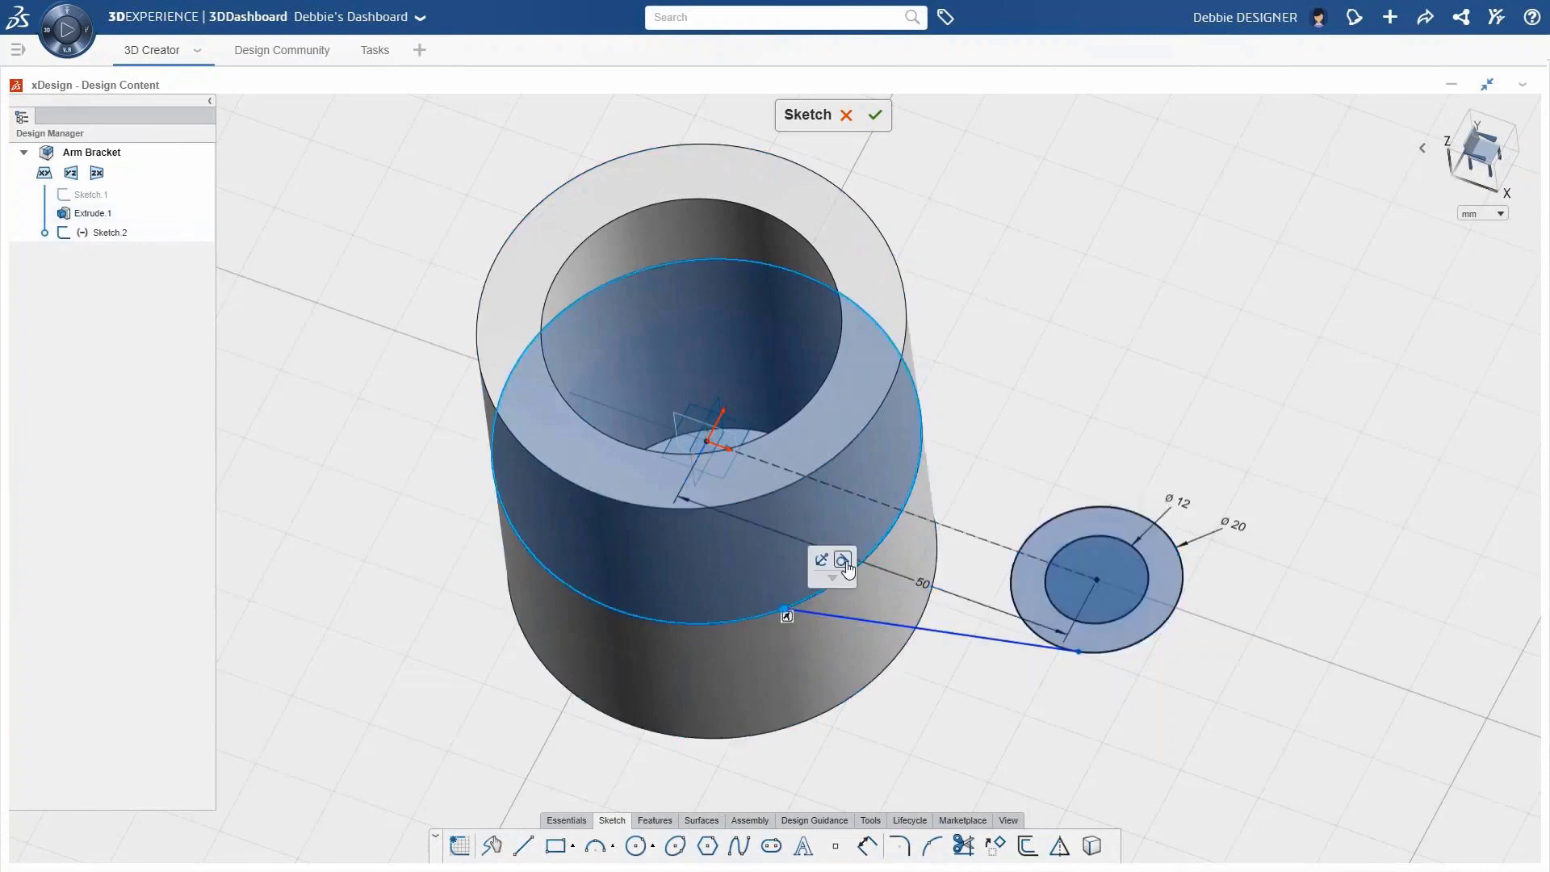
{"action": "left_click", "coordinate": [825, 564]}
{"action": "left_click", "coordinate": [986, 543], "text": "ctrl"}
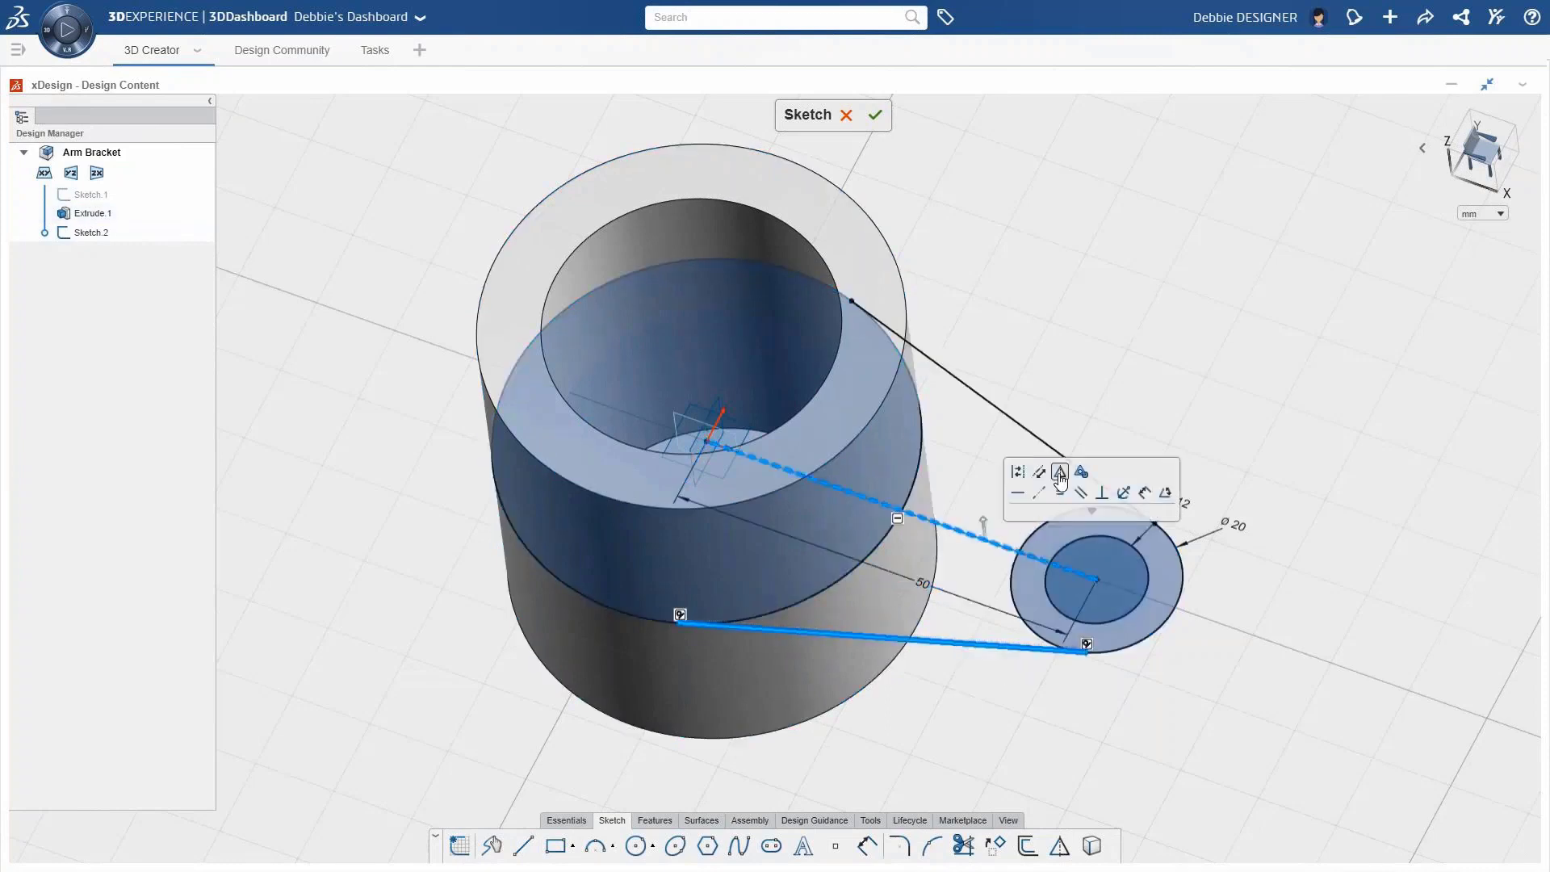
{"action": "left_click", "coordinate": [1060, 475]}
- Extrude the arm profile and the small ring together, Midplane
{"action": "left_click", "coordinate": [1064, 521]}
{"action": "left_click", "coordinate": [1101, 447]}
{"action": "left_click", "coordinate": [1025, 536]}
{"action": "left_click", "coordinate": [355, 303]}
{"action": "left_click", "coordinate": [344, 337]}
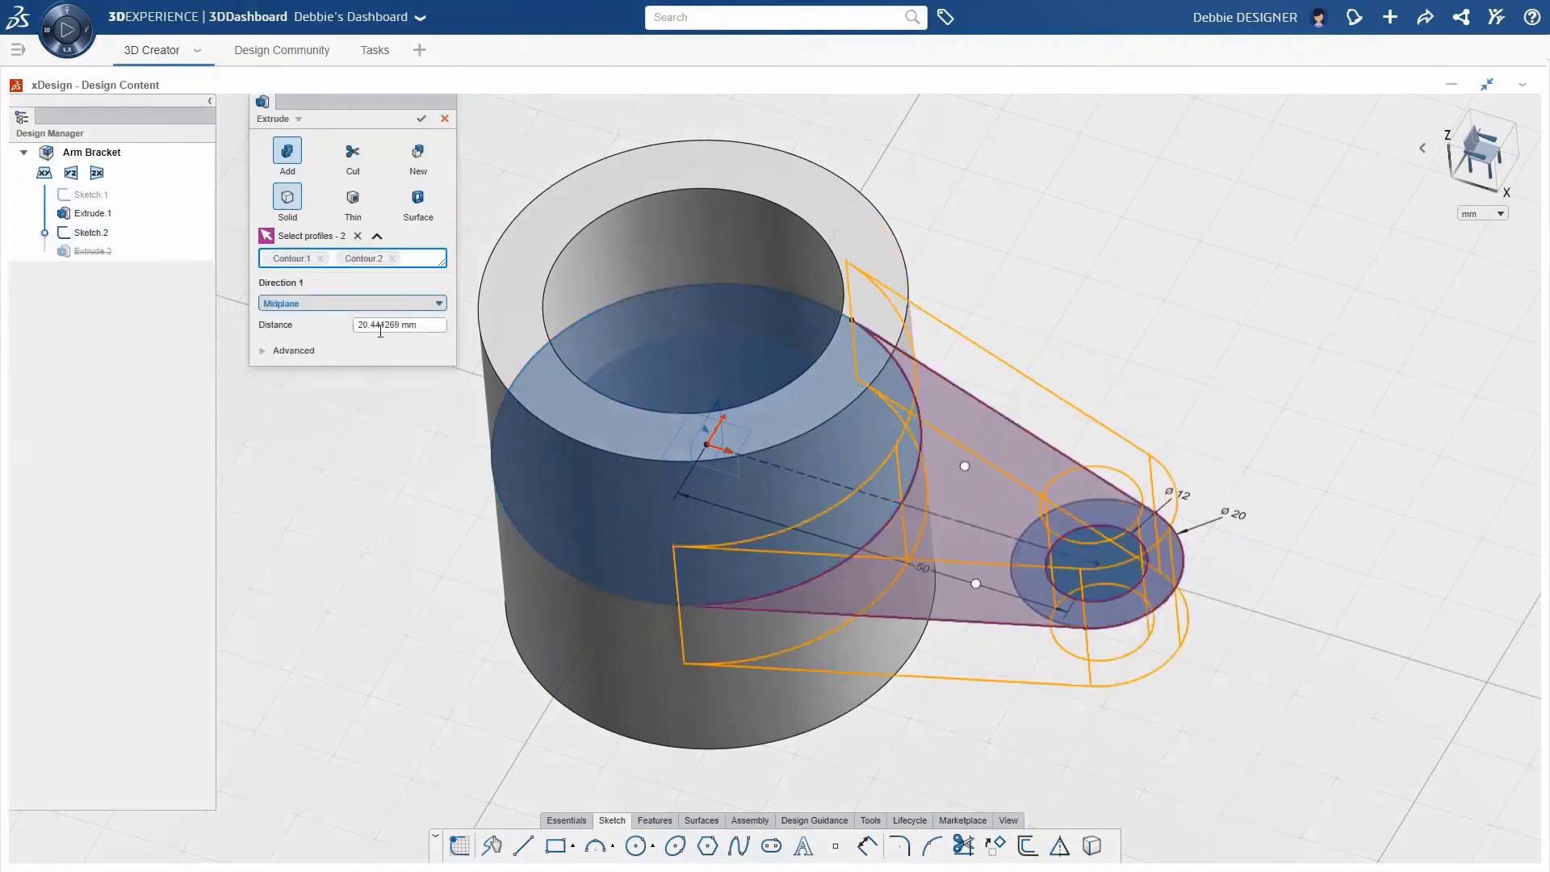
{"action": "left_click", "coordinate": [434, 326]}
{"action": "key", "text": "Return"}
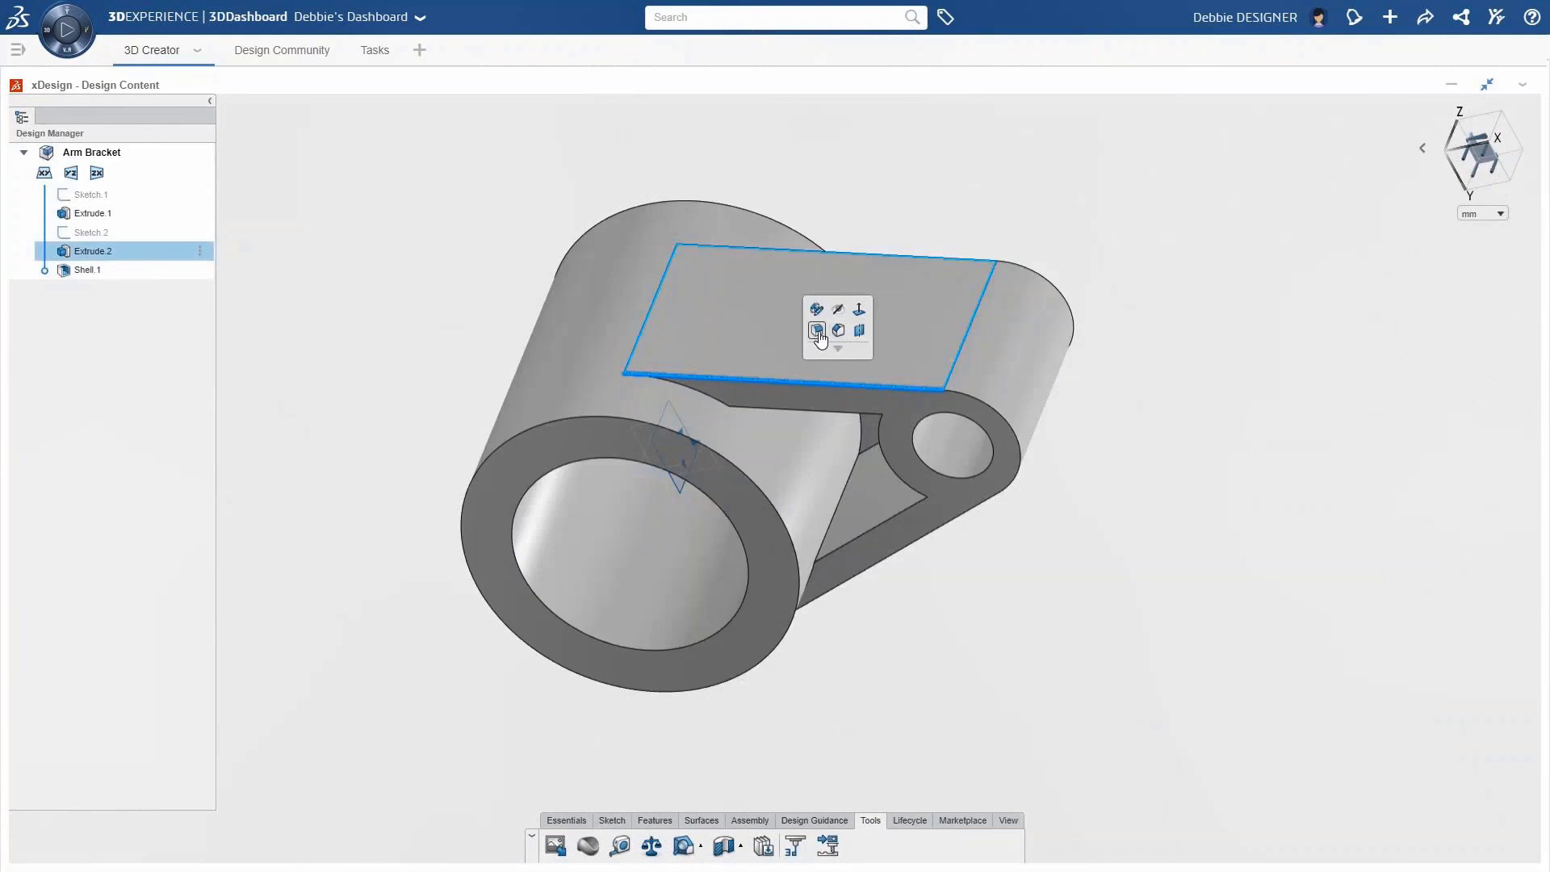
- Fillet the bracket's edges, cylinder face and arm end faces with a 1 mm radius
{"action": "left_click", "coordinate": [818, 311]}
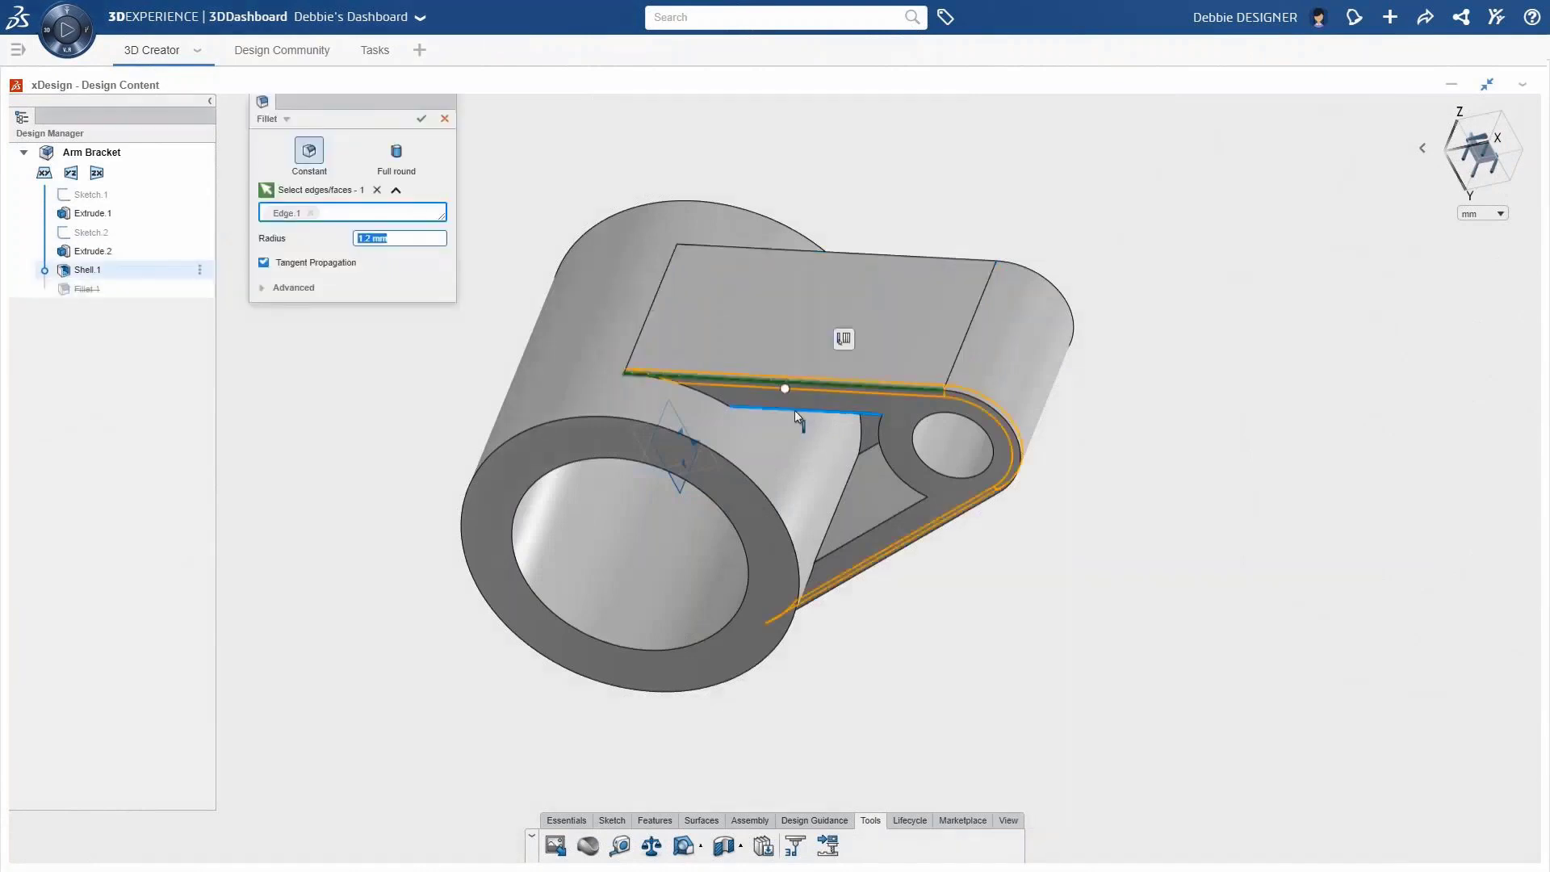
{"action": "left_click", "coordinate": [794, 408]}
{"action": "left_click", "coordinate": [771, 438]}
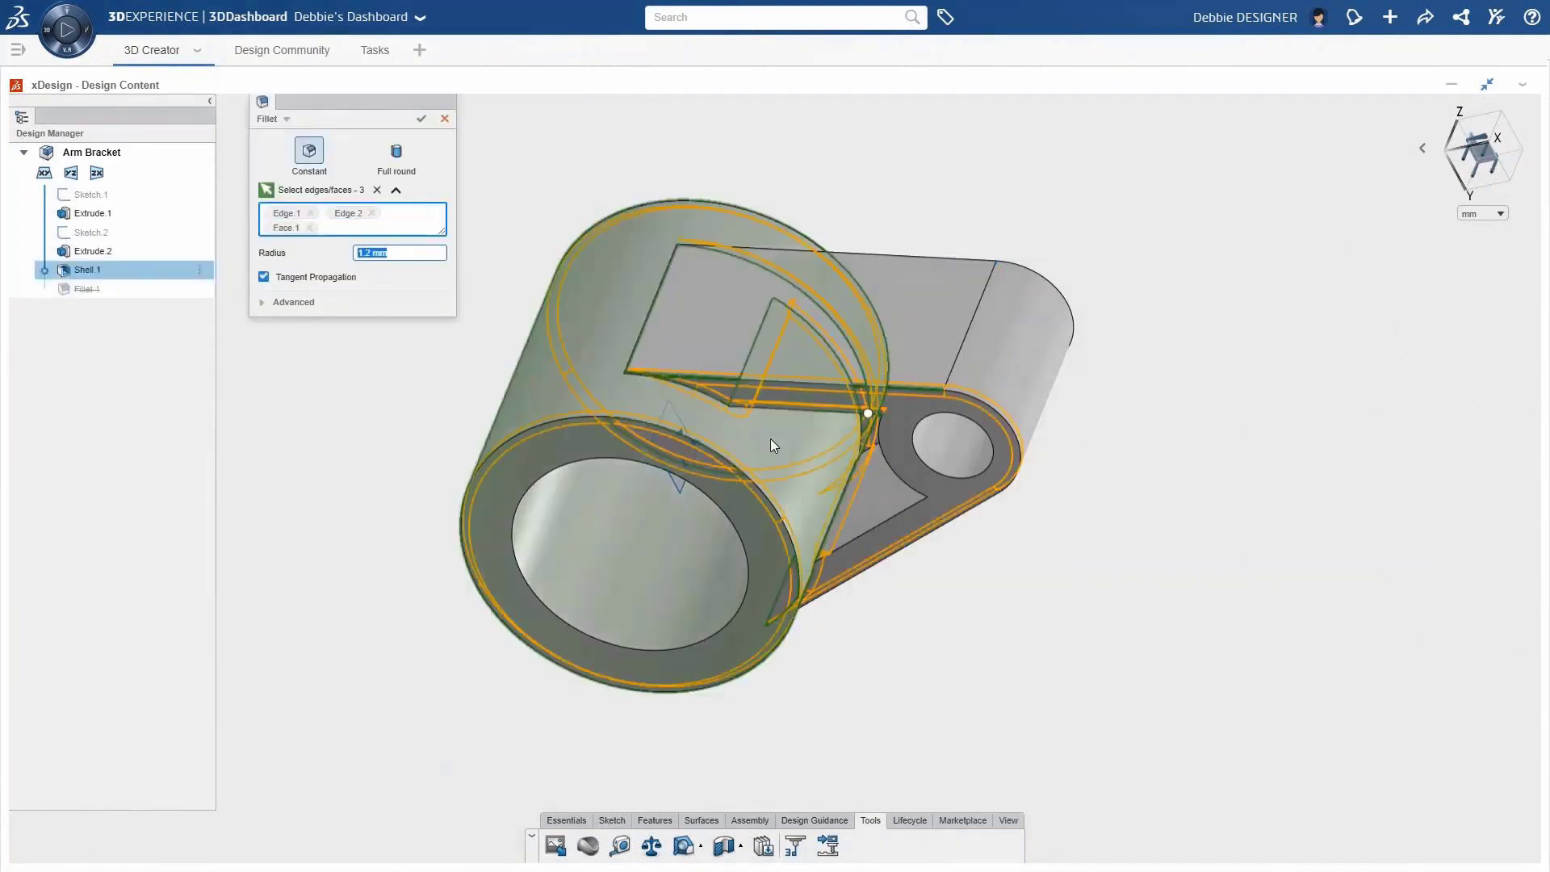
{"action": "left_click", "coordinate": [1010, 326]}
{"action": "middle_click_drag", "start_coordinate": [862, 517], "coordinate": [947, 396]}
{"action": "left_click", "coordinate": [880, 381]}
{"action": "type", "text": "1"}
{"action": "key", "text": "Return"}
{"action": "key", "text": "Return"}
{"action": "left_click", "coordinate": [458, 503]}
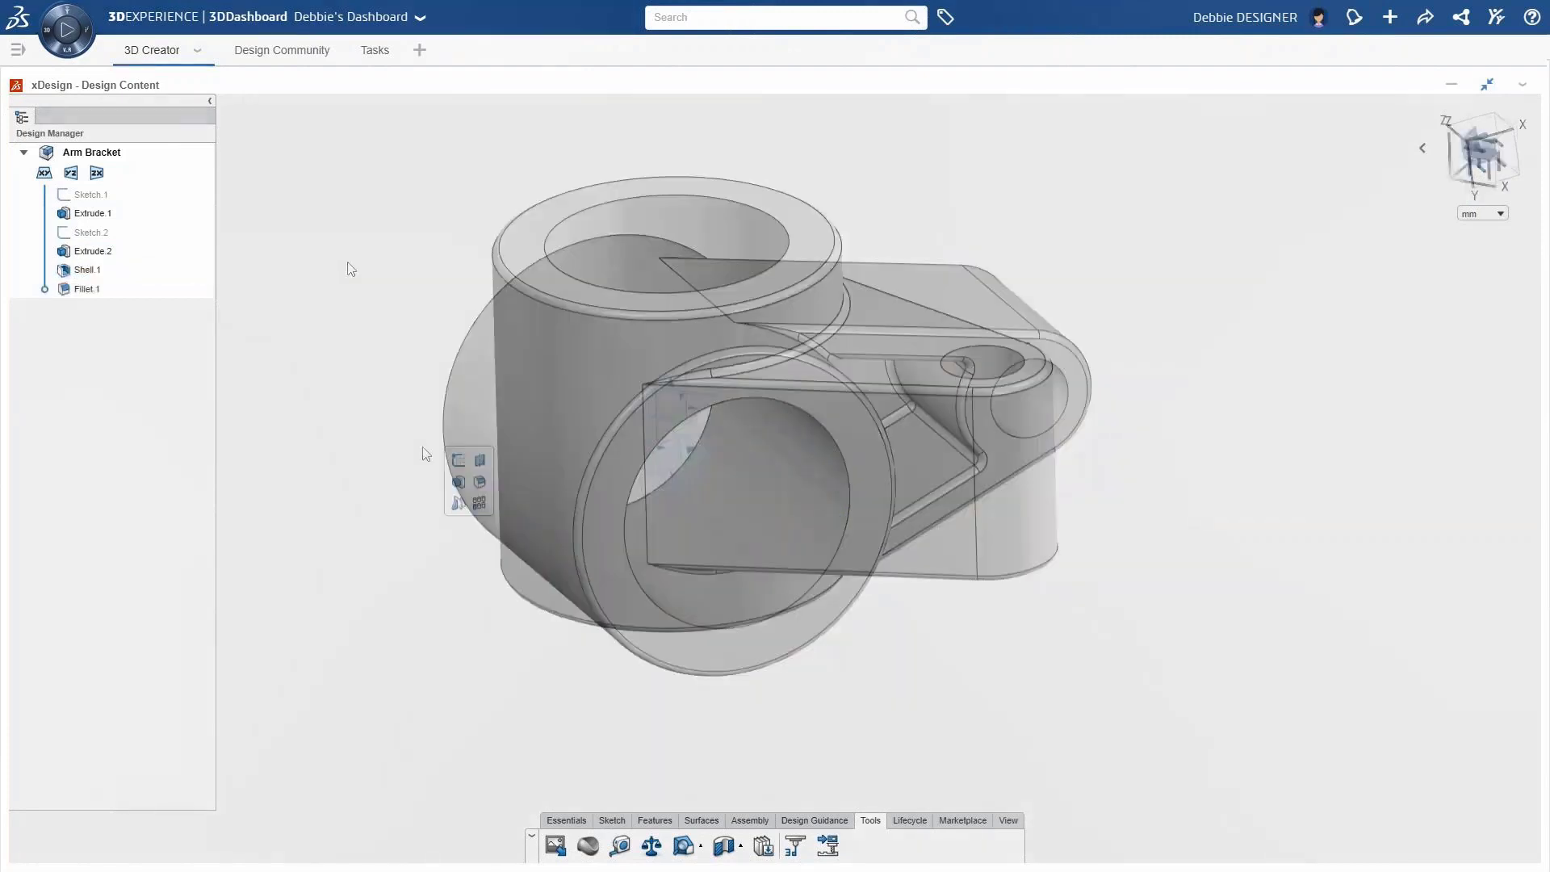
- Mirror the arm body across the yz plane with Body selection on
{"action": "left_click", "coordinate": [659, 444]}
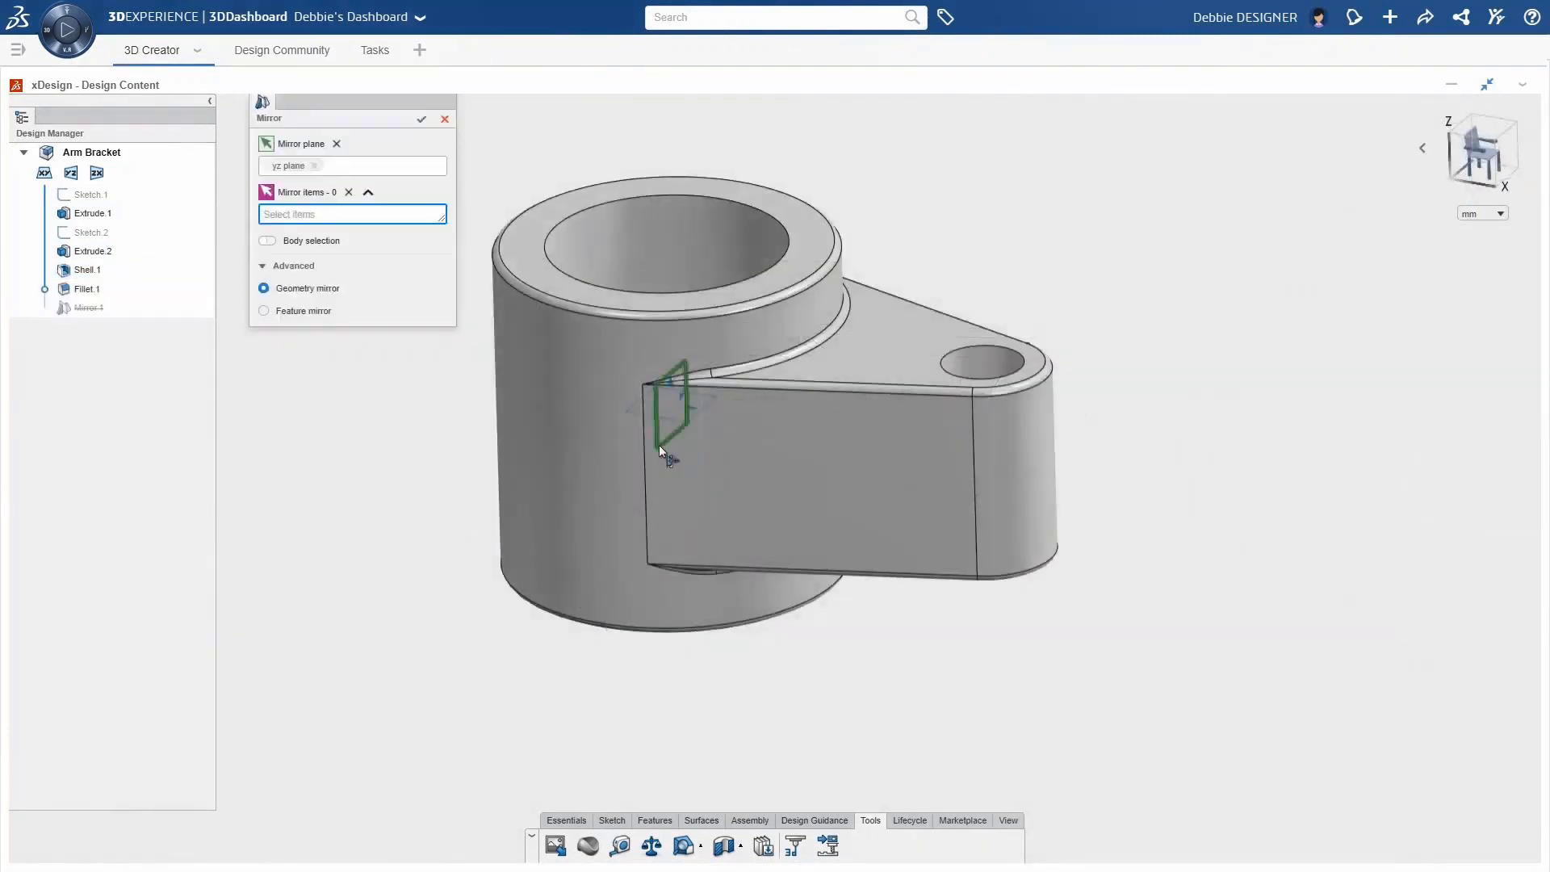
{"action": "left_click", "coordinate": [267, 240]}
{"action": "left_click", "coordinate": [729, 482]}
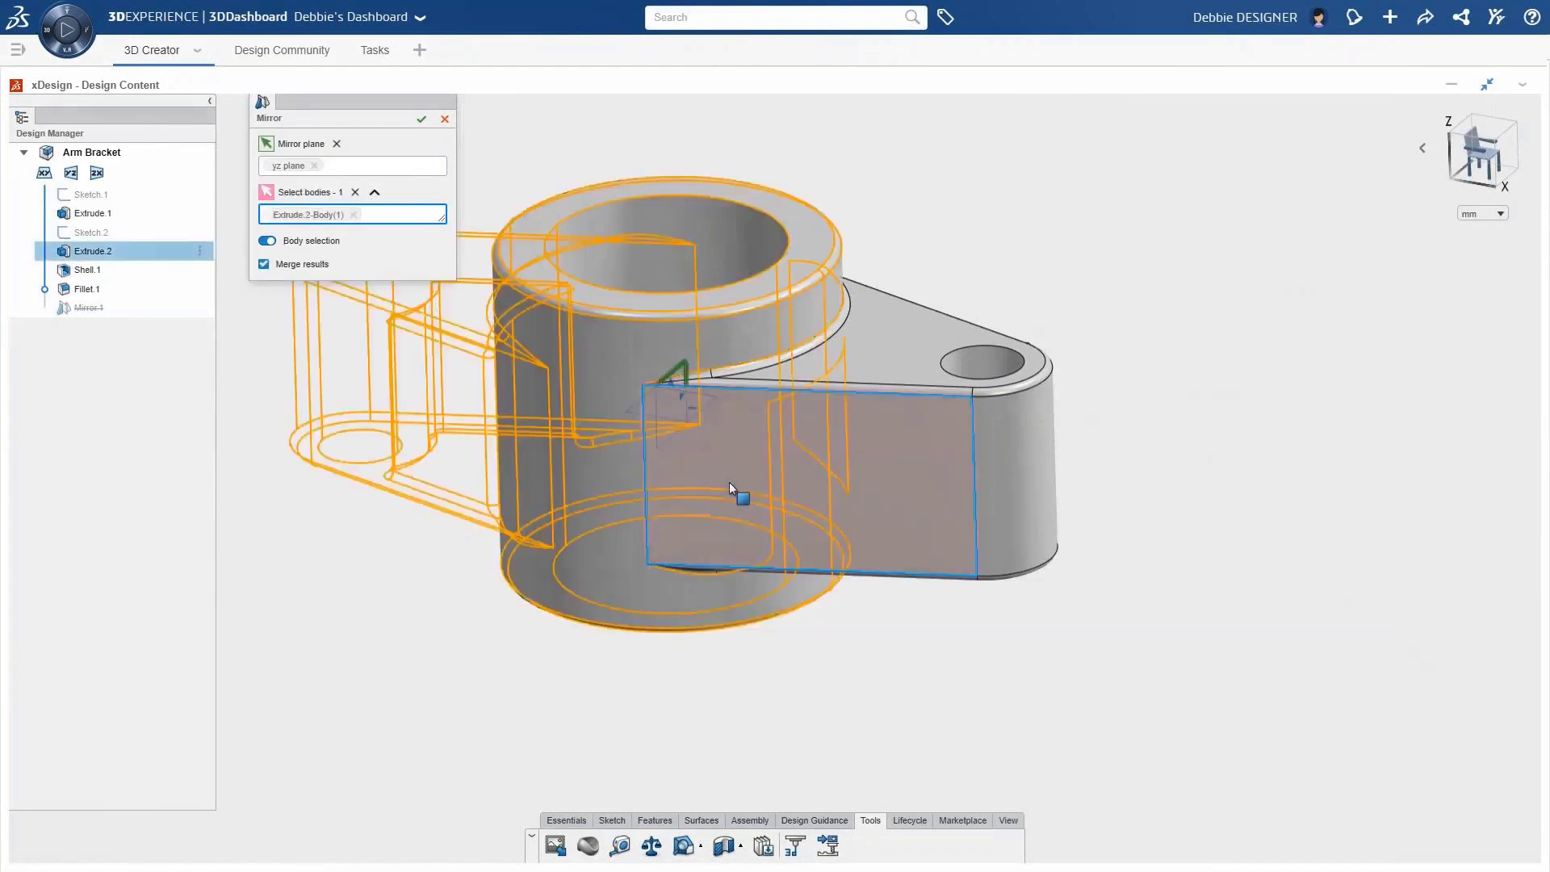
{"action": "left_click", "coordinate": [422, 118]}
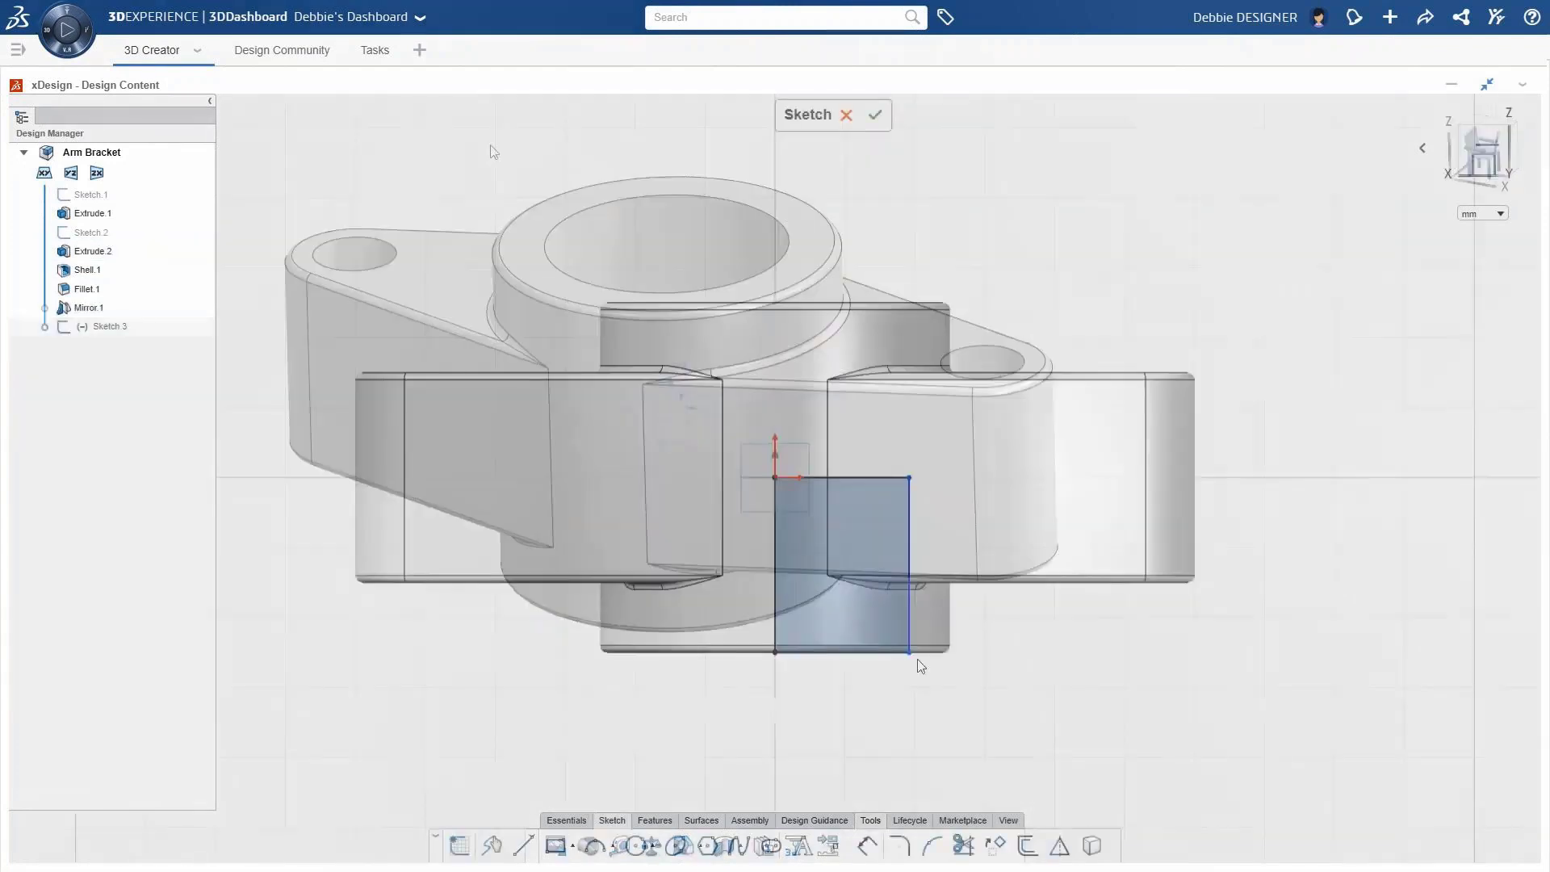
- Slant the rectangle's right edge and draw a vertical line from the bottom-left corner
{"action": "left_click", "coordinate": [910, 618]}
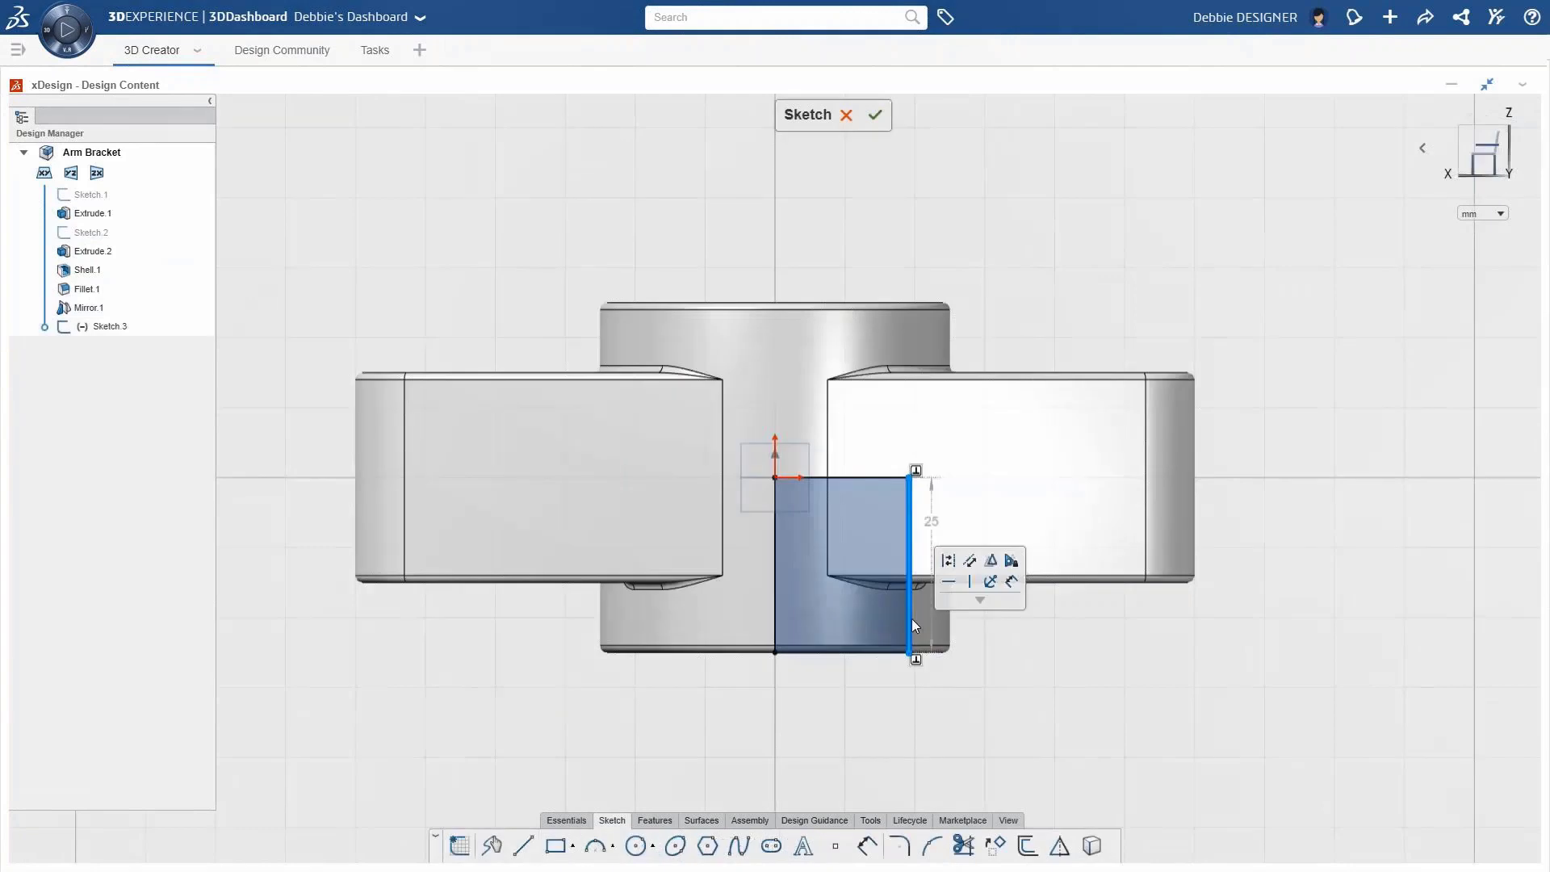
{"action": "left_click", "coordinate": [914, 473]}
{"action": "left_click_drag", "start_coordinate": [906, 477], "coordinate": [888, 478]}
{"action": "middle_click_drag", "start_coordinate": [990, 650], "coordinate": [967, 613]}
{"action": "key", "text": "l"}
{"action": "left_click", "coordinate": [764, 618]}
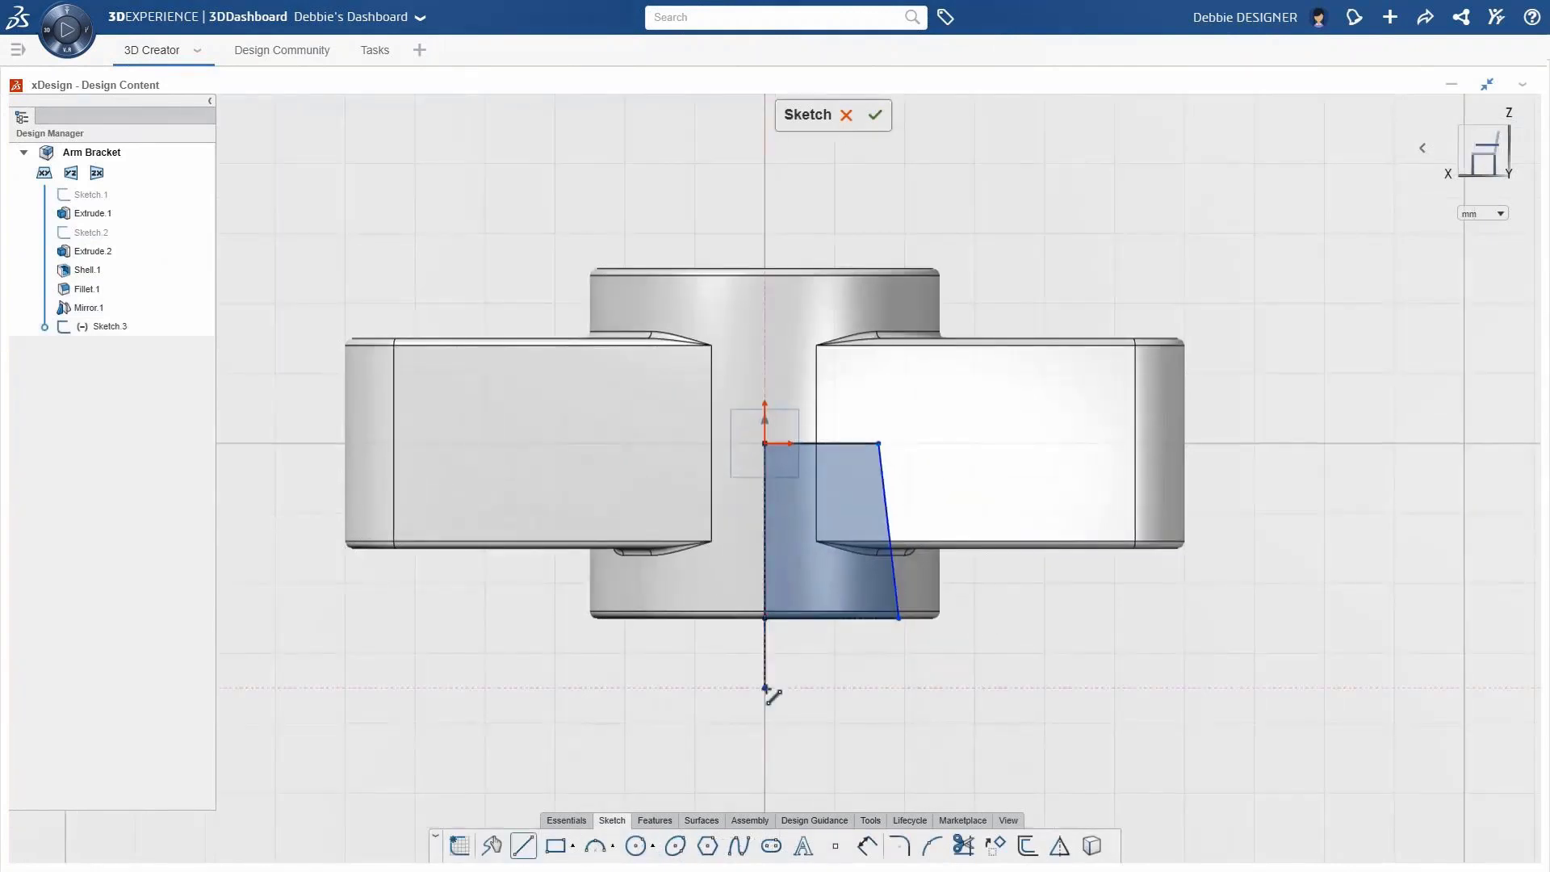
{"action": "double_click", "coordinate": [766, 687]}
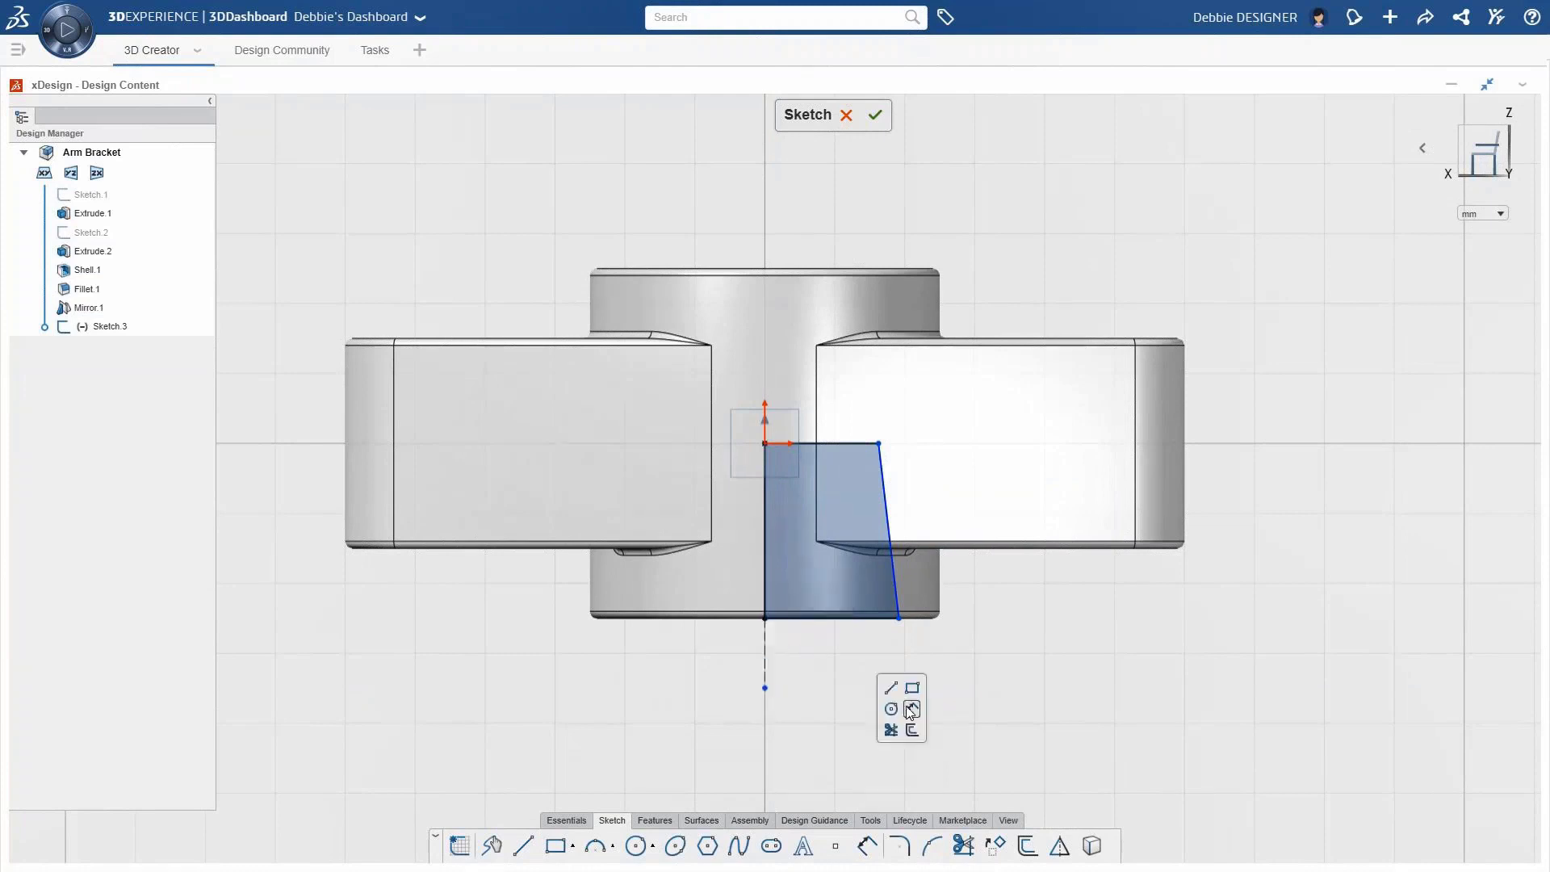
- Dimension the profile 43 wide and its slanted edge at 3° from the vertical line
{"action": "left_click", "coordinate": [910, 711]}
{"action": "left_click", "coordinate": [764, 661]}
{"action": "left_click", "coordinate": [898, 618]}
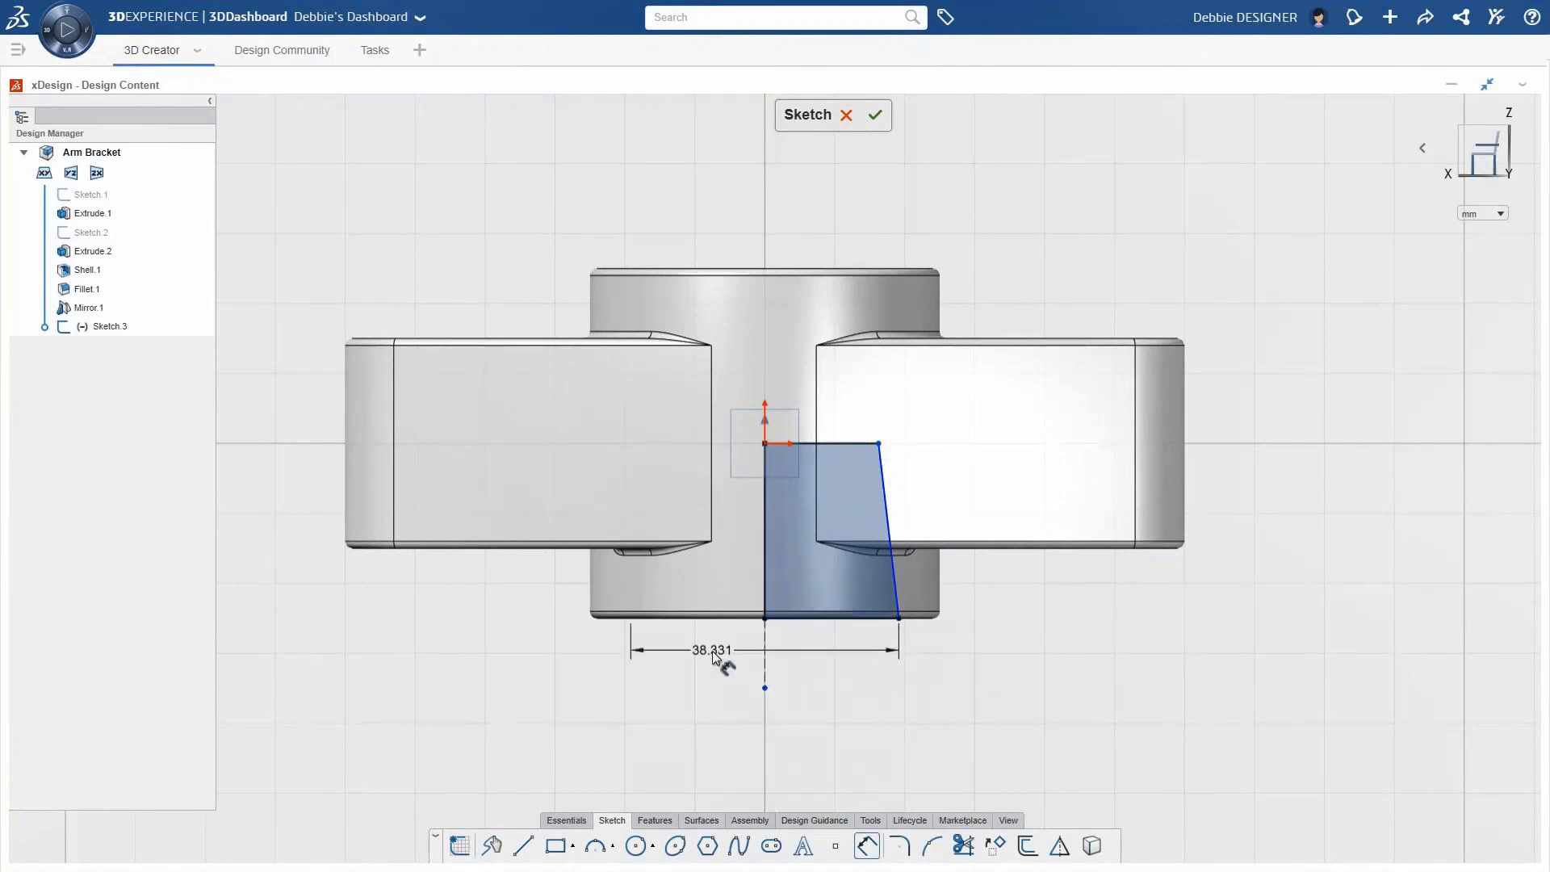
{"action": "left_click", "coordinate": [715, 658]}
{"action": "type", "text": "43"}
{"action": "key", "text": "Return"}
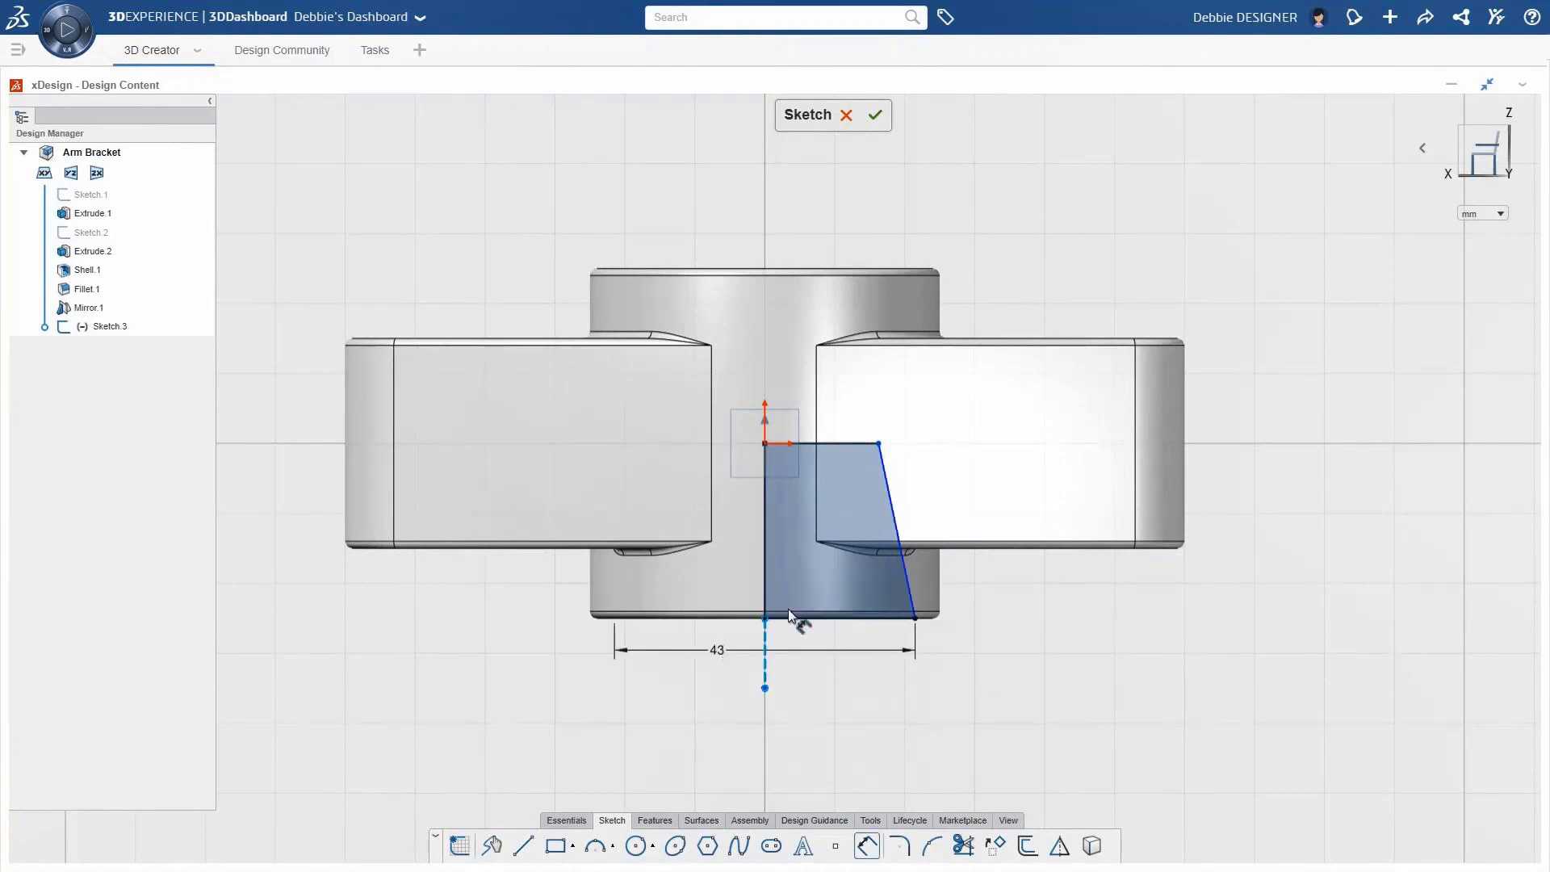
{"action": "left_click", "coordinate": [762, 589]}
{"action": "left_click", "coordinate": [863, 699]}
{"action": "type", "text": "3"}
{"action": "key", "text": "Return"}
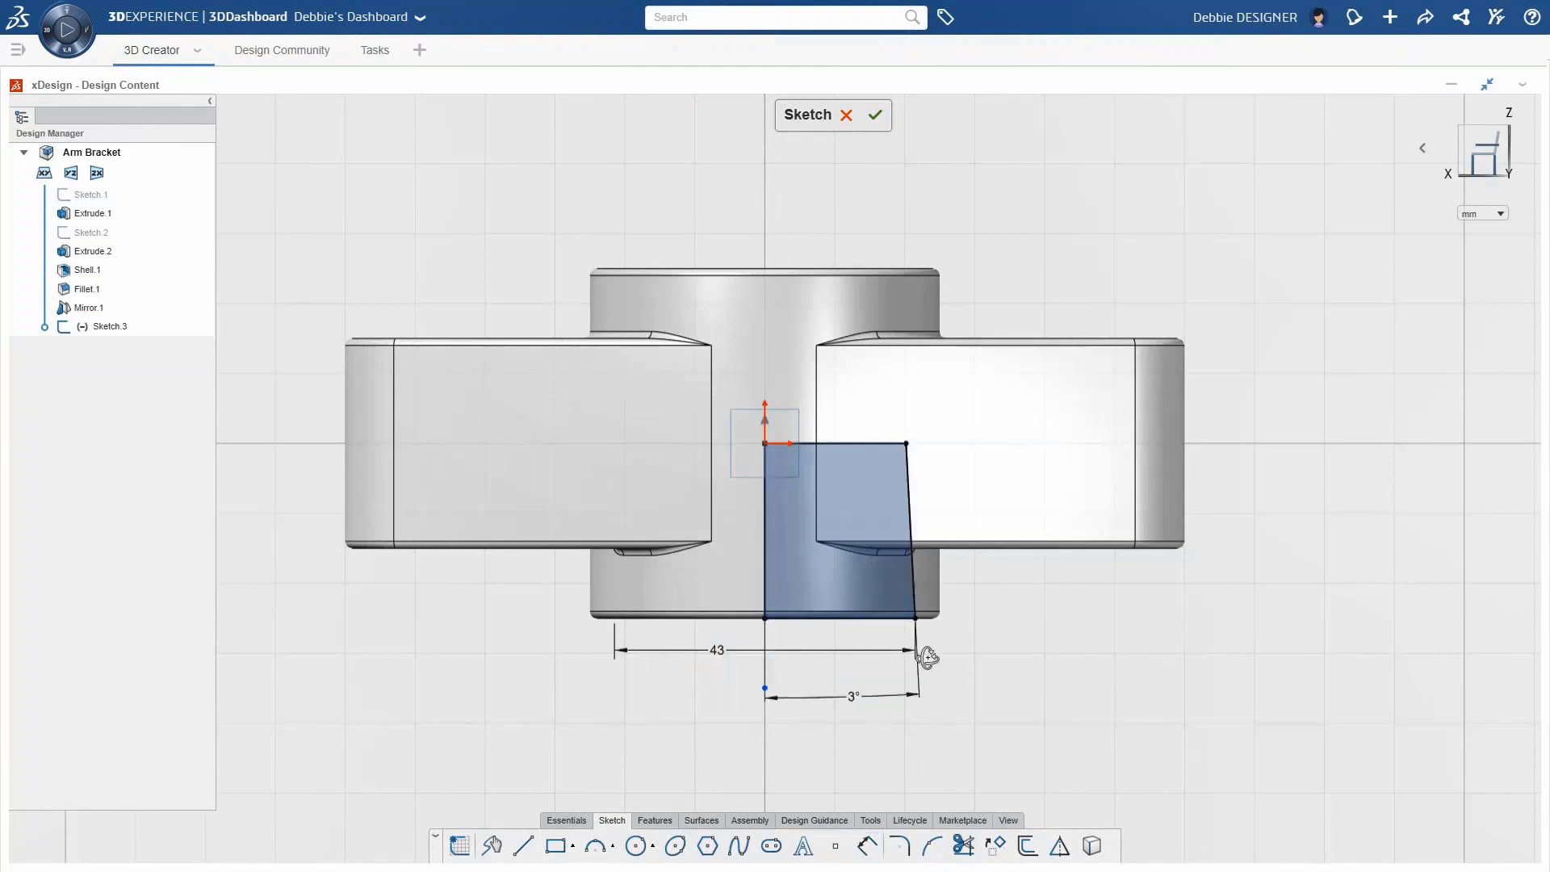
- In a 3D view, select the tapered profile and start an extrude
{"action": "key", "text": "ctrl+7"}
{"action": "left_click", "coordinate": [858, 539]}
{"action": "left_click", "coordinate": [968, 467]}
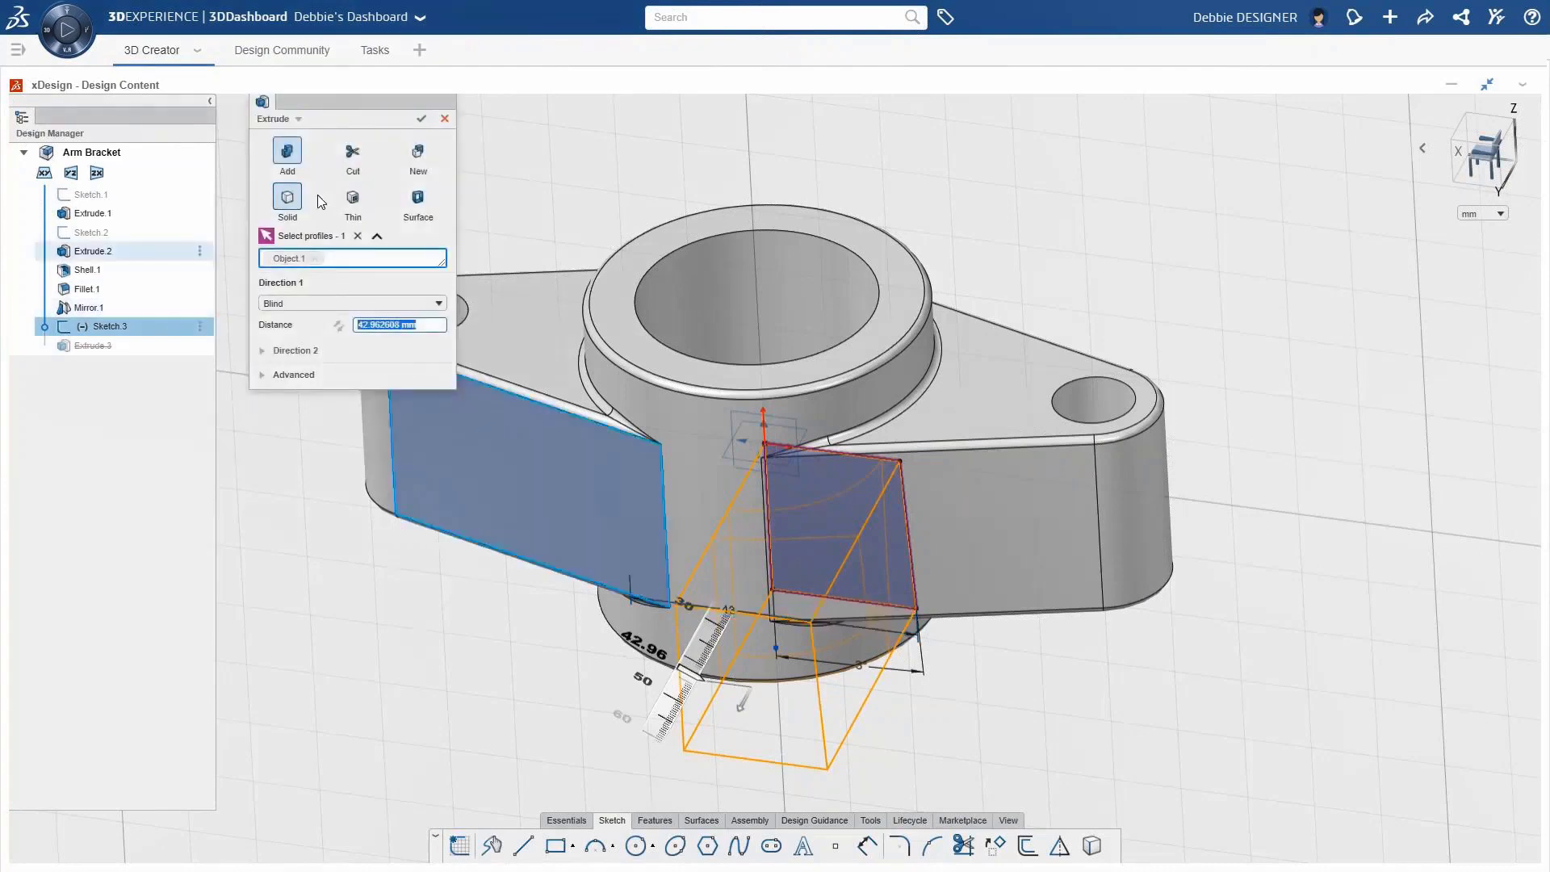
- Change the feature to a revolve cut about the bracket's cylinder face
{"action": "left_click", "coordinate": [298, 119]}
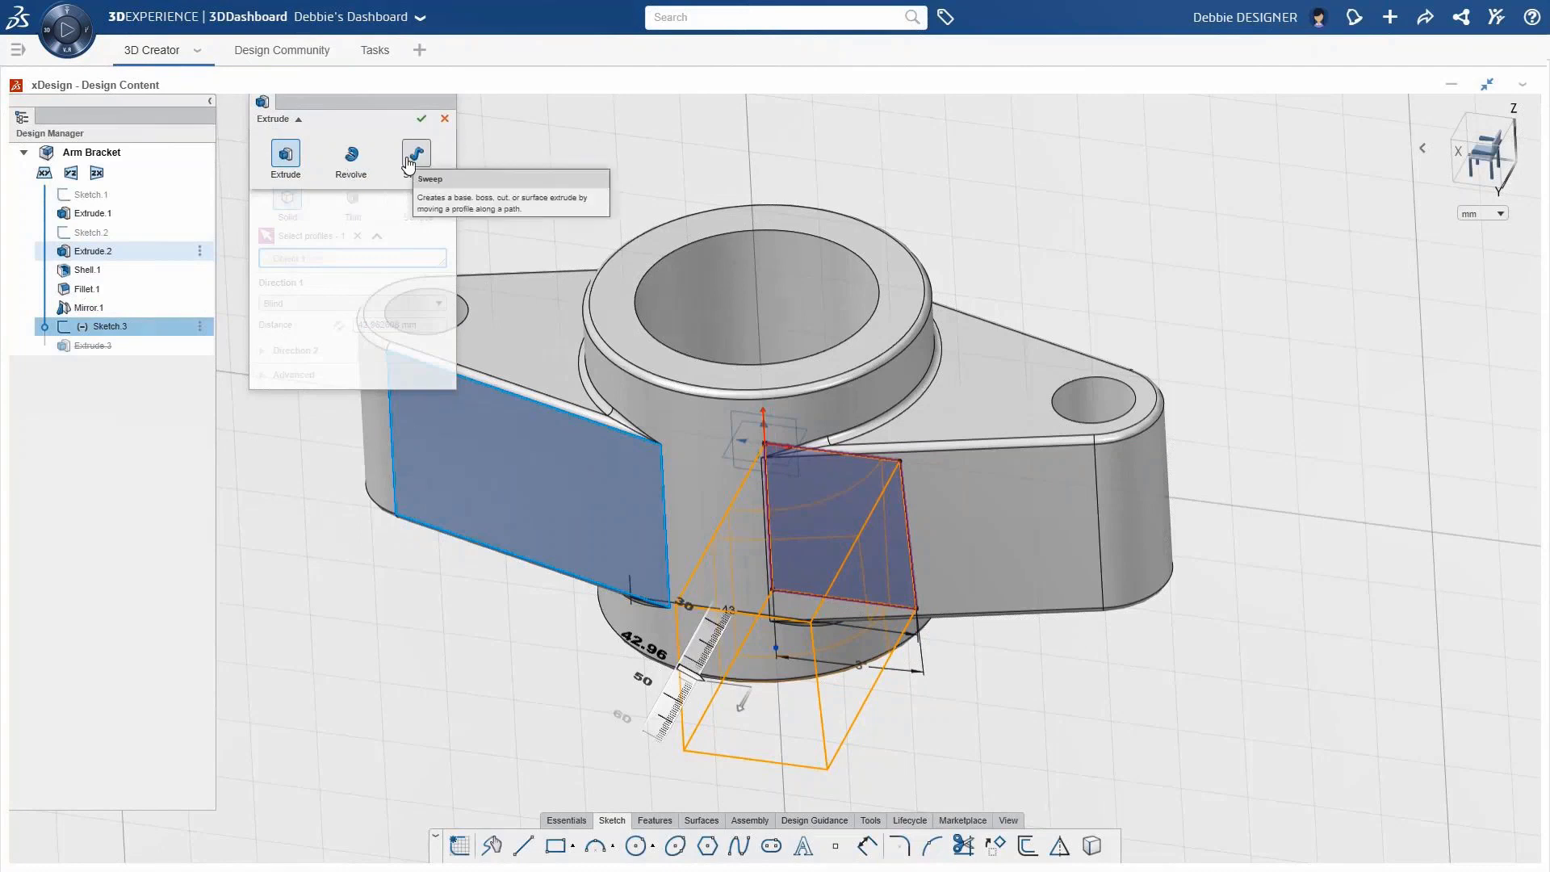
{"action": "left_click", "coordinate": [351, 156]}
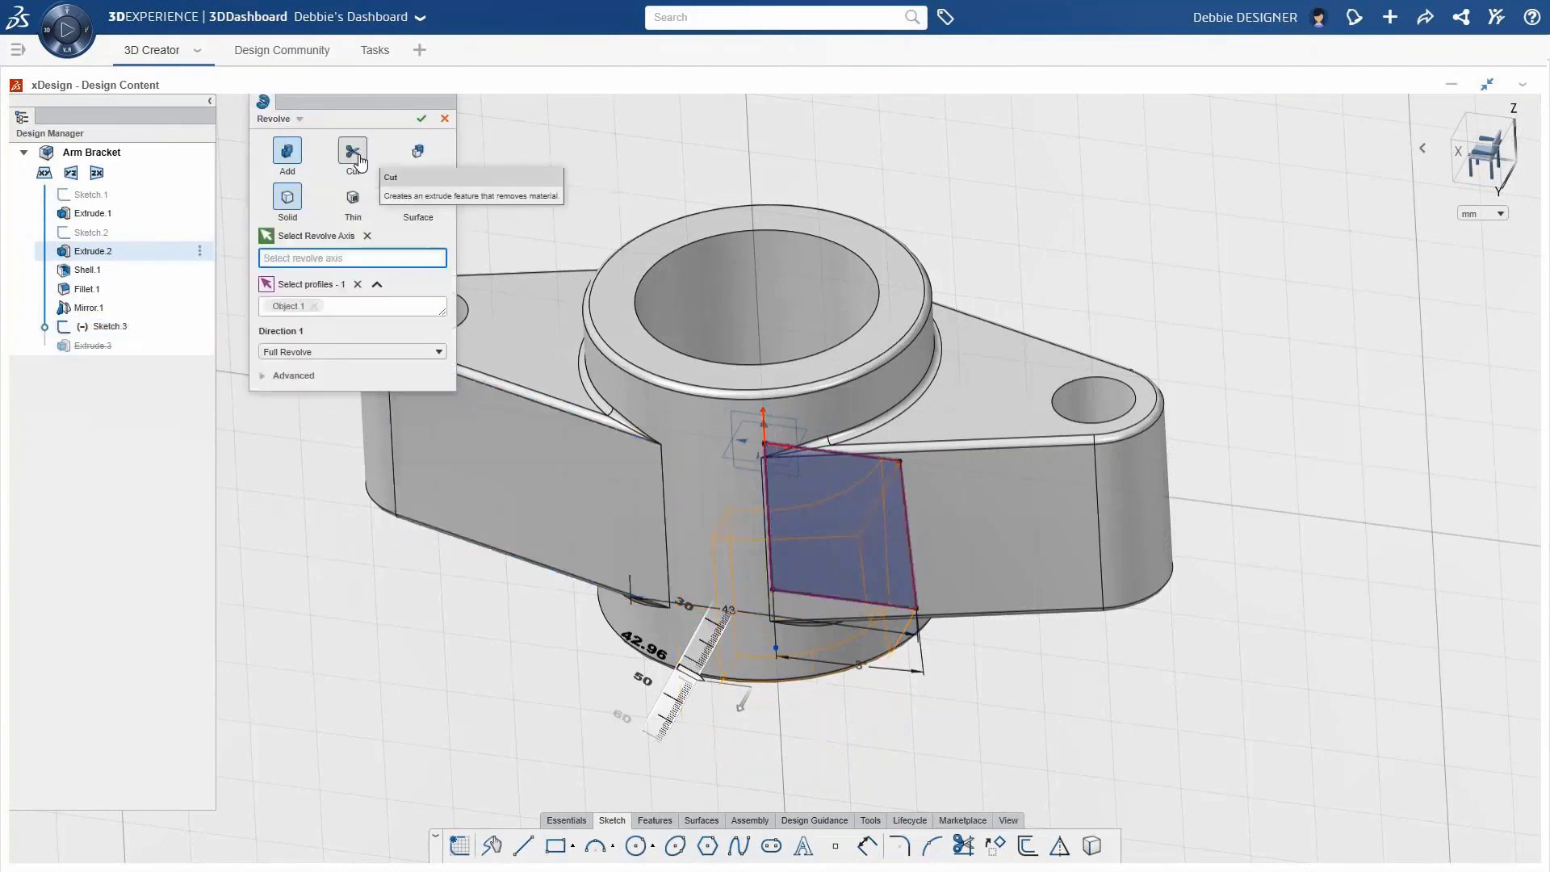
{"action": "left_click", "coordinate": [678, 276]}
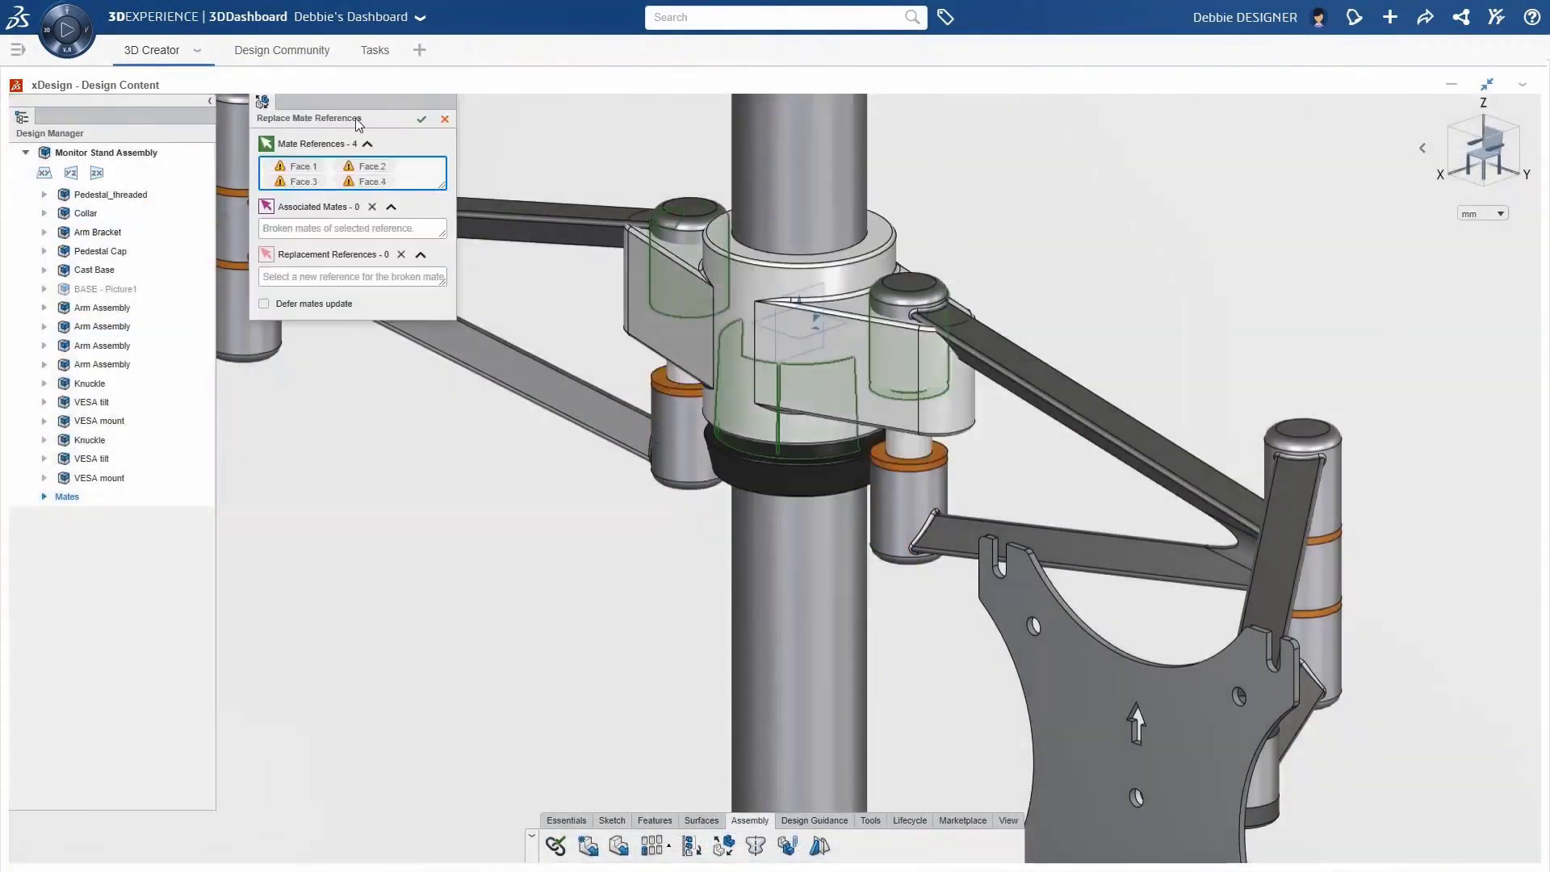
- Replace the broken mate references with the arm face, cylinder face, arm end face and top face
{"action": "left_click", "coordinate": [294, 165]}
{"action": "left_click", "coordinate": [585, 279]}
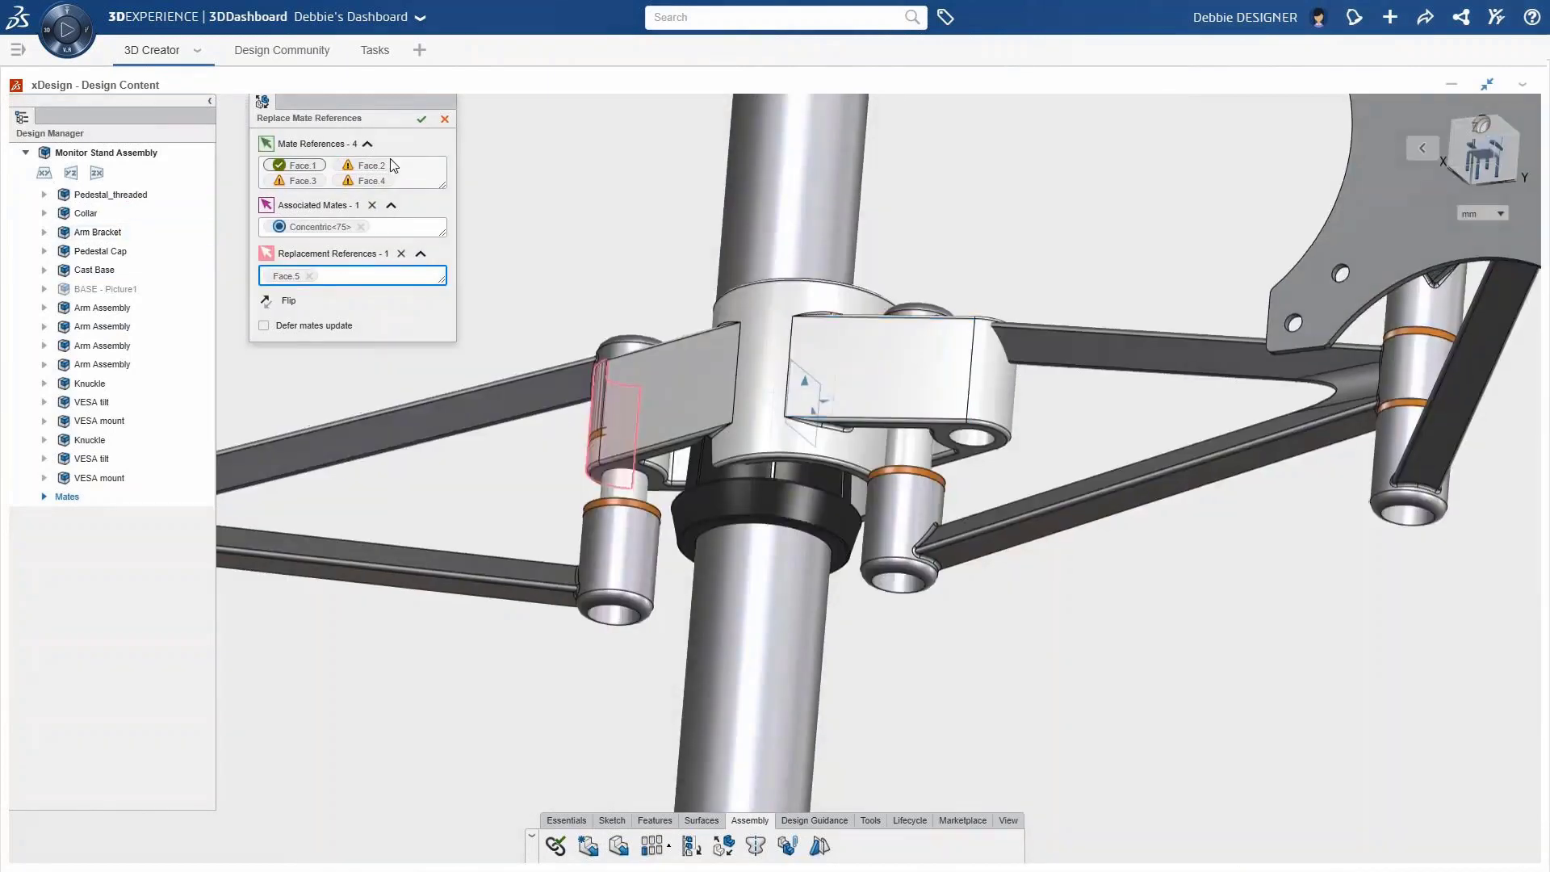
{"action": "left_click", "coordinate": [388, 166]}
{"action": "left_click", "coordinate": [858, 491]}
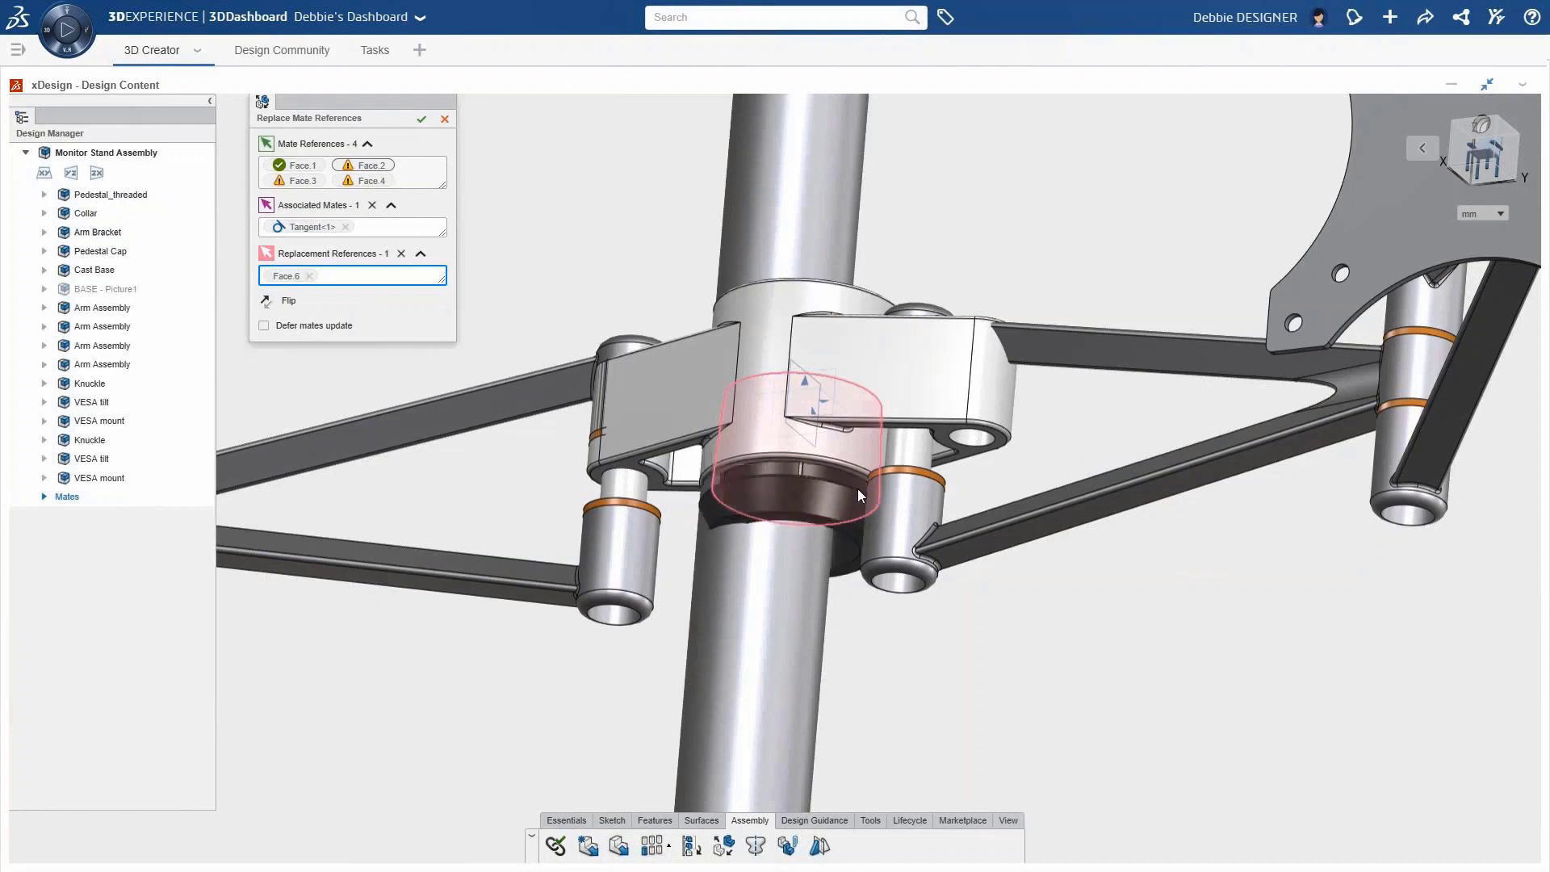
{"action": "left_click", "coordinate": [383, 183]}
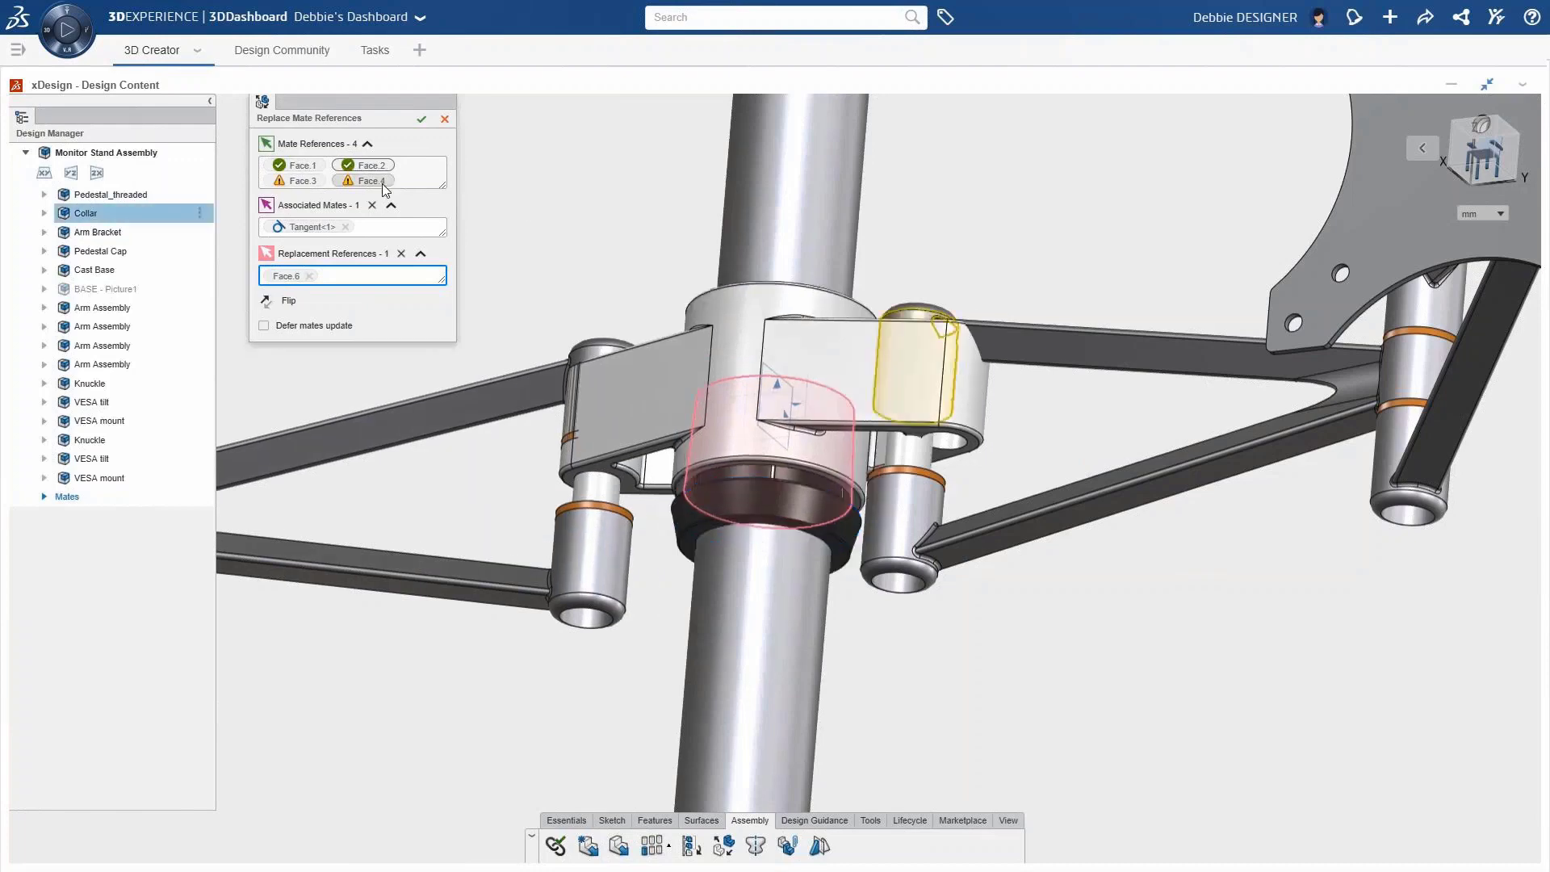
{"action": "left_click", "coordinate": [966, 379]}
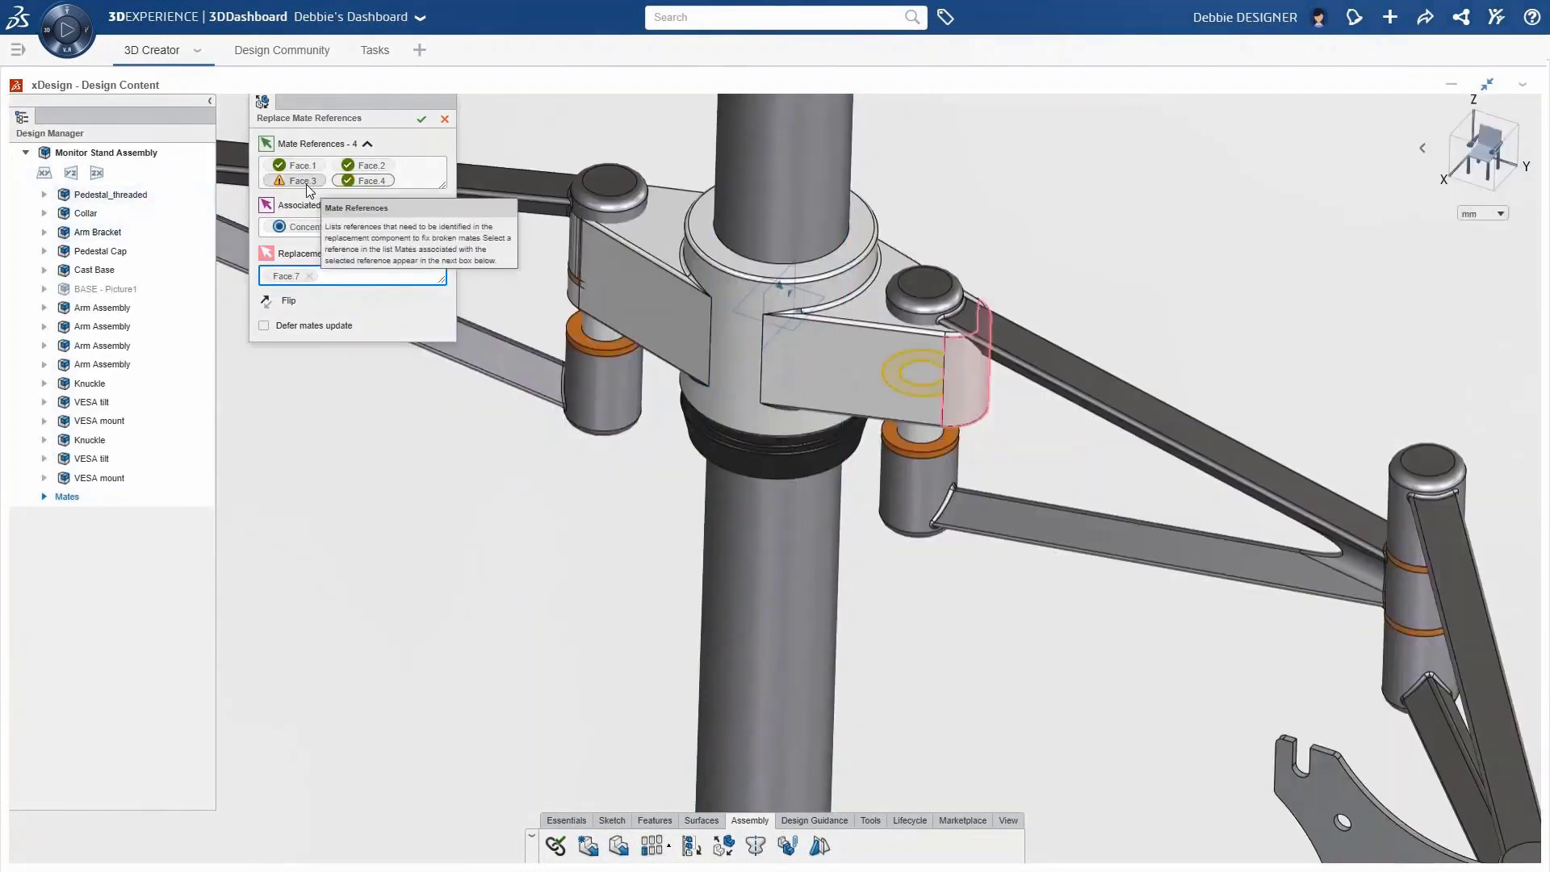
{"action": "left_click", "coordinate": [307, 184]}
{"action": "left_click", "coordinate": [868, 311]}
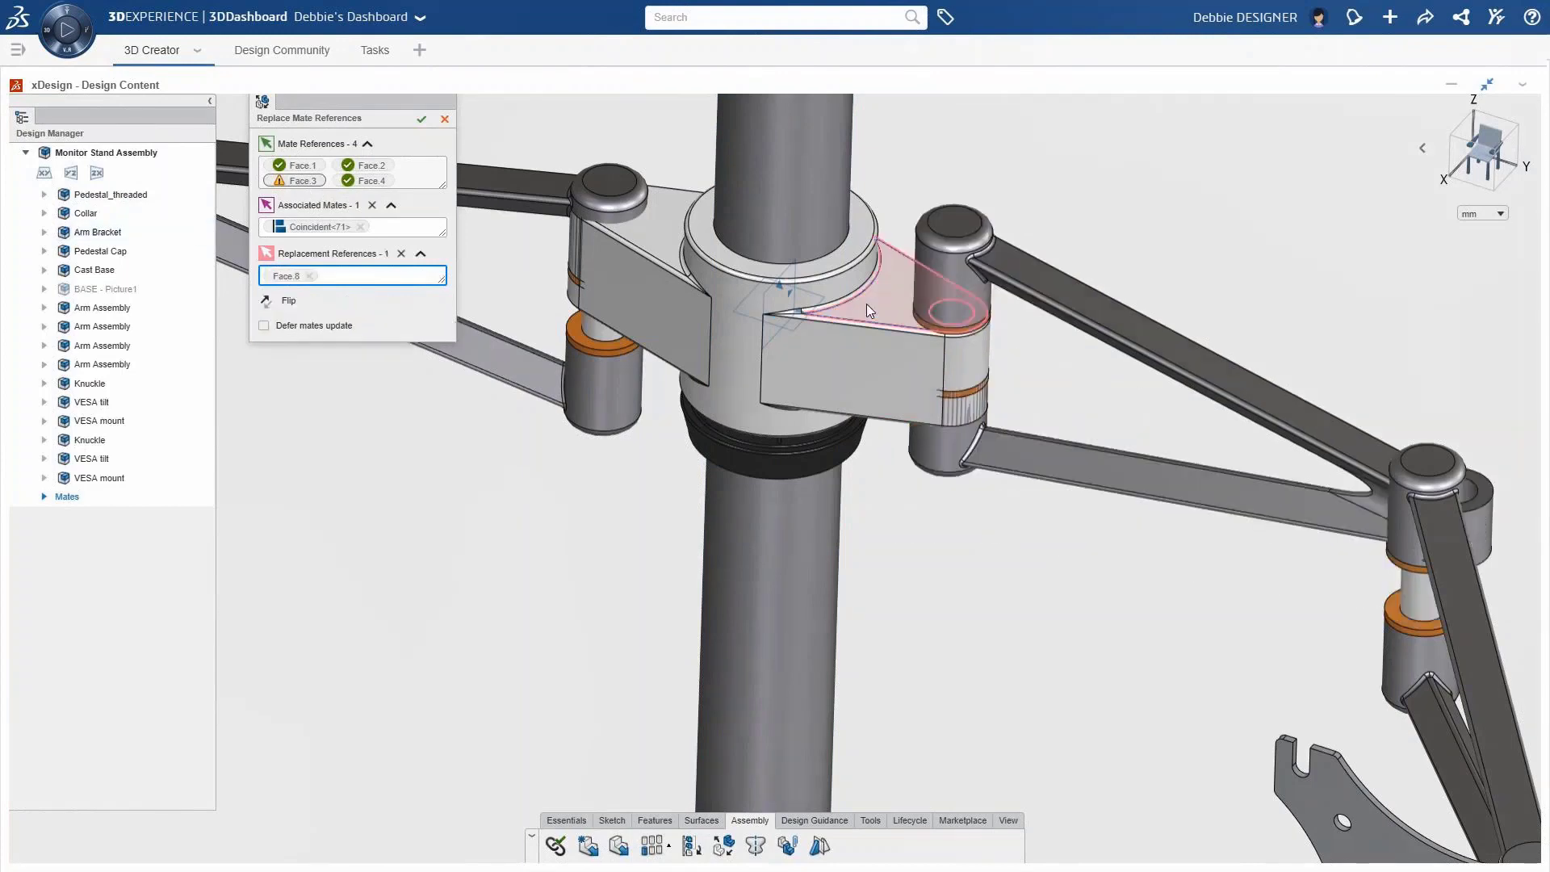
{"action": "left_click", "coordinate": [421, 118]}
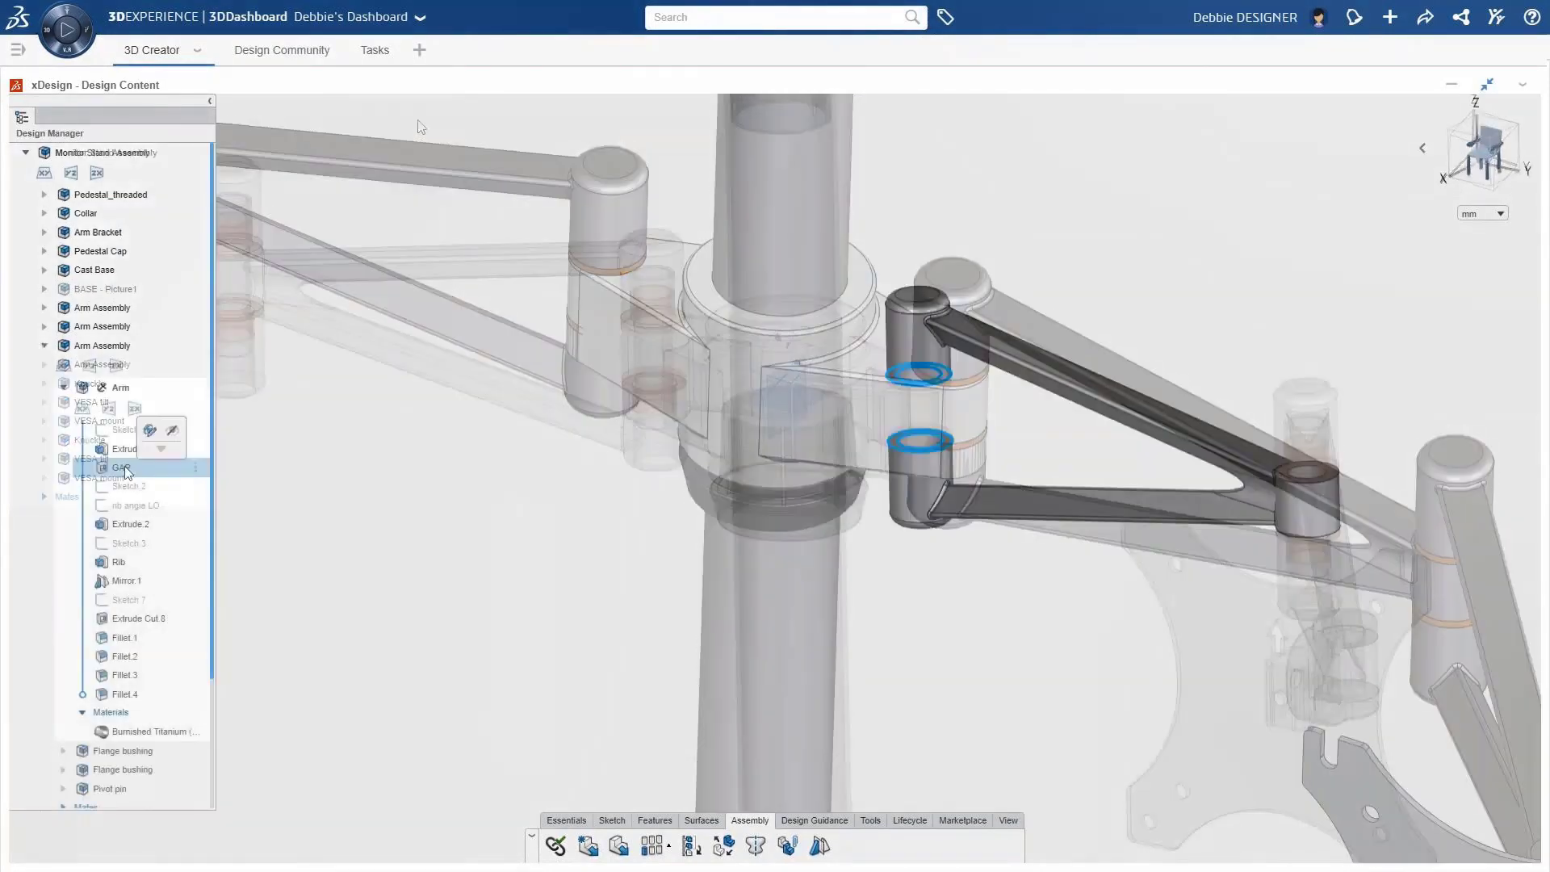
- Set the GAP cut distance to 34 mm, then drag the collar and left VESA plate
{"action": "left_click", "coordinate": [149, 431]}
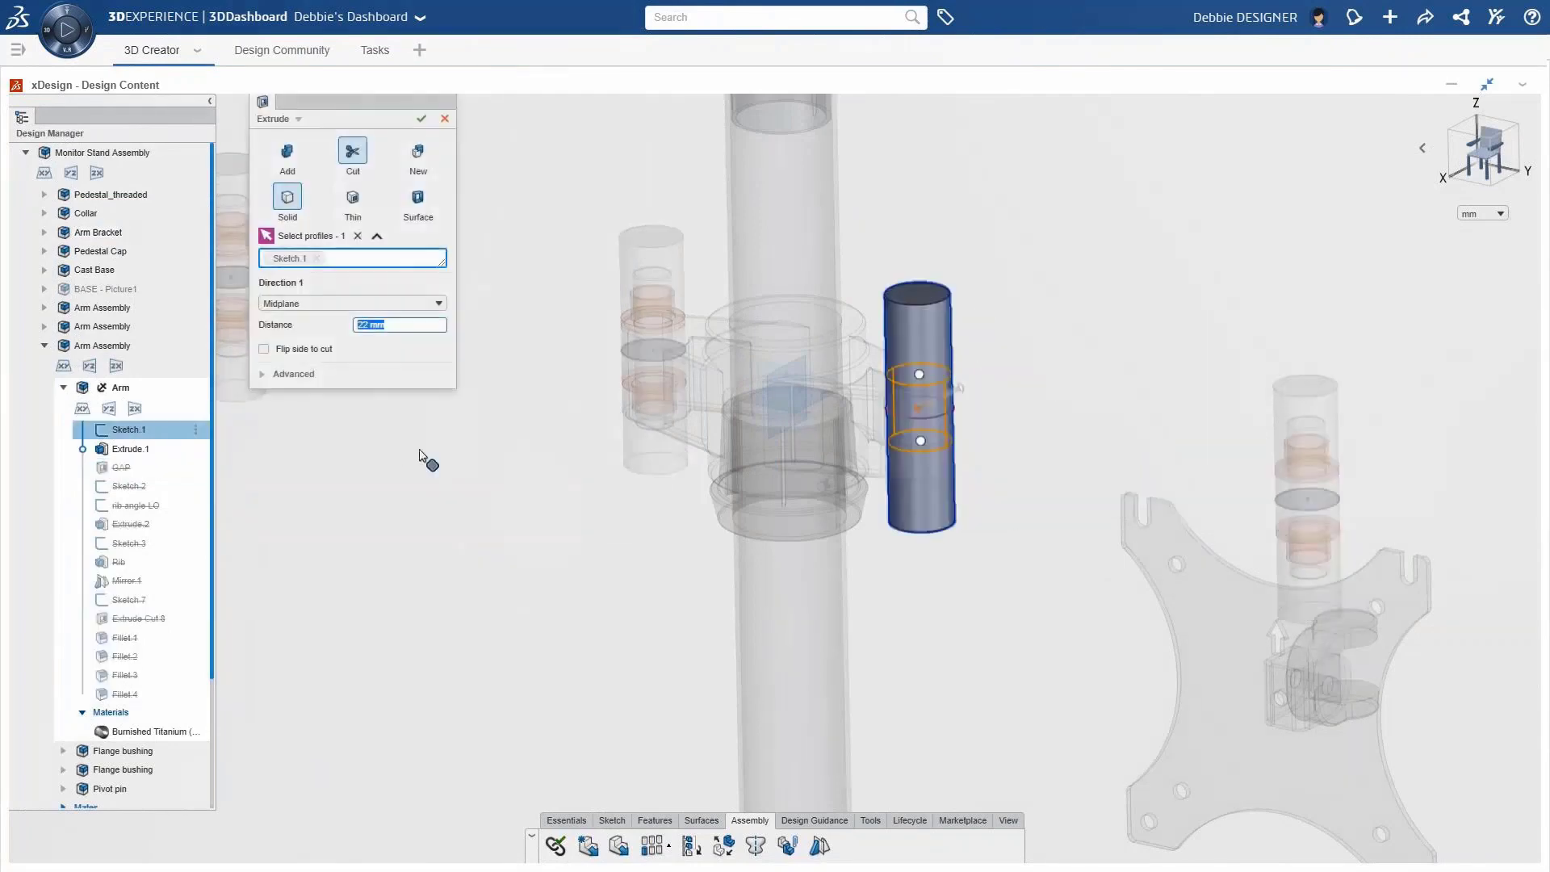
{"action": "type", "text": "34"}
{"action": "key", "text": "Return"}
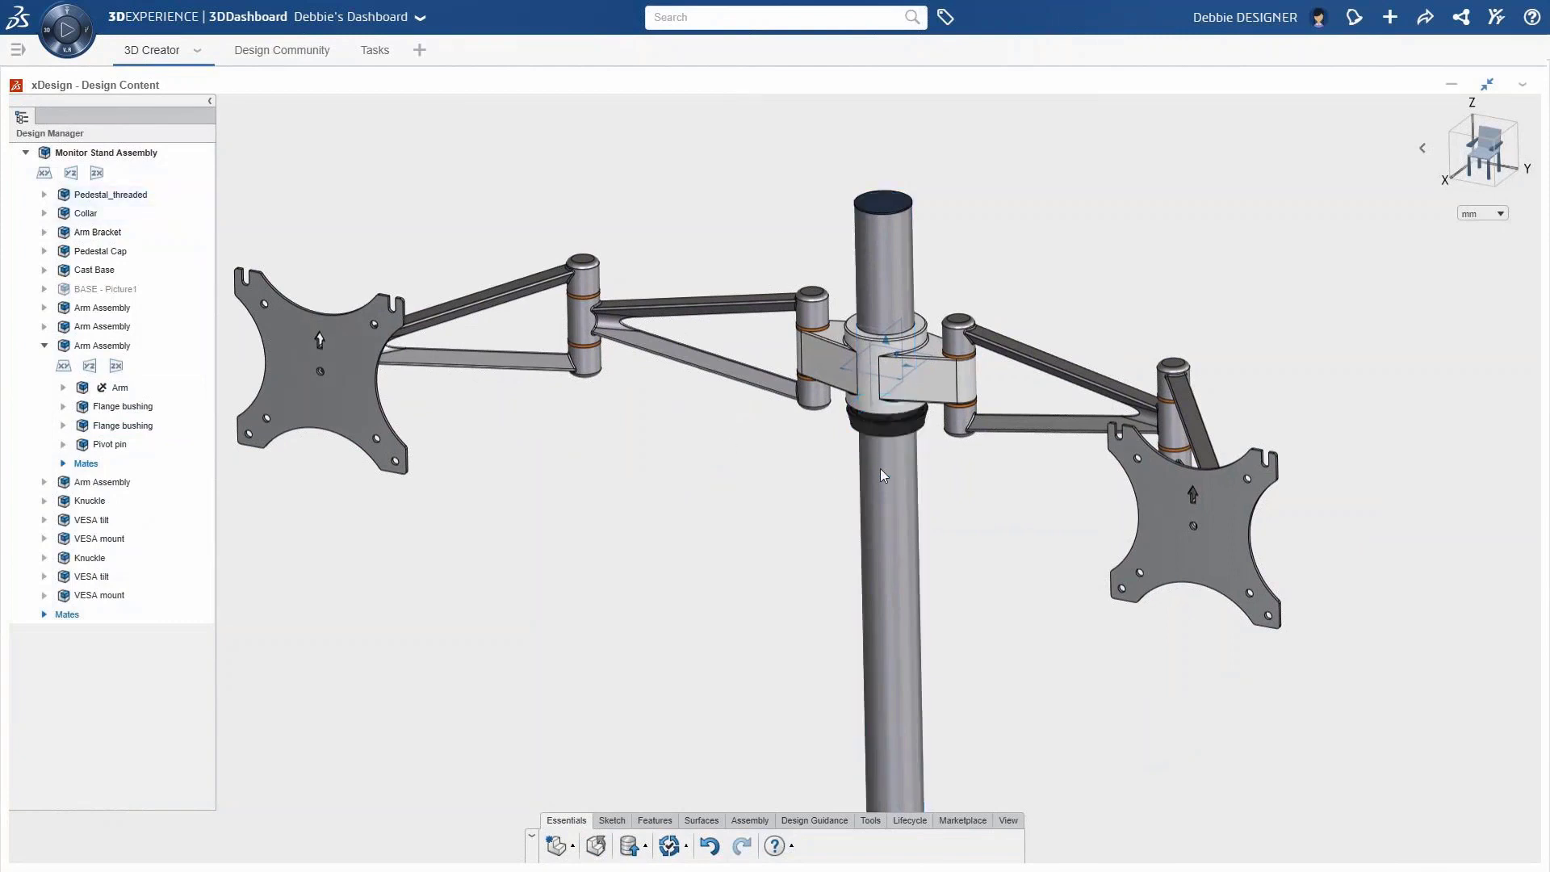
{"action": "mouse_move", "coordinate": [880, 482]}
{"action": "left_mouse_down"}
{"action": "mouse_move", "coordinate": [882, 541]}
{"action": "mouse_move", "coordinate": [878, 444]}
{"action": "mouse_move", "coordinate": [881, 499]}
{"action": "left_mouse_up"}
{"action": "left_click_drag", "start_coordinate": [345, 463], "coordinate": [453, 491]}
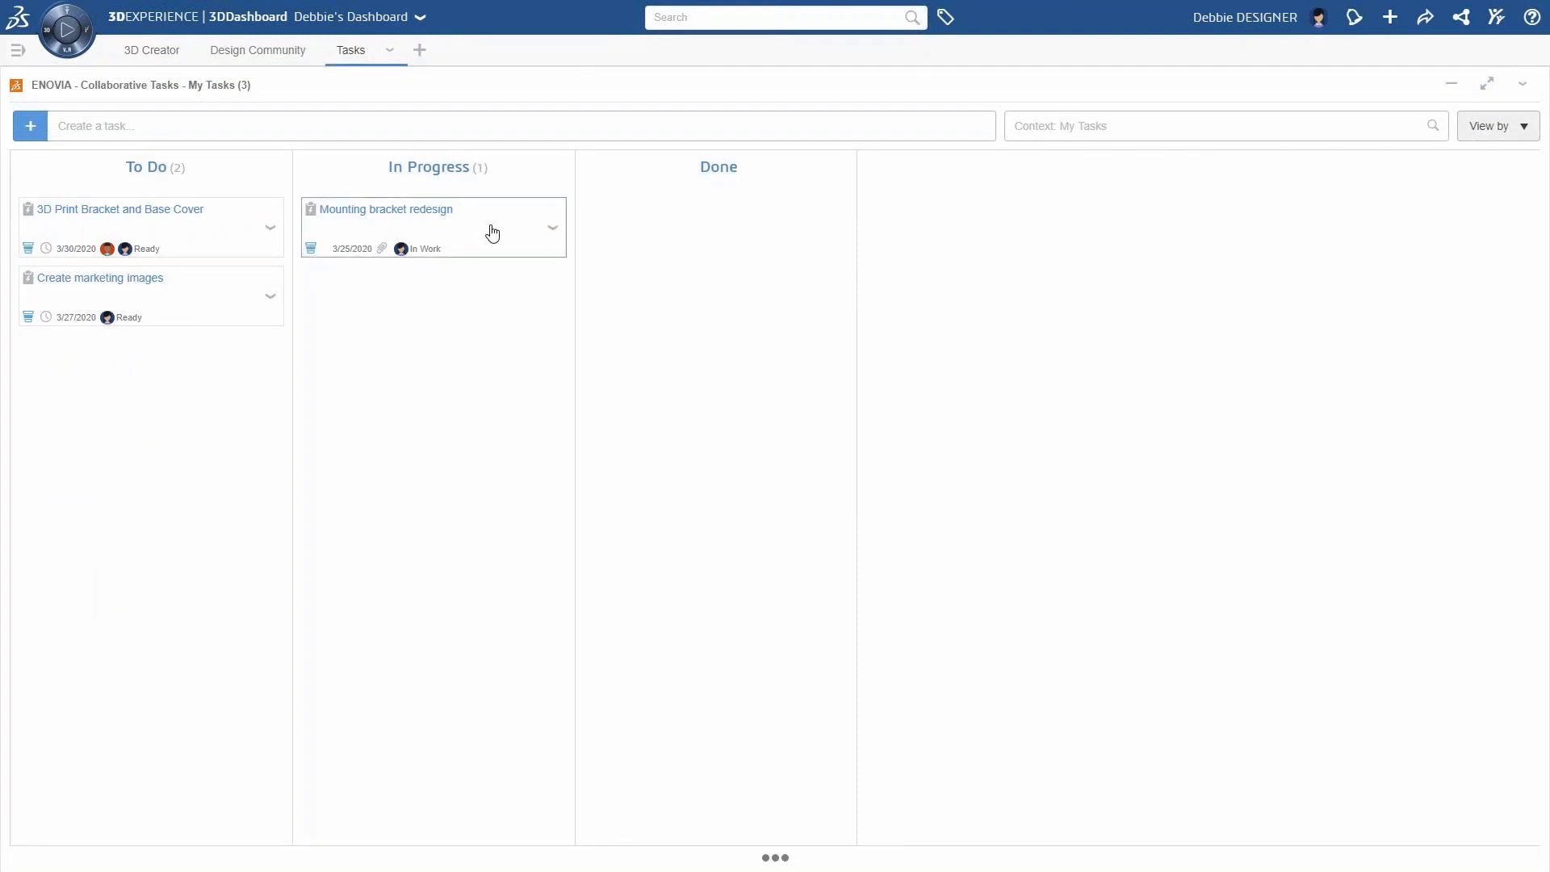
- Attach Arm Bracket as the task's deliverable, save, and move the task to Done
{"action": "left_click", "coordinate": [490, 232]}
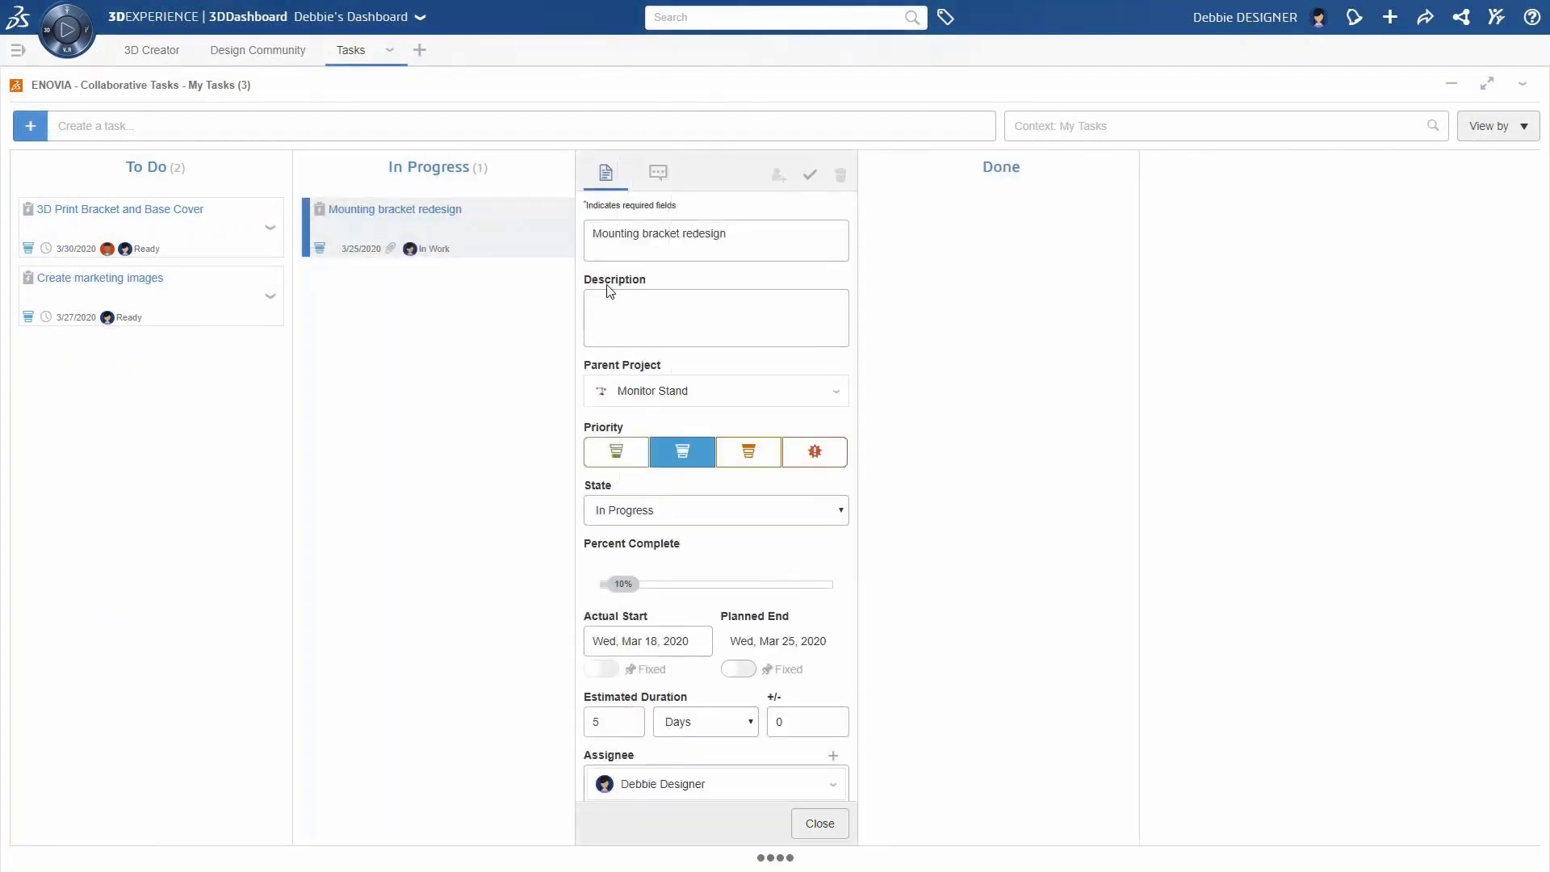
{"action": "left_click_drag", "start_coordinate": [854, 433], "coordinate": [834, 592]}
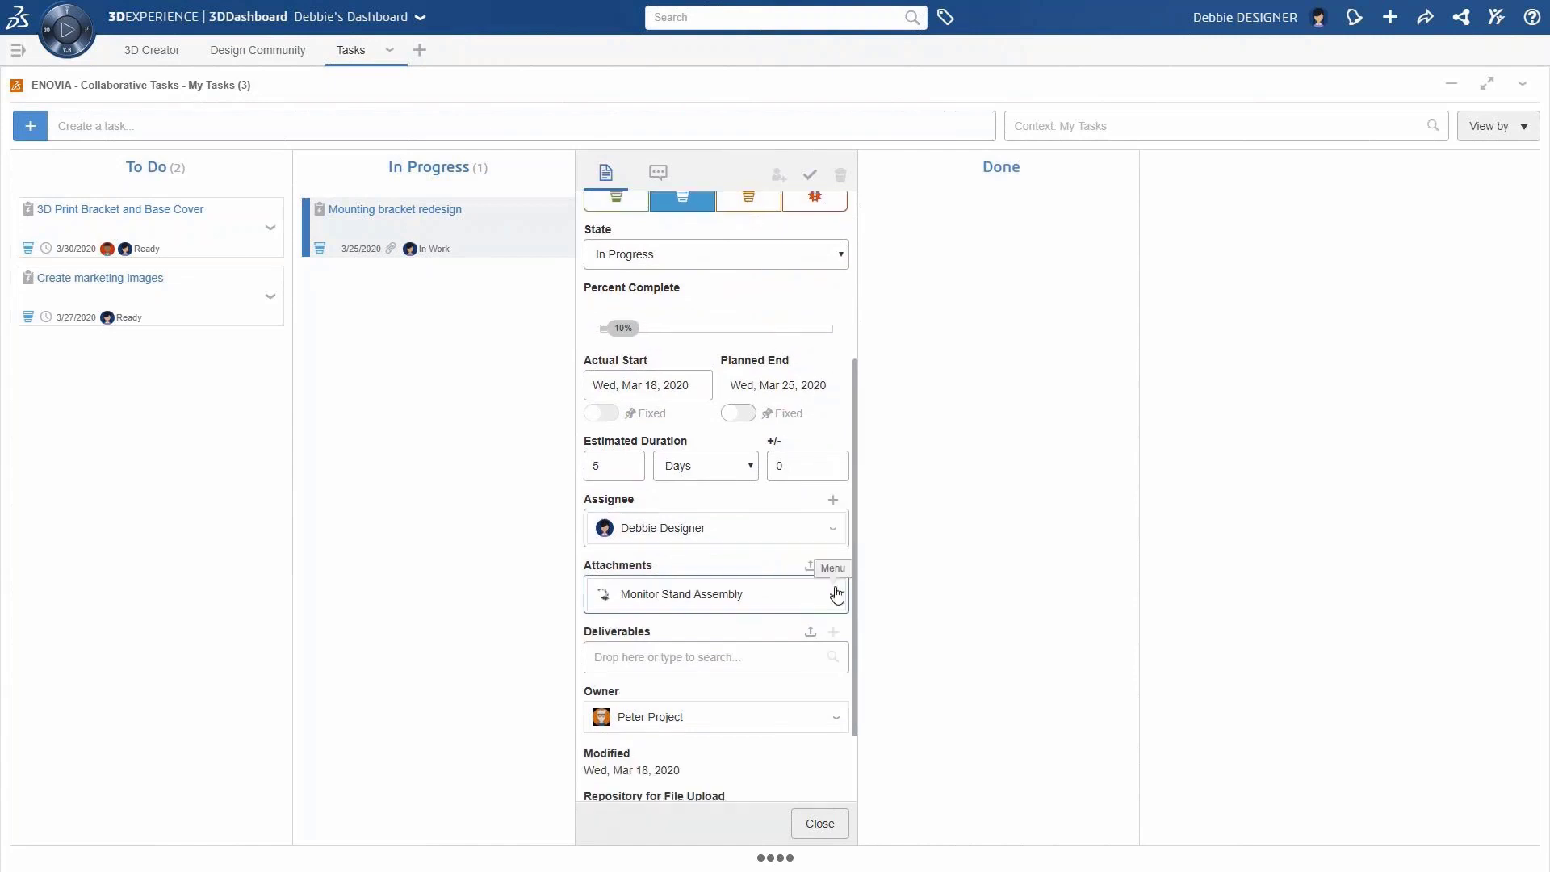
{"action": "left_click", "coordinate": [640, 656]}
{"action": "type", "text": "arm brack"}
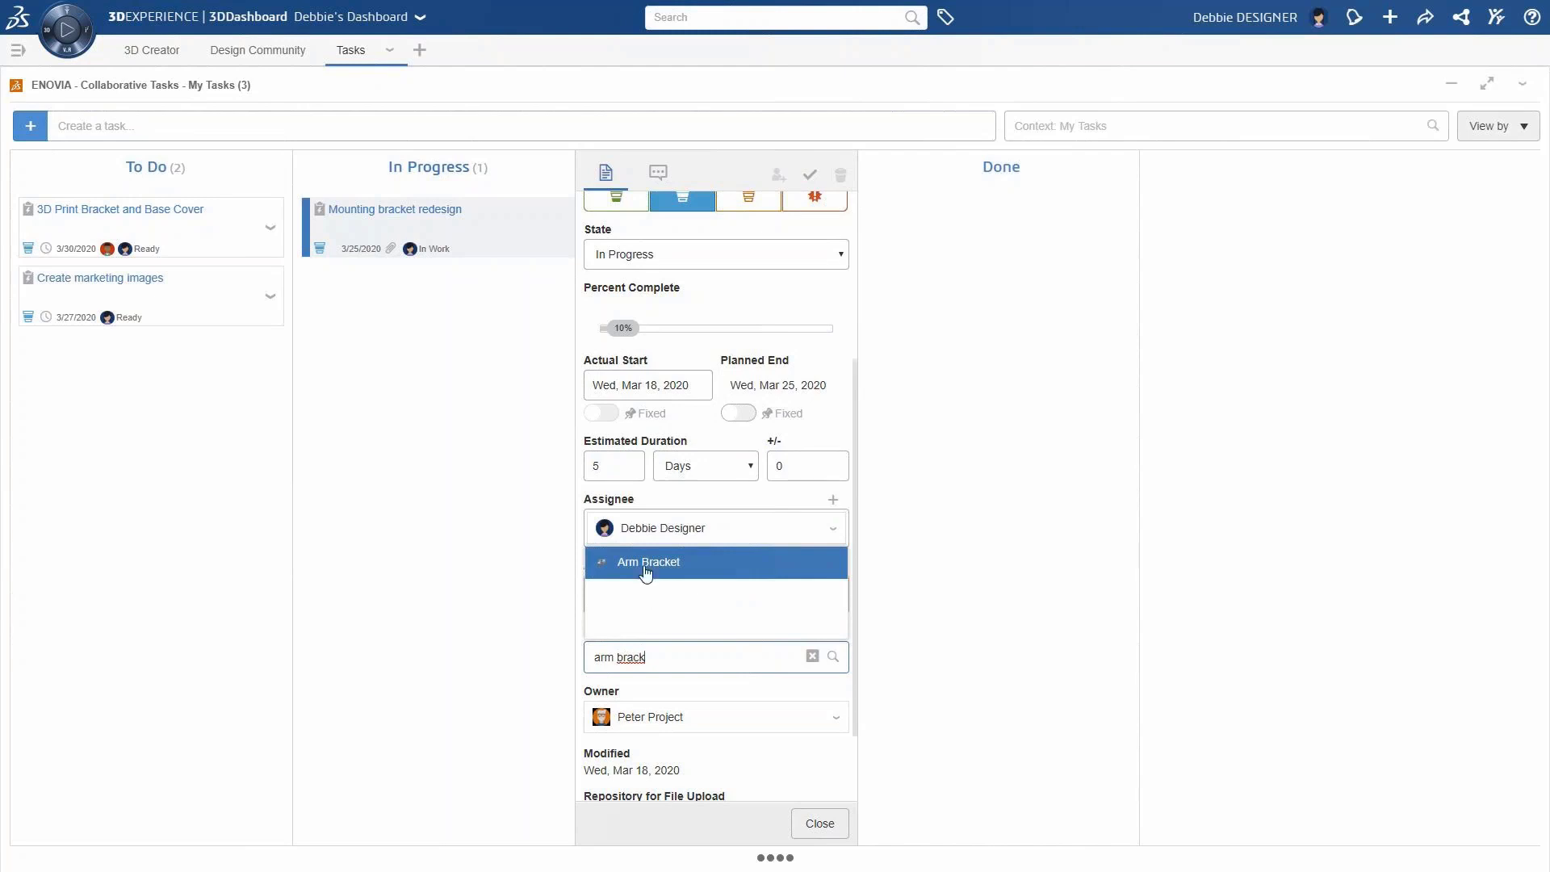
{"action": "left_click", "coordinate": [643, 565]}
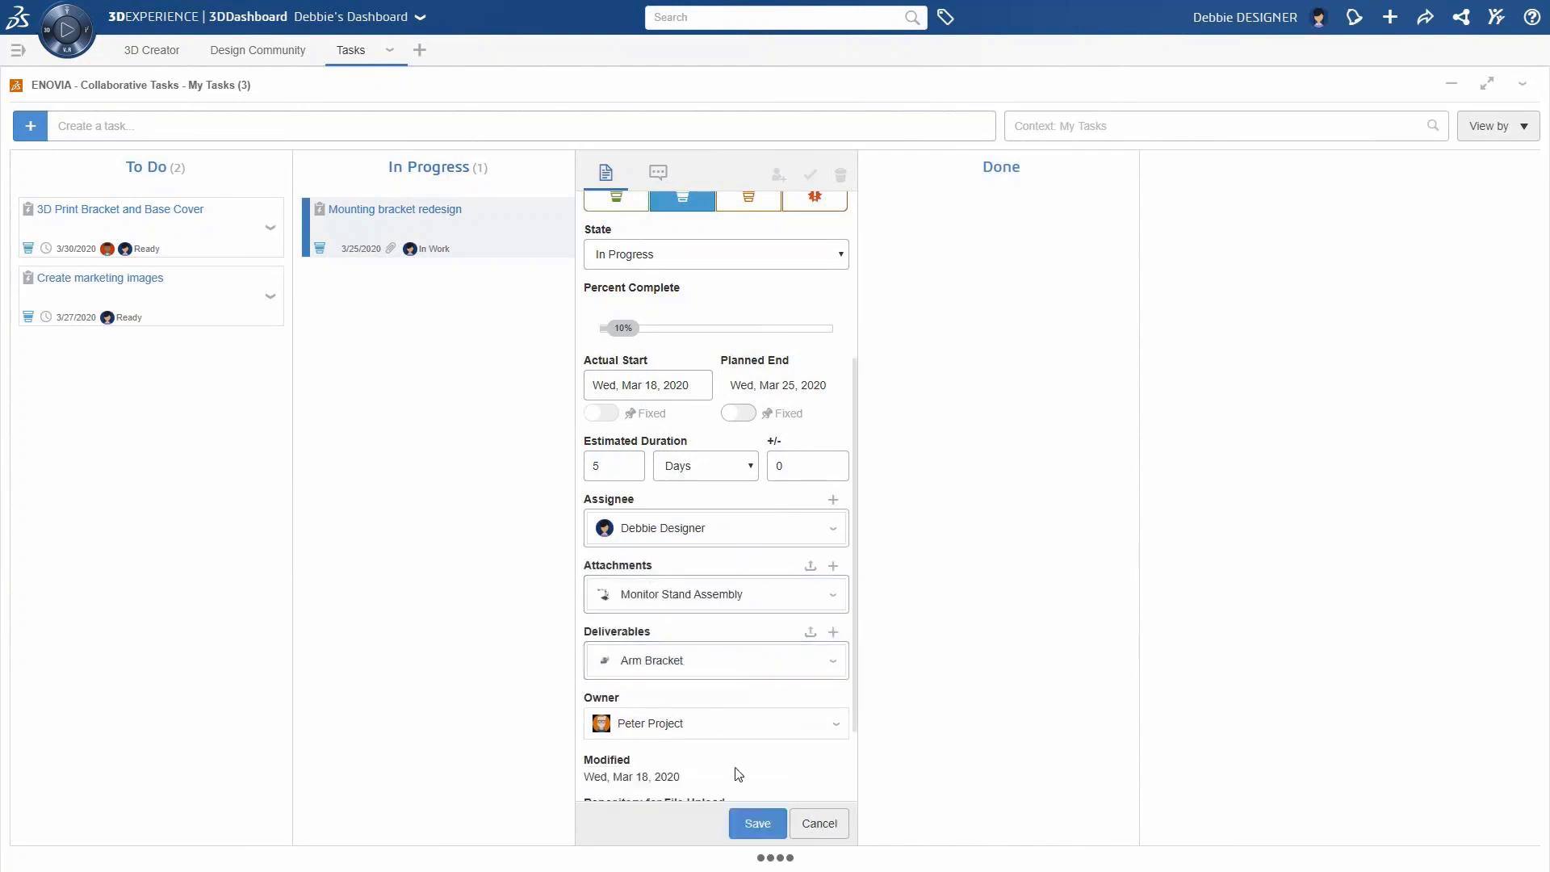
{"action": "left_click", "coordinate": [756, 824]}
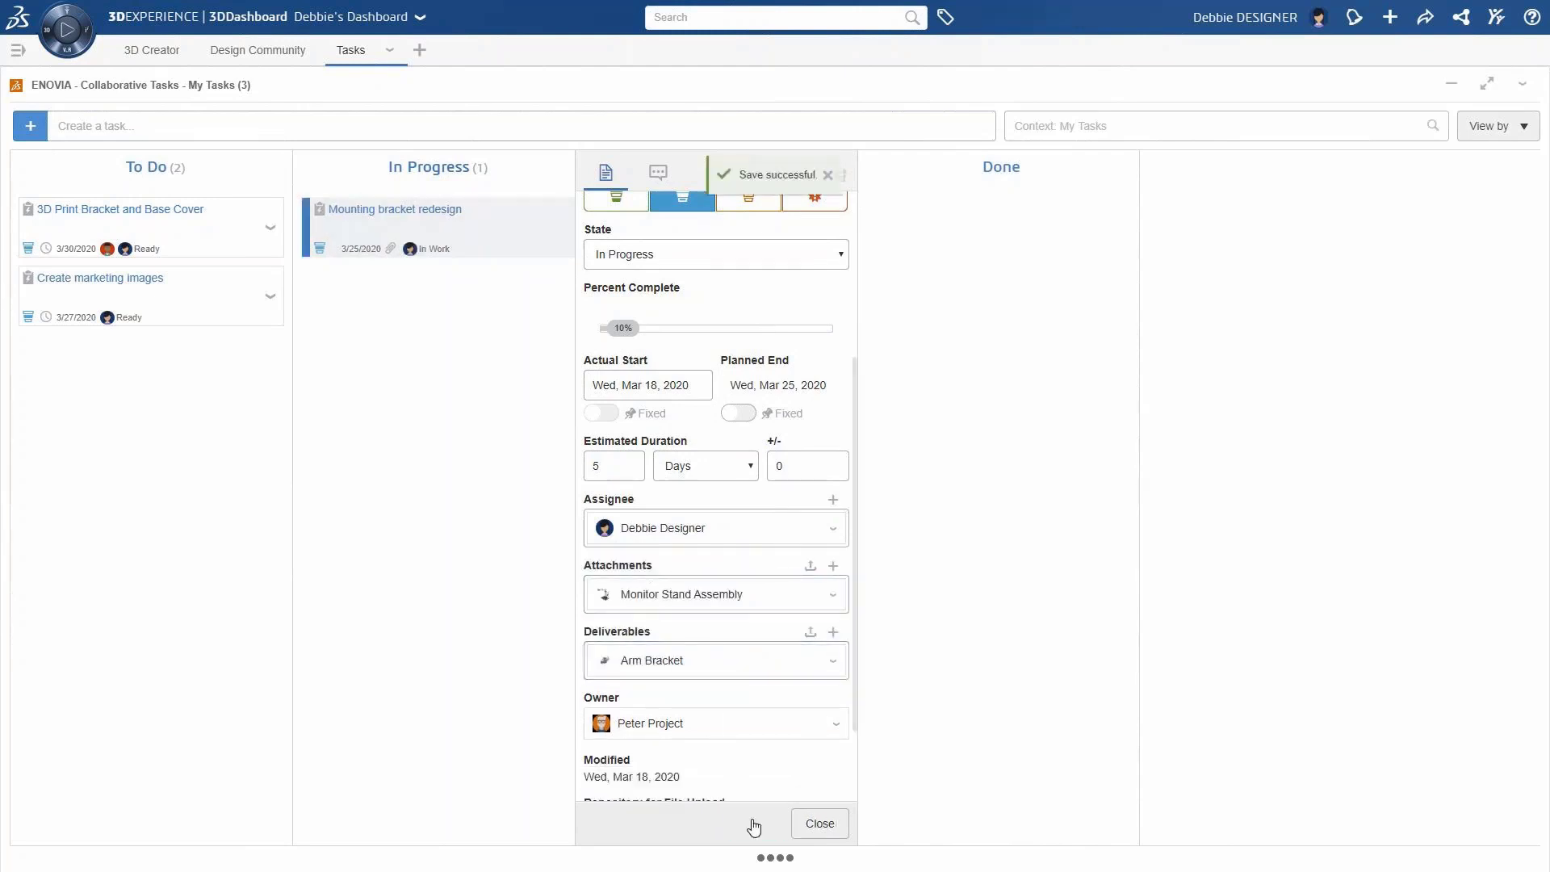
{"action": "left_click", "coordinate": [820, 823]}
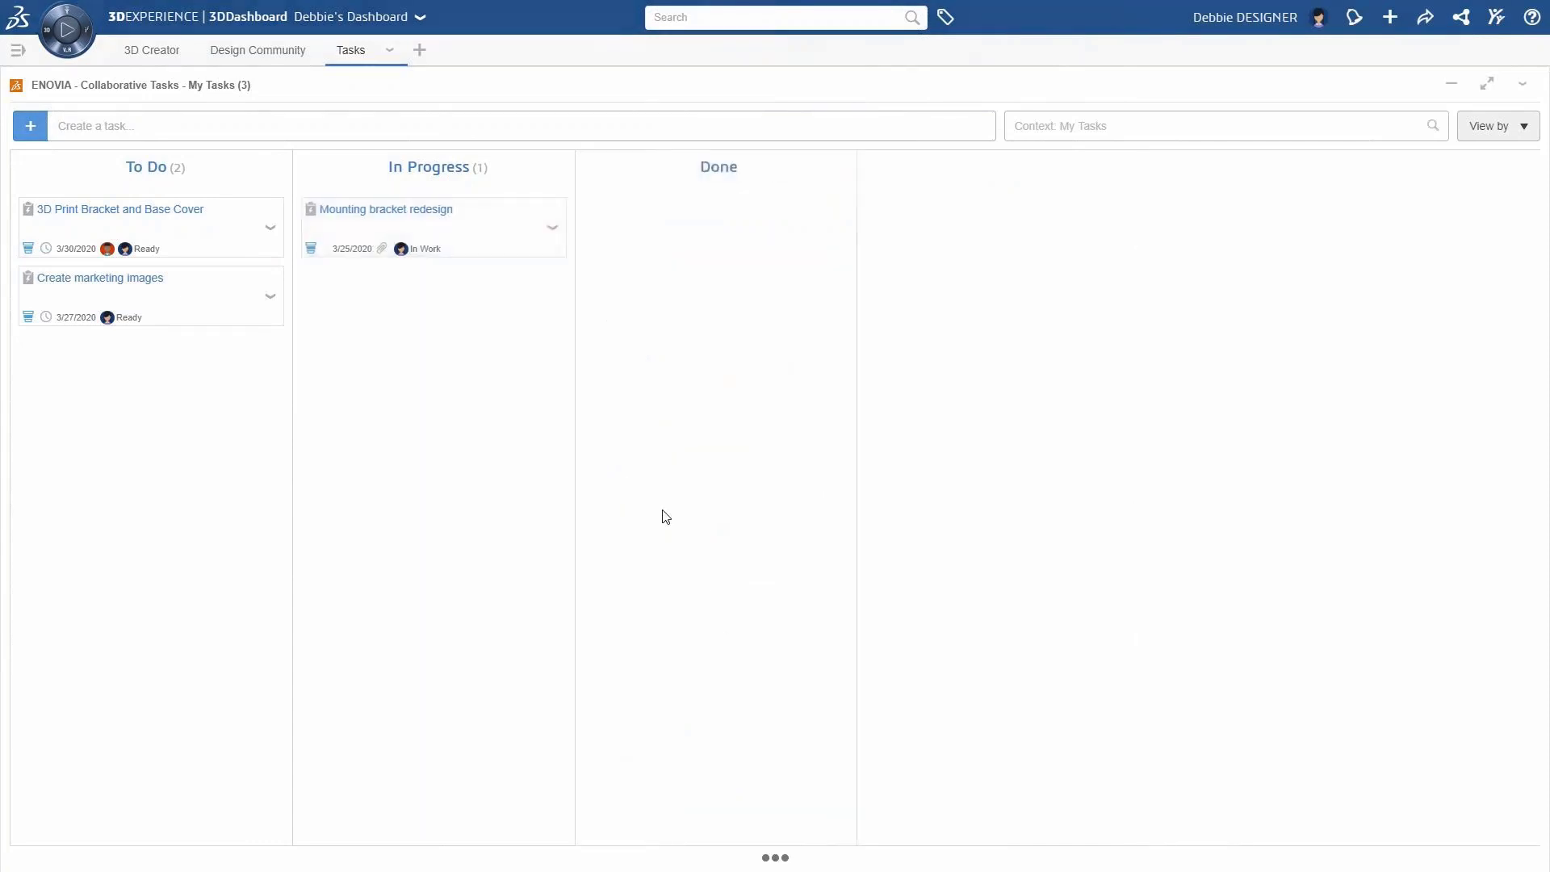
{"action": "left_click_drag", "start_coordinate": [466, 223], "coordinate": [717, 225]}
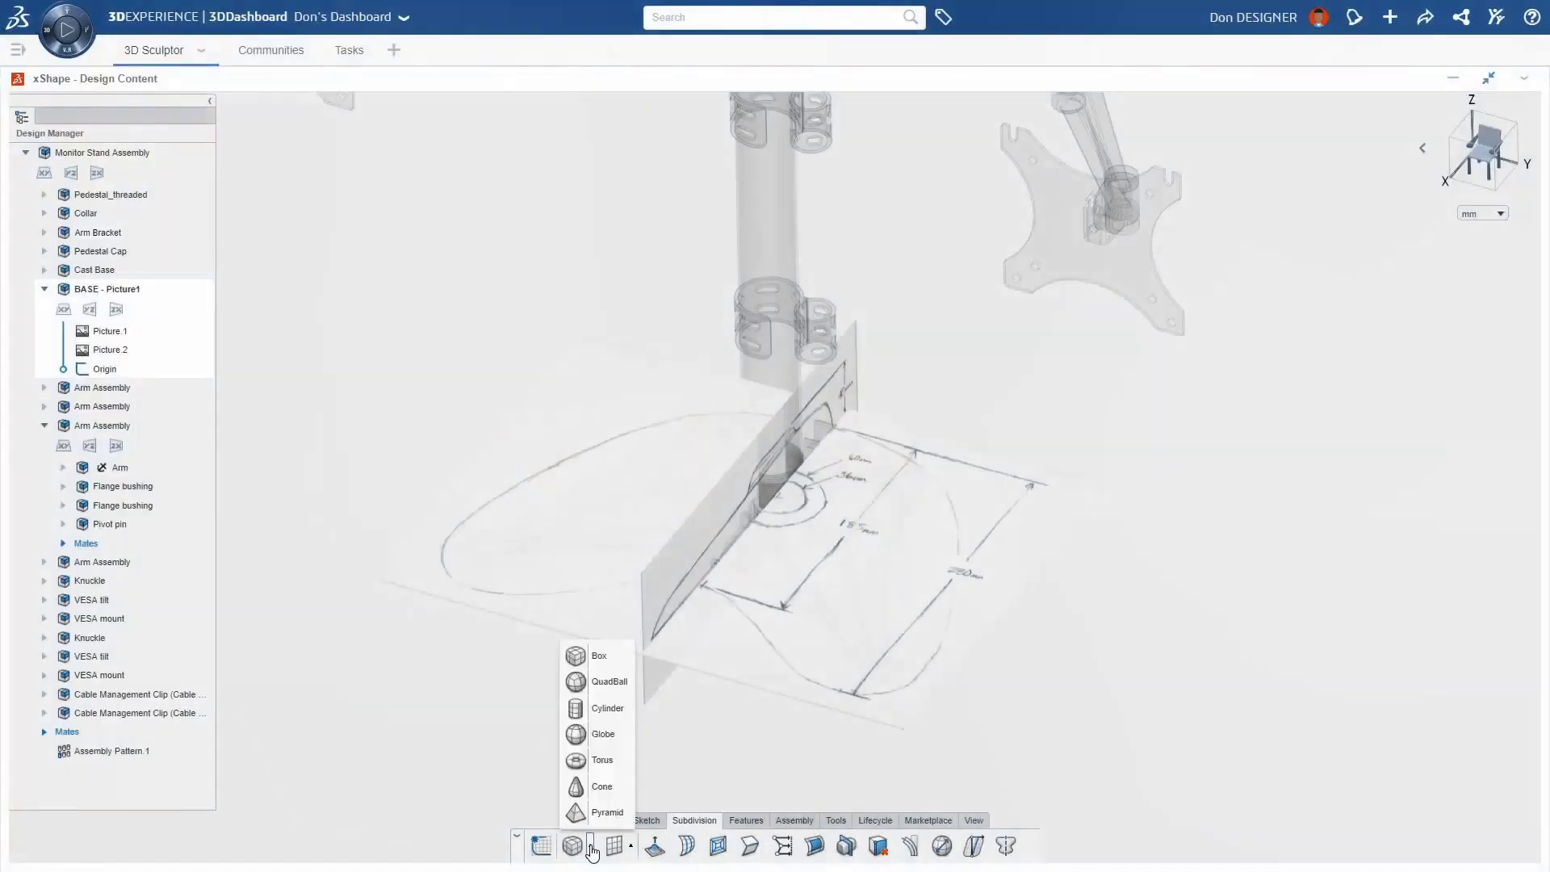
- Place a 3×3×2 box subdivision on the base sketch, flattened to ~37.65, scaled to 123, both sides stretched
{"action": "left_click", "coordinate": [599, 658]}
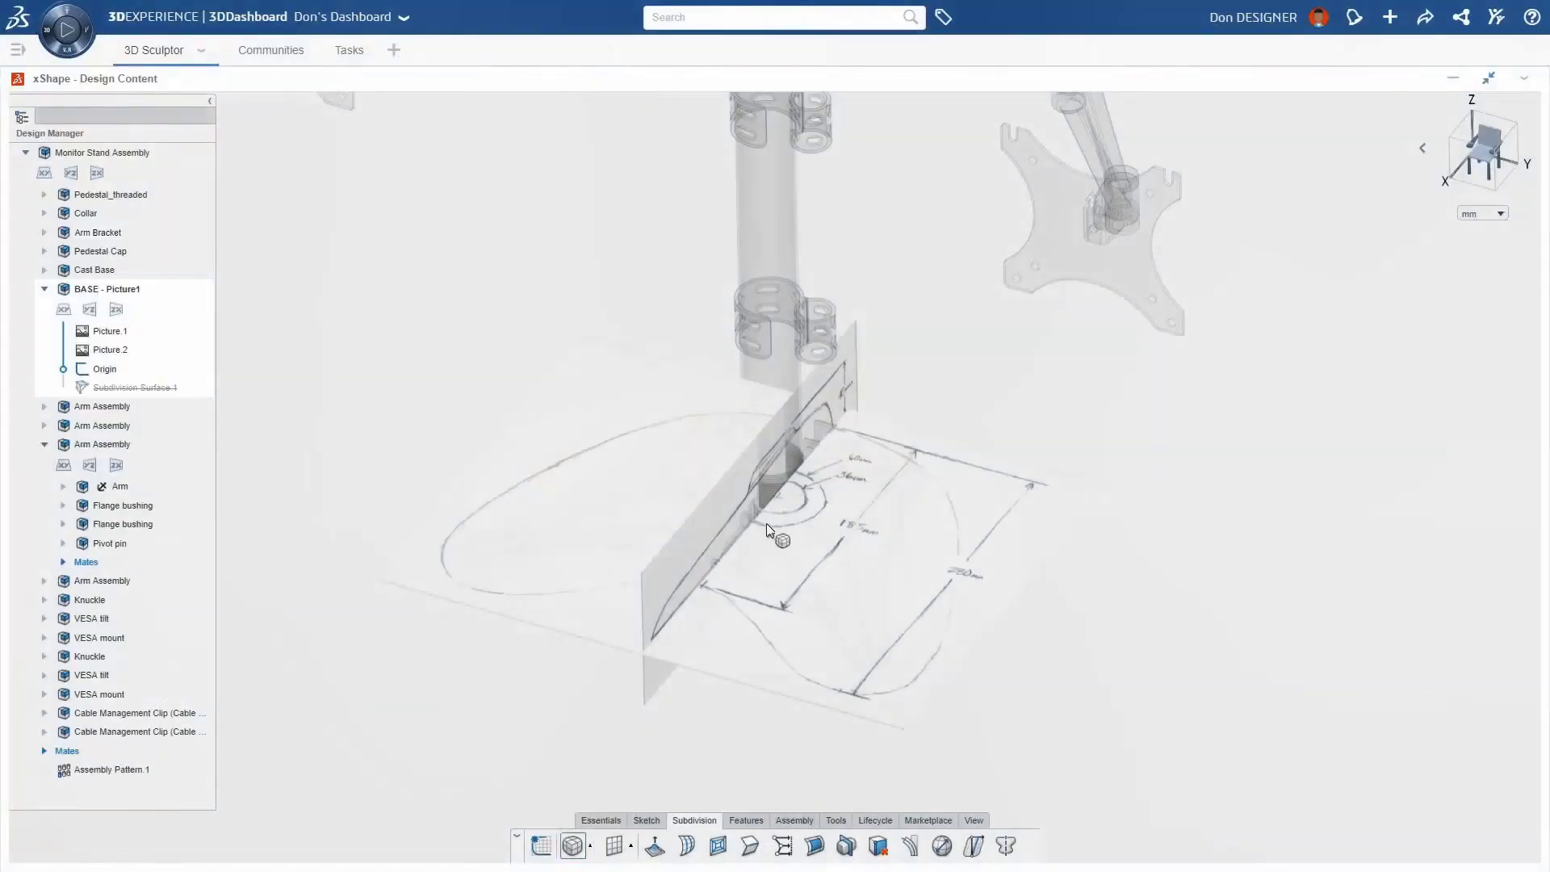
{"action": "left_click", "coordinate": [773, 499]}
{"action": "left_click", "coordinate": [868, 611]}
{"action": "left_click_drag", "start_coordinate": [785, 337], "coordinate": [765, 435]}
{"action": "middle_click_drag", "start_coordinate": [759, 457], "coordinate": [614, 380]}
{"action": "left_click_drag", "start_coordinate": [310, 215], "coordinate": [318, 215]}
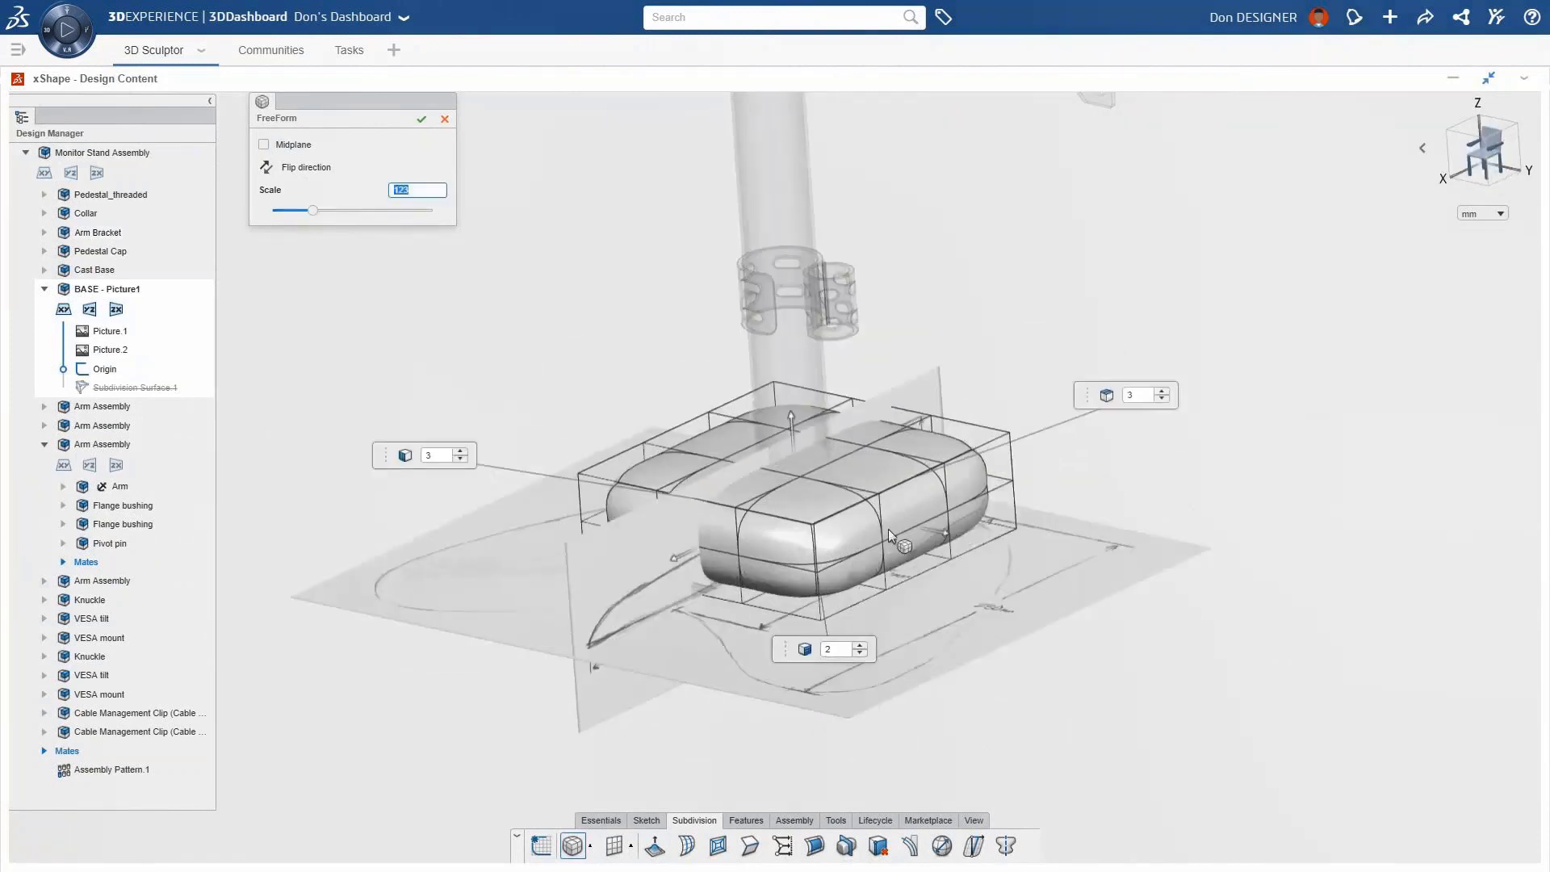
{"action": "left_click_drag", "start_coordinate": [961, 546], "coordinate": [986, 539]}
{"action": "left_click_drag", "start_coordinate": [675, 559], "coordinate": [650, 565]}
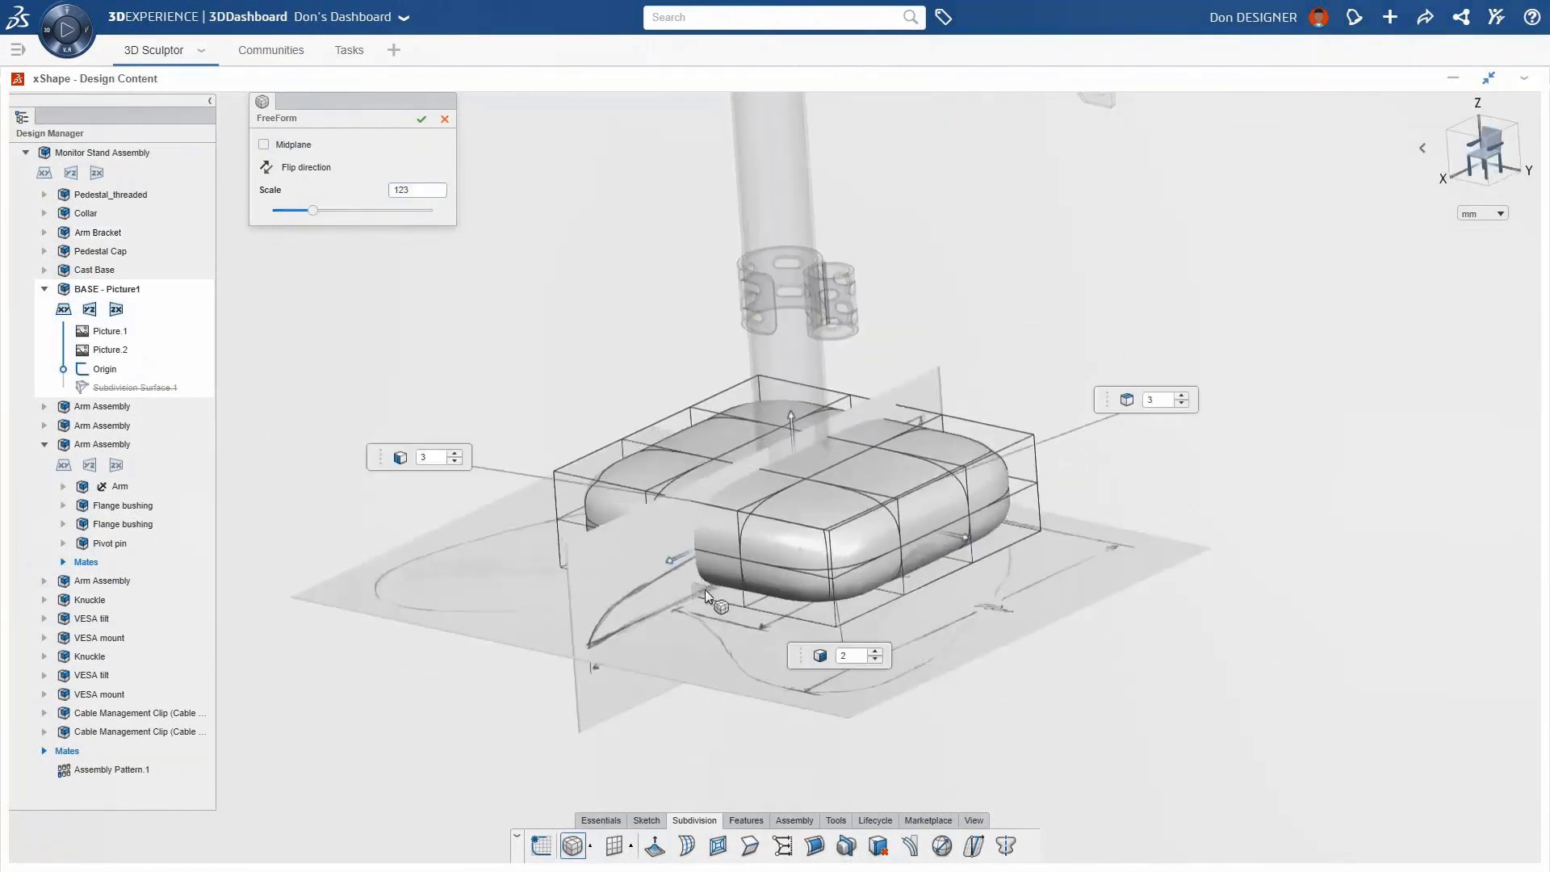
- Accept the box and, from top view, pull the lower-right and bottom-centre cage points onto the outline
{"action": "left_click", "coordinate": [603, 303]}
{"action": "key", "text": "ctrl+1"}
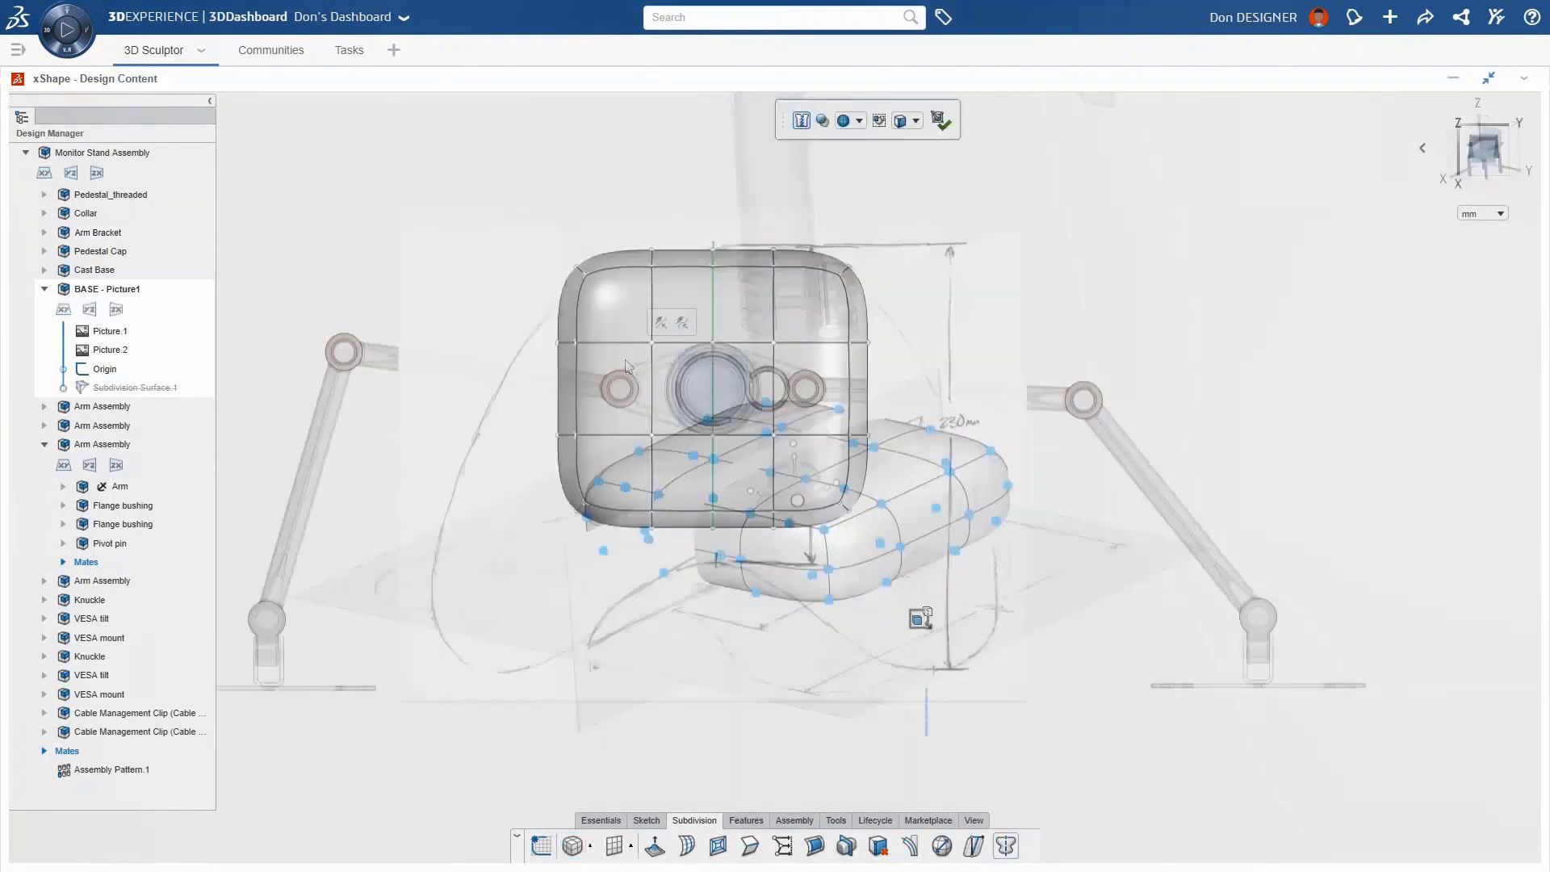
{"action": "left_click_drag", "start_coordinate": [929, 734], "coordinate": [748, 414]}
{"action": "left_click_drag", "start_coordinate": [811, 514], "coordinate": [923, 652]}
{"action": "left_click", "coordinate": [725, 575]}
{"action": "mouse_move", "coordinate": [729, 581]}
{"action": "left_mouse_down"}
{"action": "mouse_move", "coordinate": [729, 549]}
{"action": "mouse_move", "coordinate": [729, 576]}
{"action": "left_mouse_up"}
- Widen the cage's right side and pull the upper-right point down to round the shape
{"action": "left_click", "coordinate": [861, 640]}
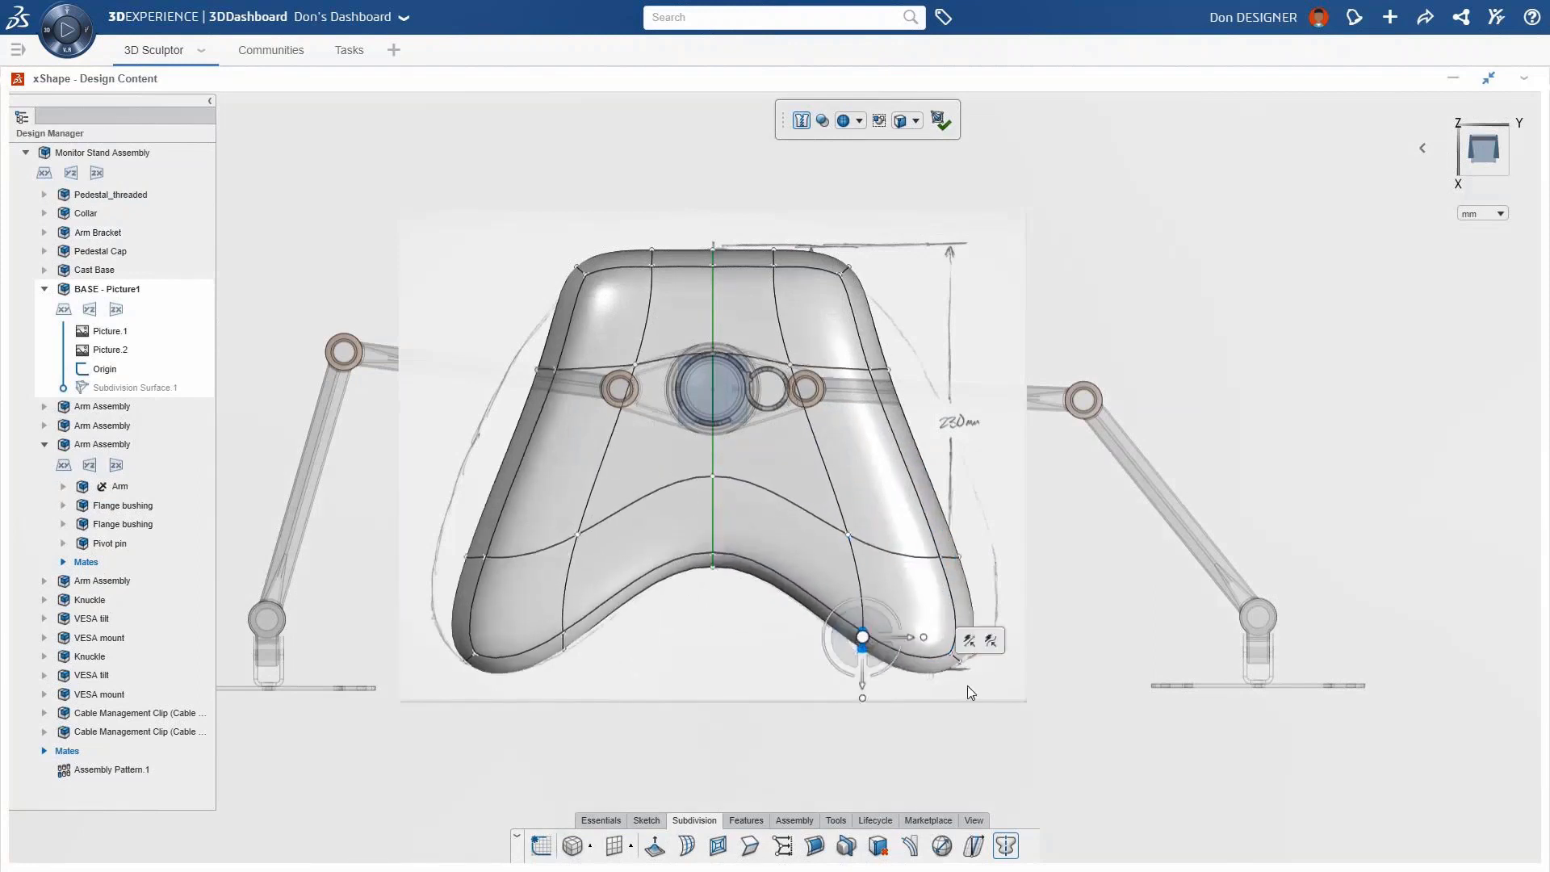
{"action": "left_click_drag", "start_coordinate": [1059, 504], "coordinate": [896, 597]}
{"action": "left_click_drag", "start_coordinate": [969, 559], "coordinate": [976, 549]}
{"action": "left_click", "coordinate": [891, 370]}
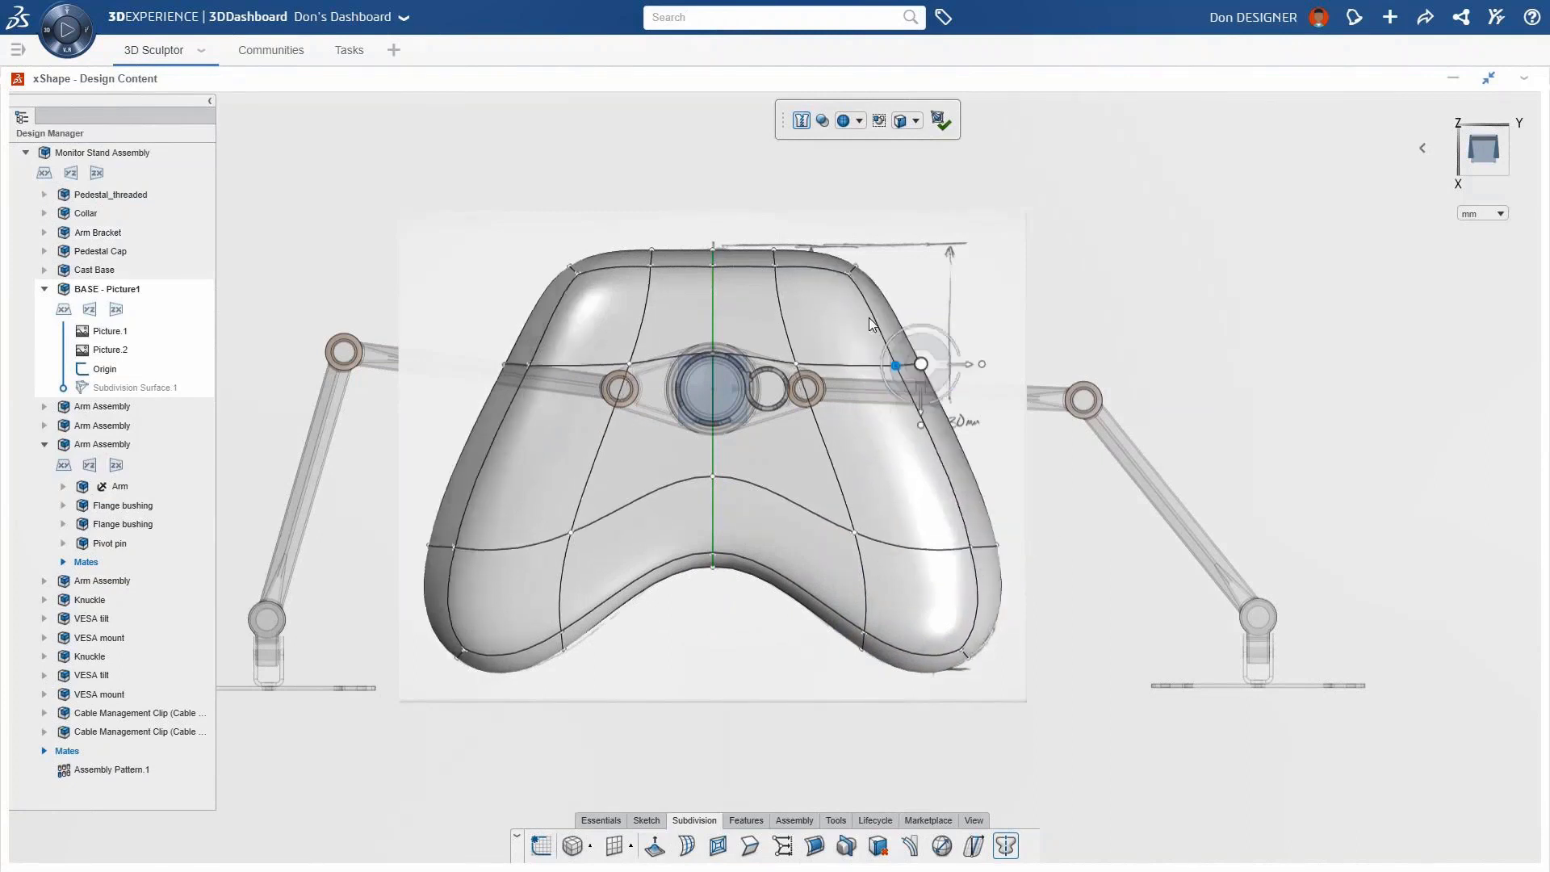
{"action": "middle_click_drag", "start_coordinate": [882, 220], "coordinate": [882, 266]}
{"action": "left_click", "coordinate": [943, 250]}
{"action": "left_click", "coordinate": [851, 318]}
{"action": "left_click_drag", "start_coordinate": [852, 322], "coordinate": [839, 376]}
- In front view, lower the cage's top edge loop to match the side profile
{"action": "key", "text": "ctrl+Up"}
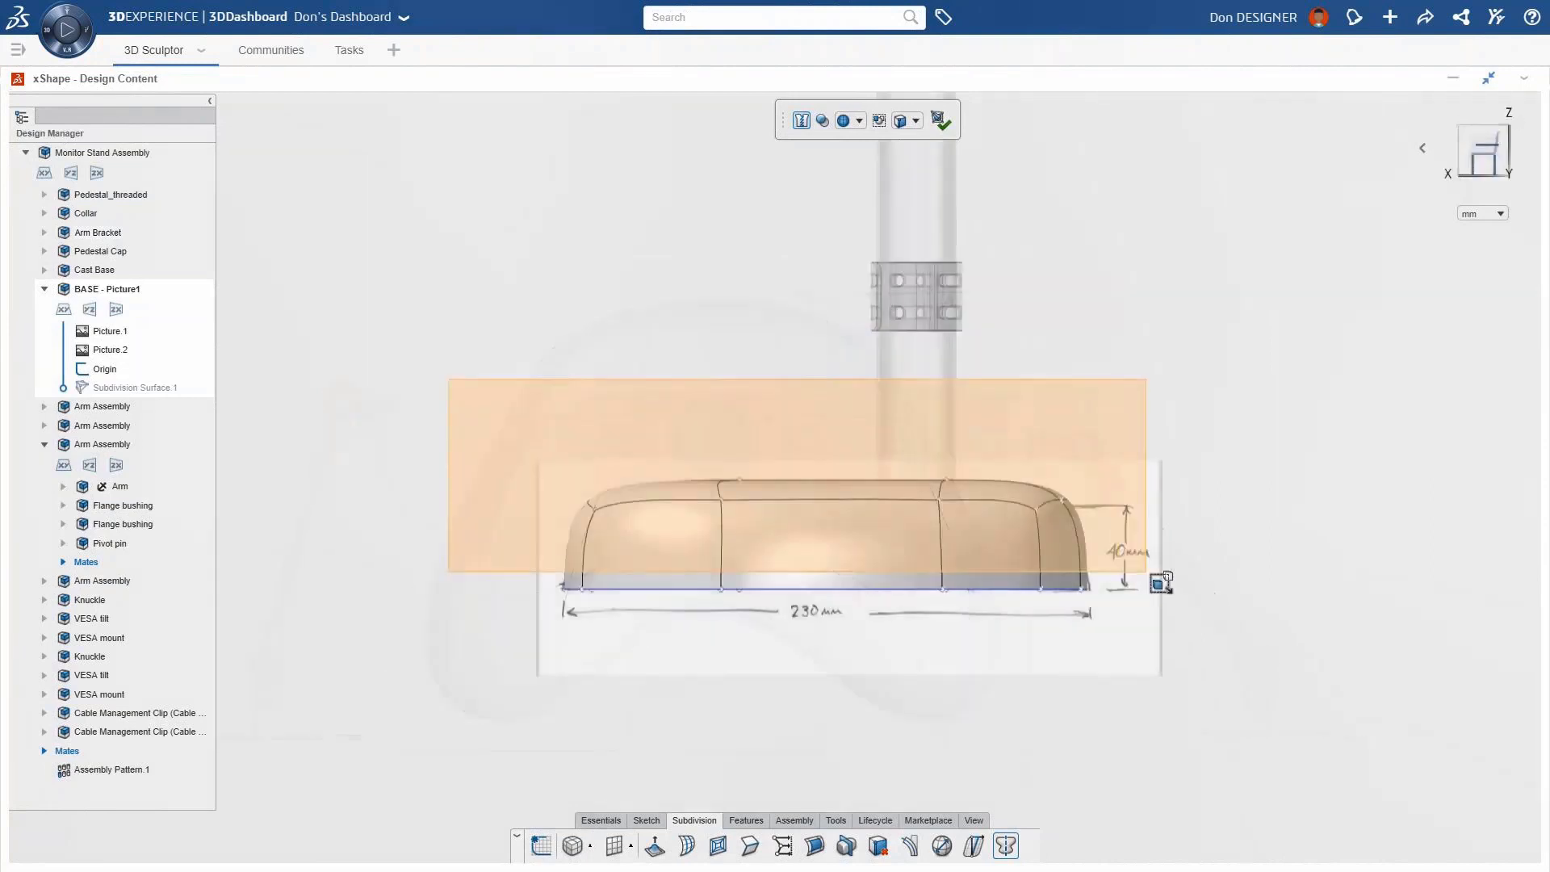
{"action": "double_click", "coordinate": [832, 481]}
{"action": "left_click_drag", "start_coordinate": [859, 525], "coordinate": [879, 564]}
- Place a Line Align guide across the base top and tilt it to the sloping edge
{"action": "left_click", "coordinate": [912, 527]}
{"action": "left_click_drag", "start_coordinate": [553, 537], "coordinate": [560, 565]}
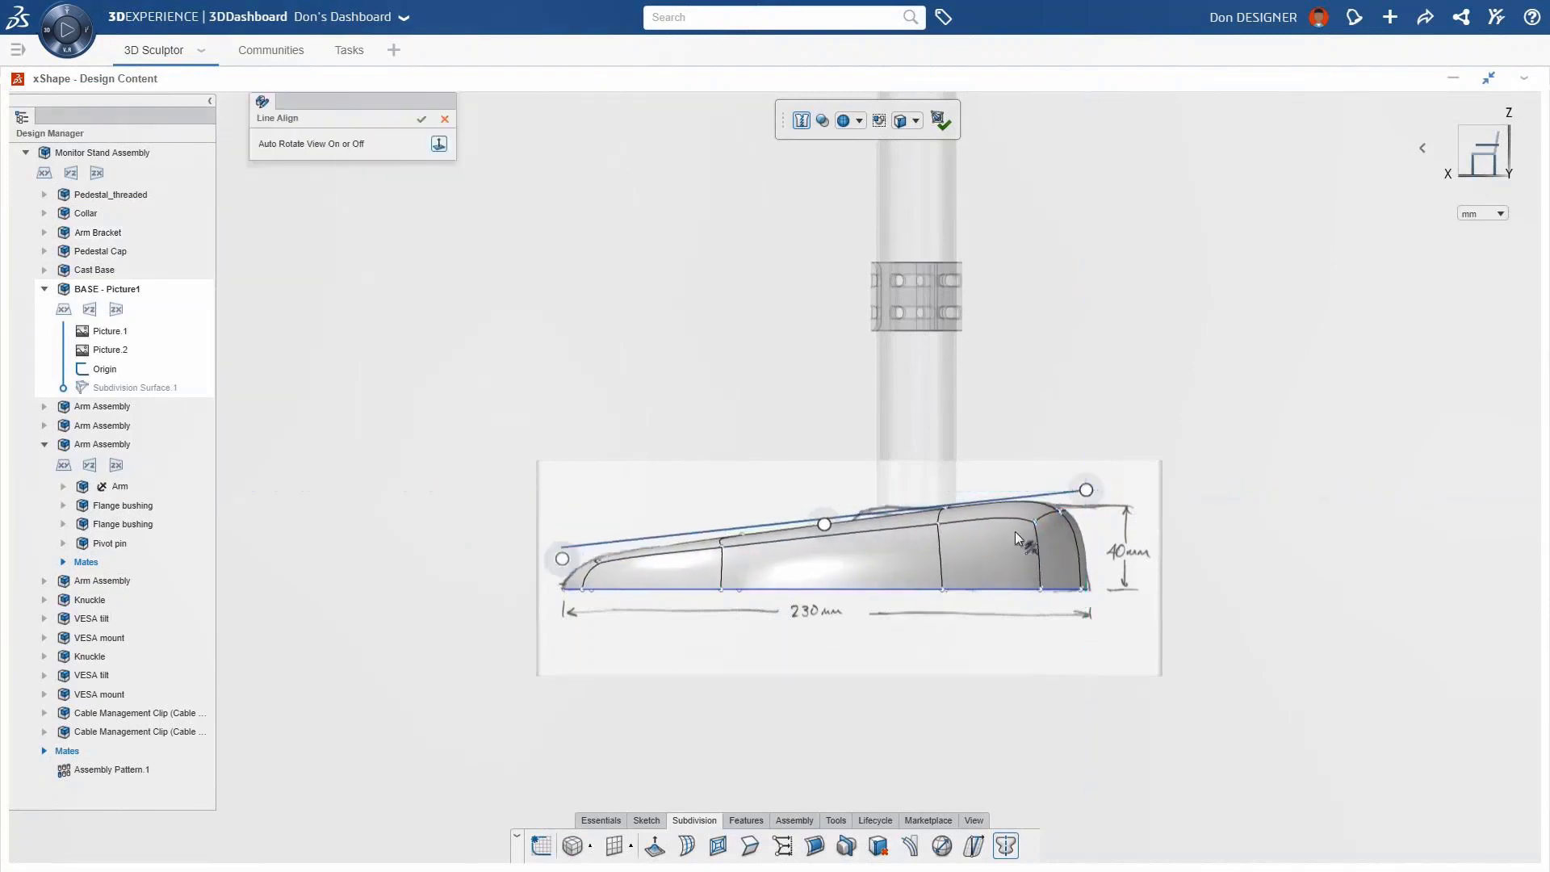
{"action": "left_click_drag", "start_coordinate": [1085, 490], "coordinate": [1089, 523]}
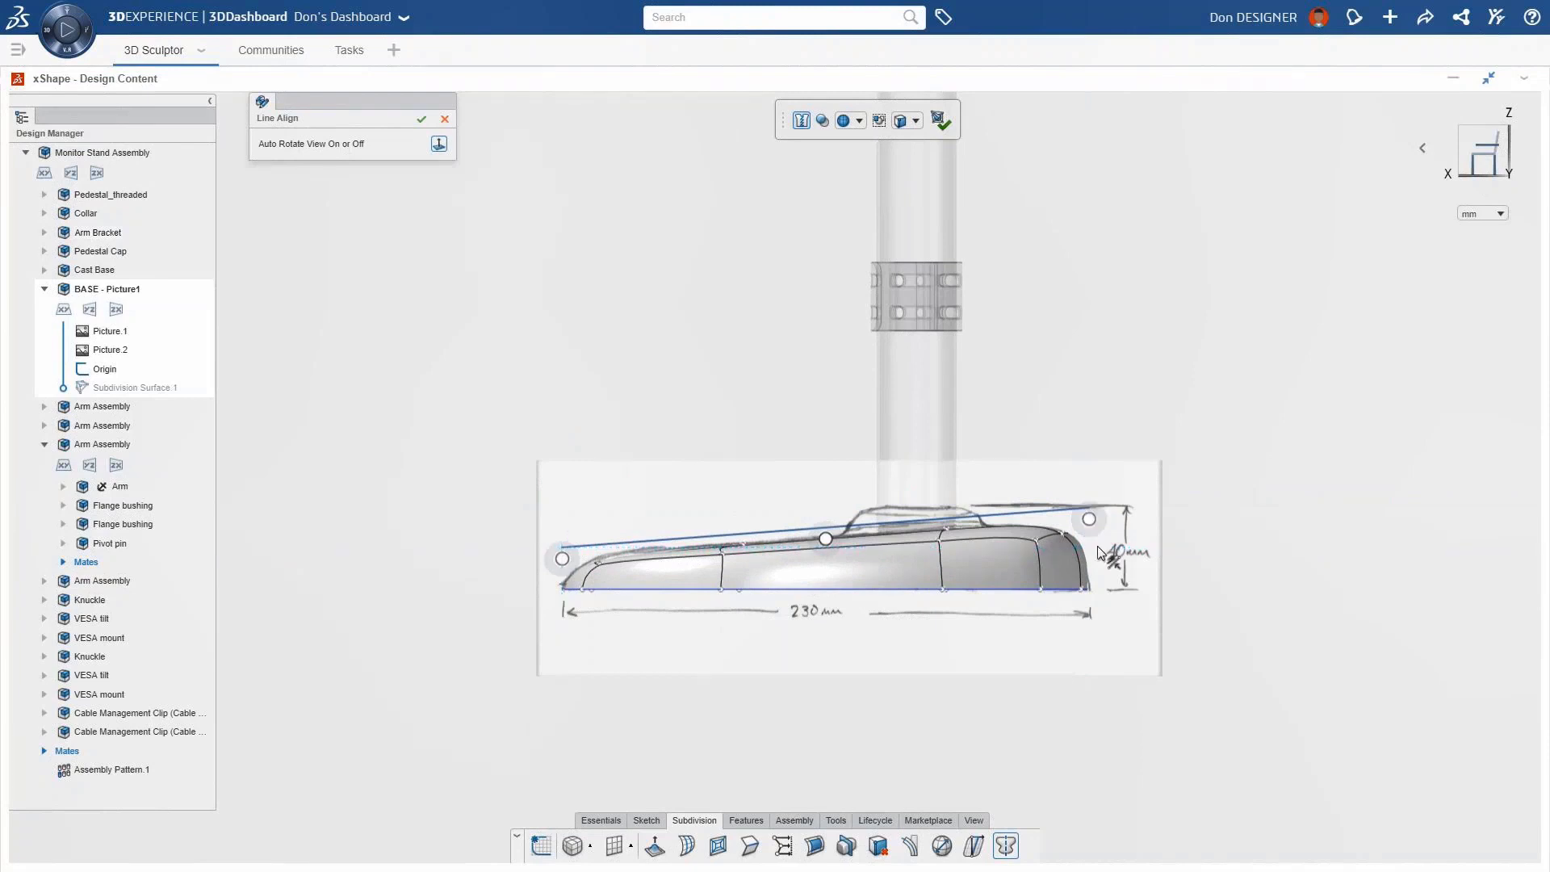
{"action": "left_click_drag", "start_coordinate": [562, 554], "coordinate": [560, 554]}
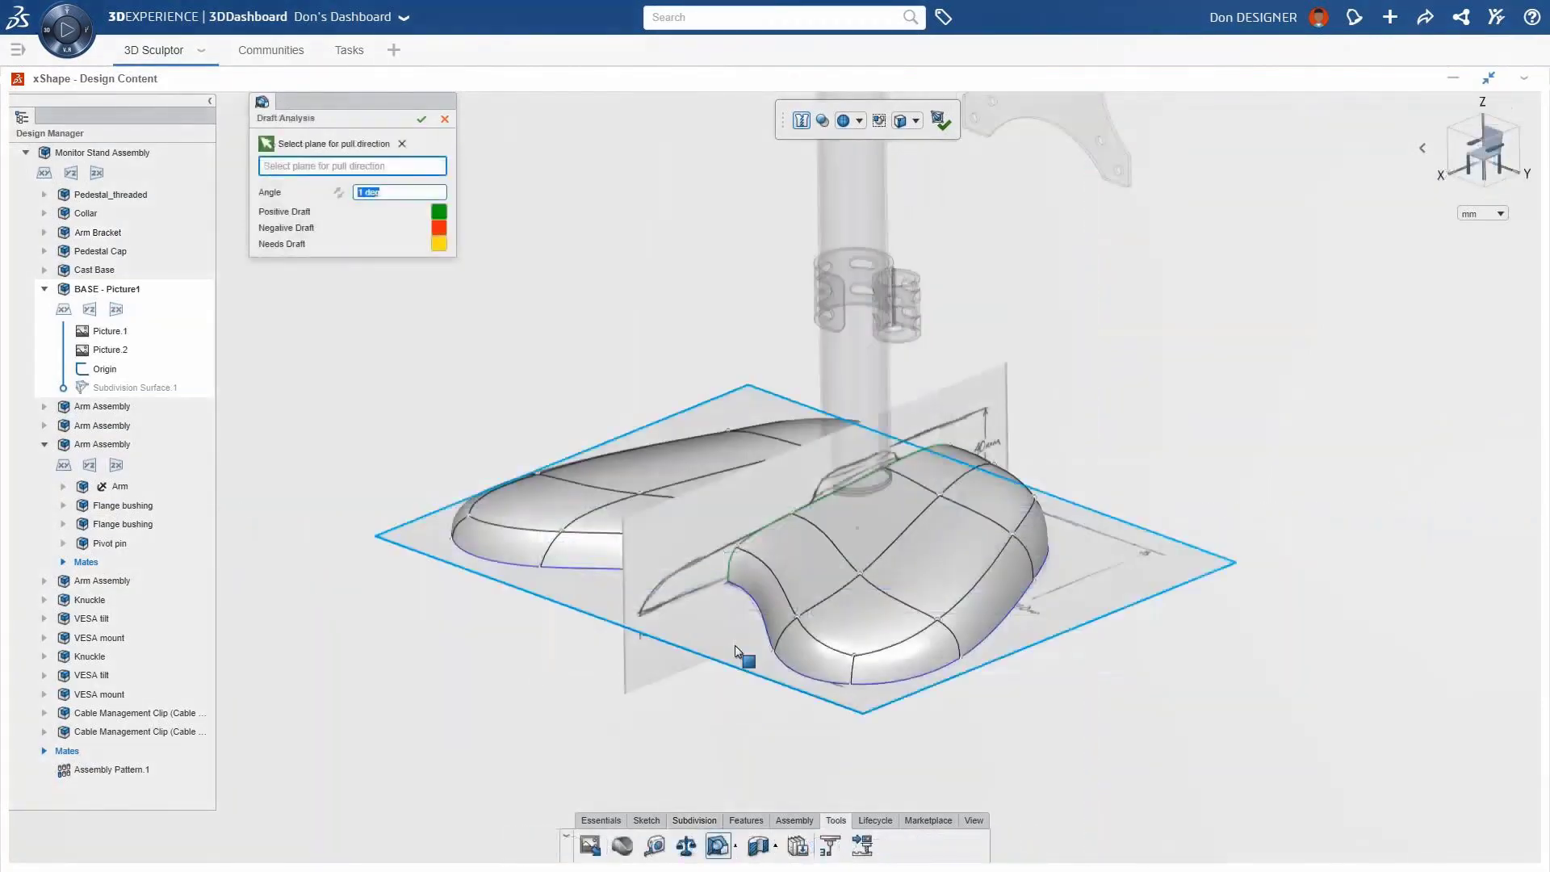
- Run a draft analysis against the ground plane with a 2 deg angle
{"action": "left_click", "coordinate": [735, 650]}
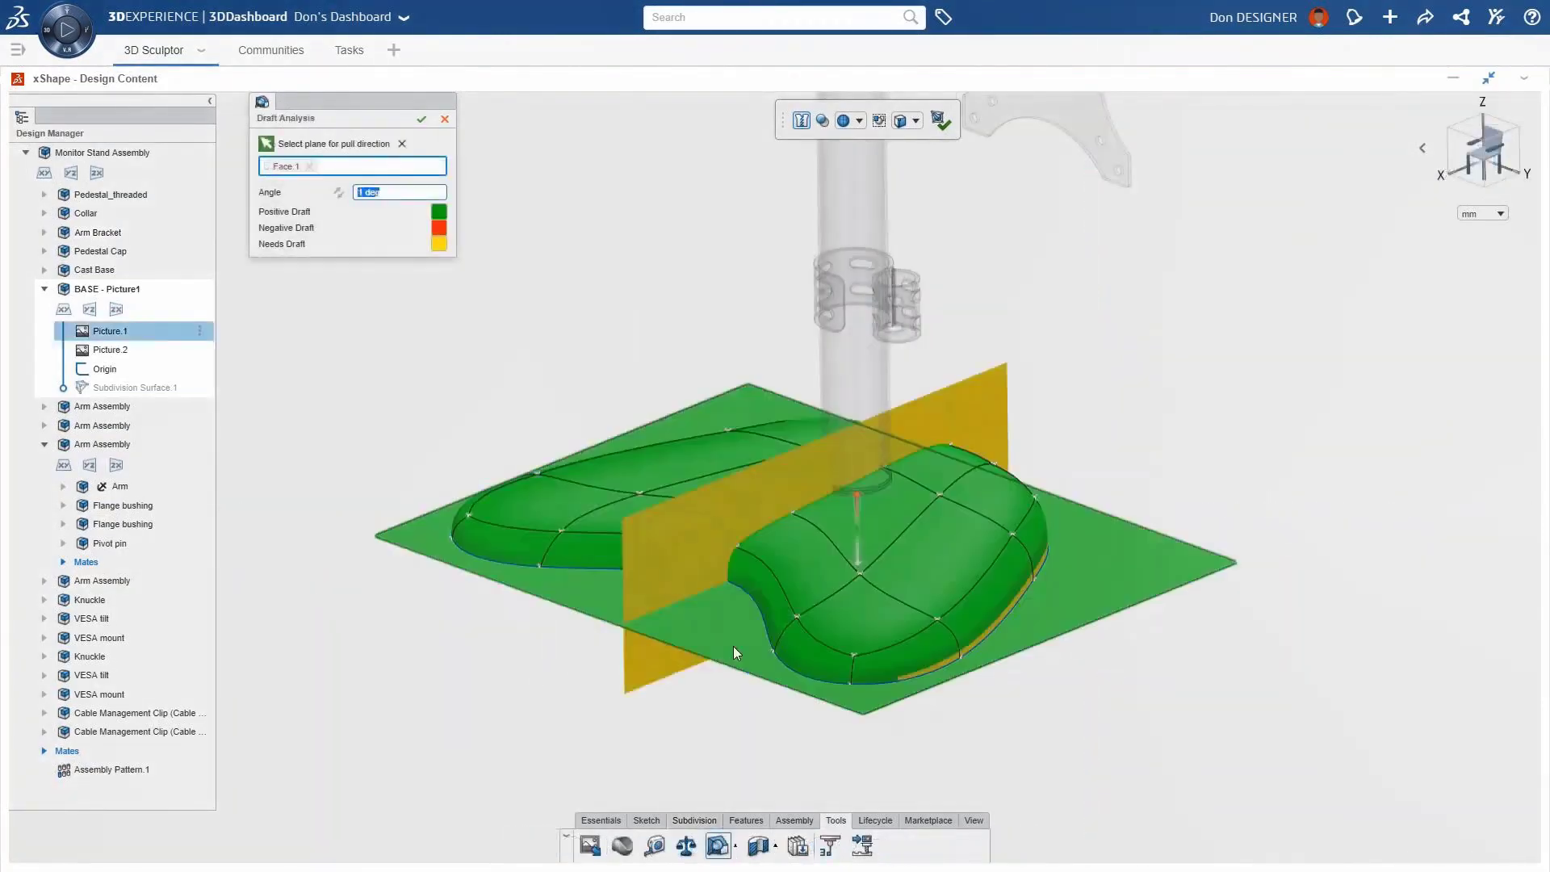
{"action": "left_click", "coordinate": [394, 192]}
{"action": "type", "text": "2"}
{"action": "key", "text": "Return"}
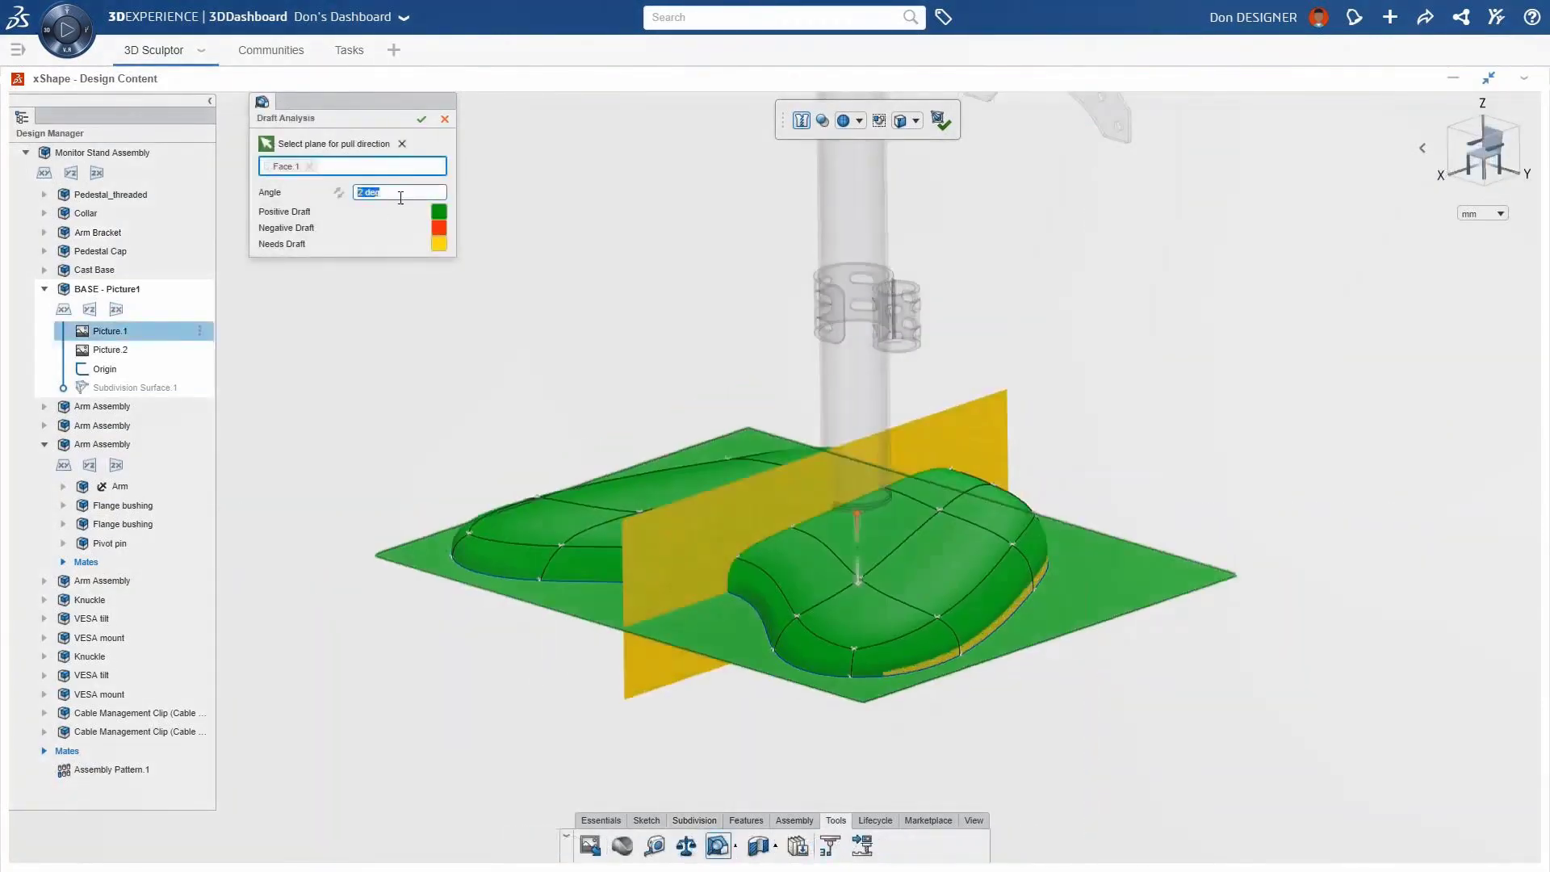
{"action": "key", "text": "Escape"}
- Drag the cover's top faces upward so they pass the draft check
{"action": "left_click", "coordinate": [952, 570]}
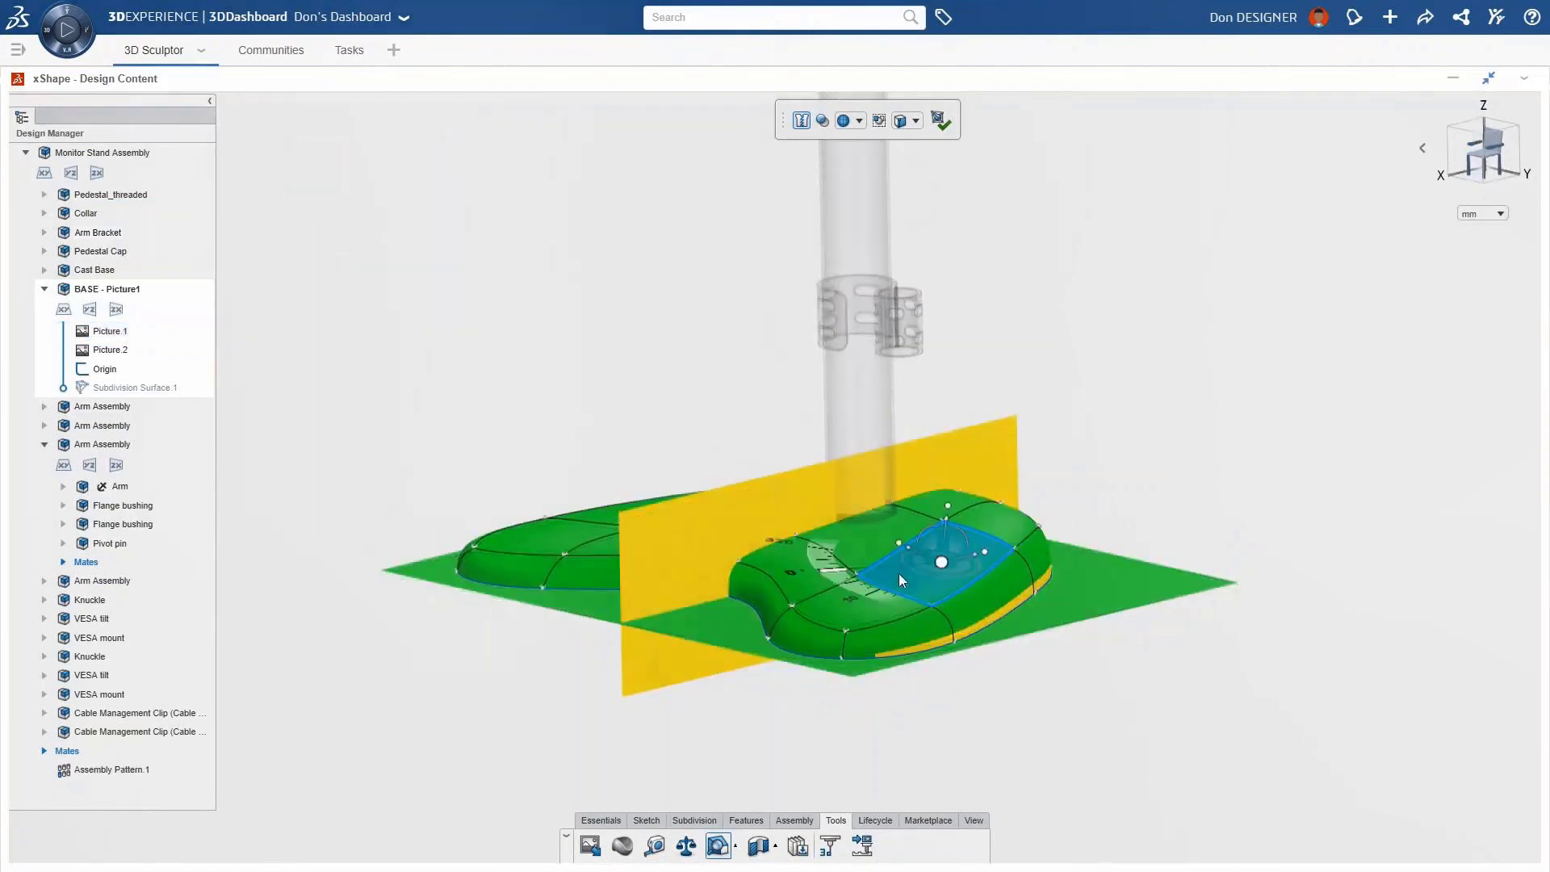
{"action": "left_click_drag", "start_coordinate": [917, 568], "coordinate": [907, 550]}
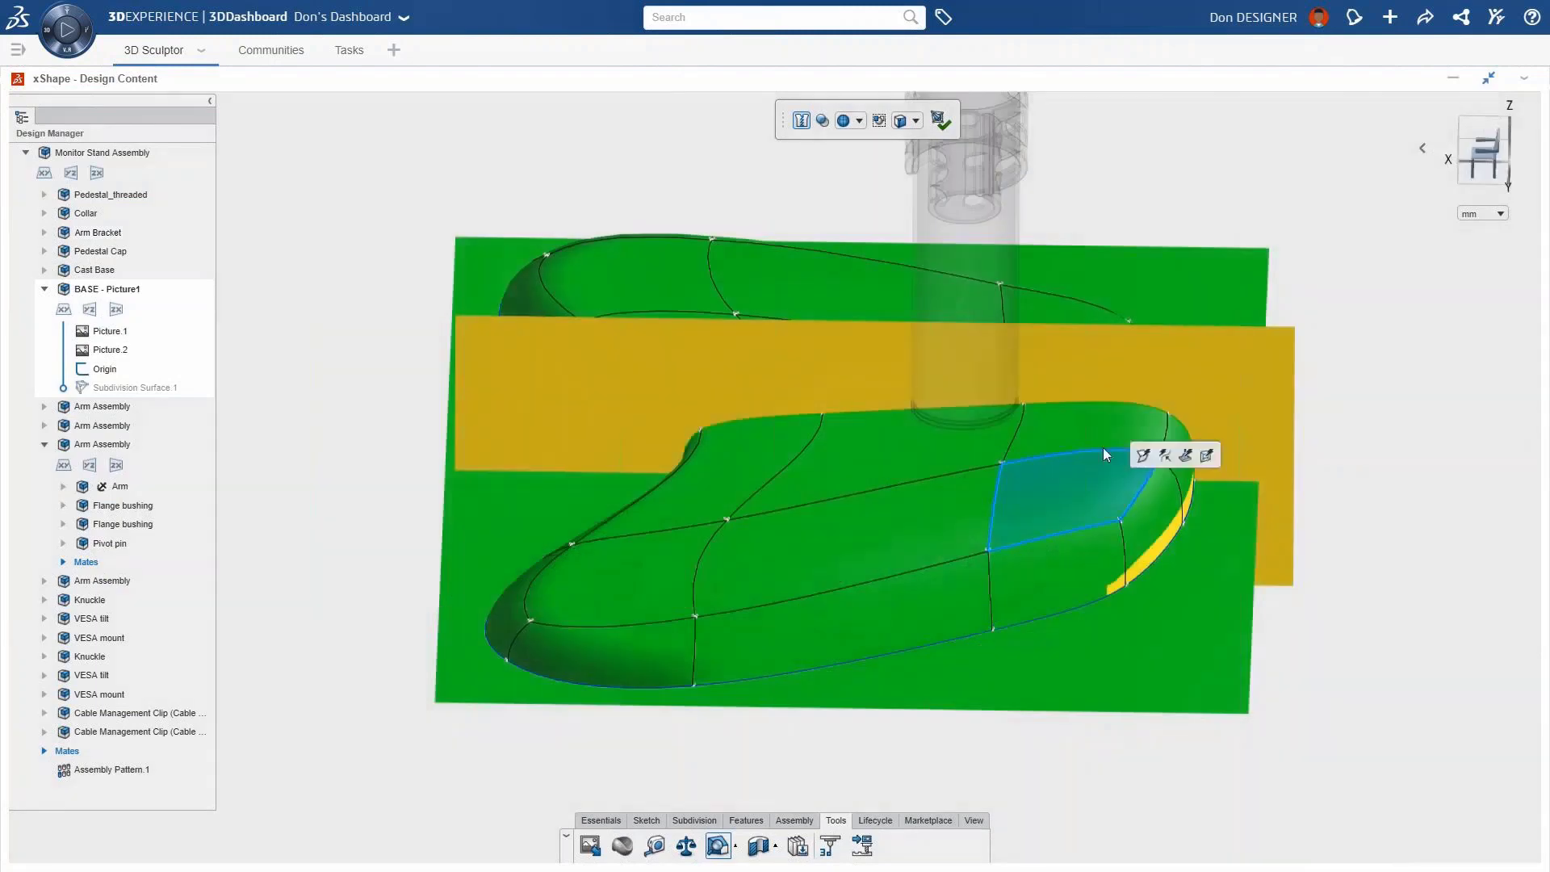
{"action": "left_click_drag", "start_coordinate": [1049, 457], "coordinate": [1053, 466]}
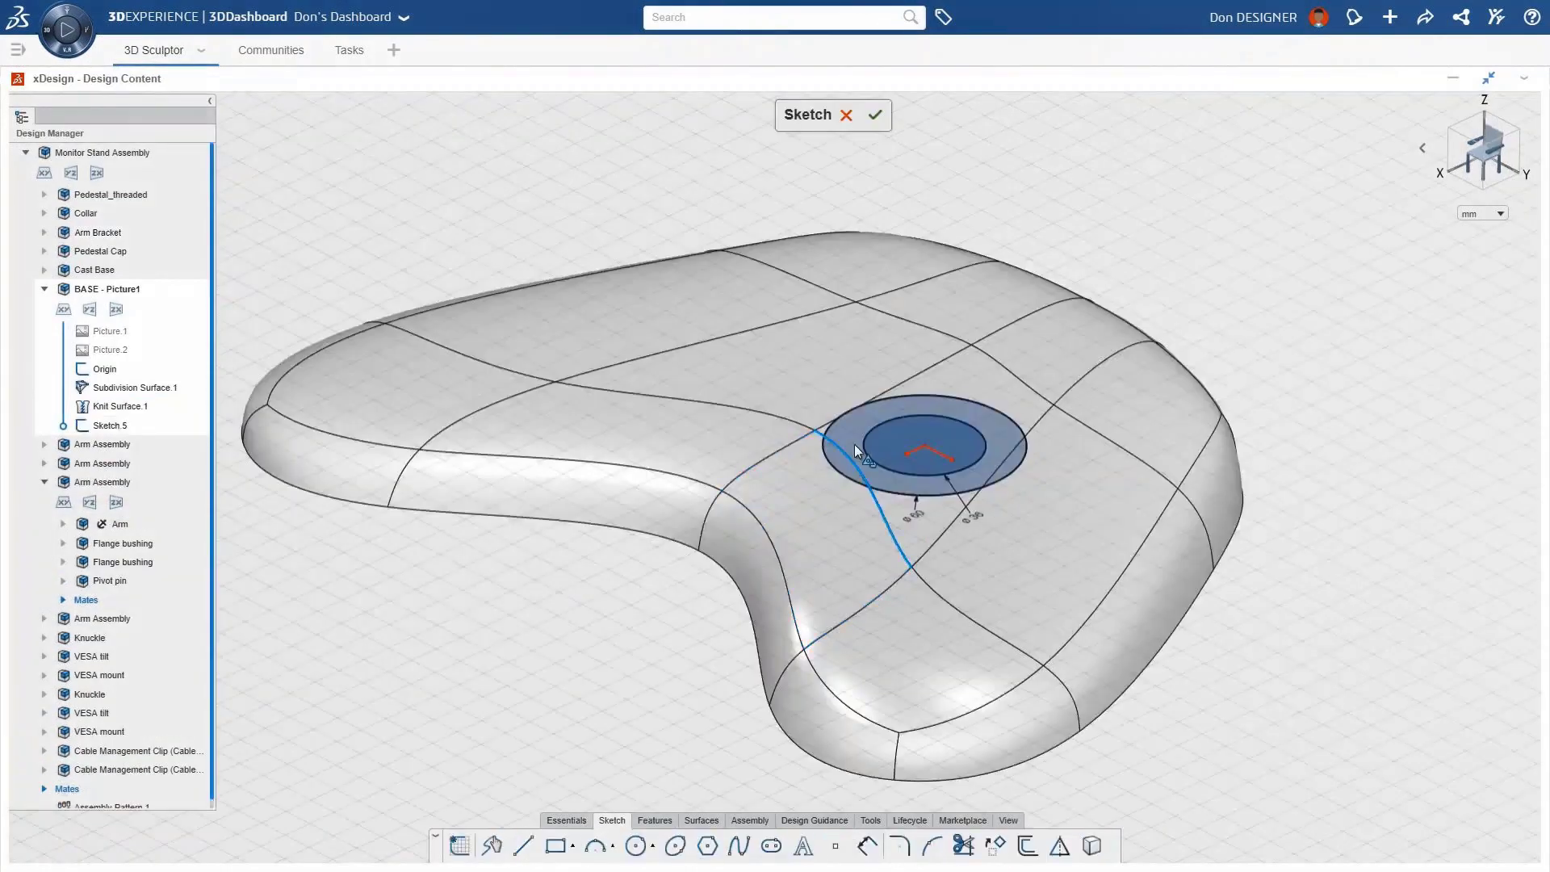
- Extrude the circle sketch into a raised cylindrical boss on the cover
{"action": "left_click", "coordinate": [854, 444]}
{"action": "left_click", "coordinate": [892, 391]}
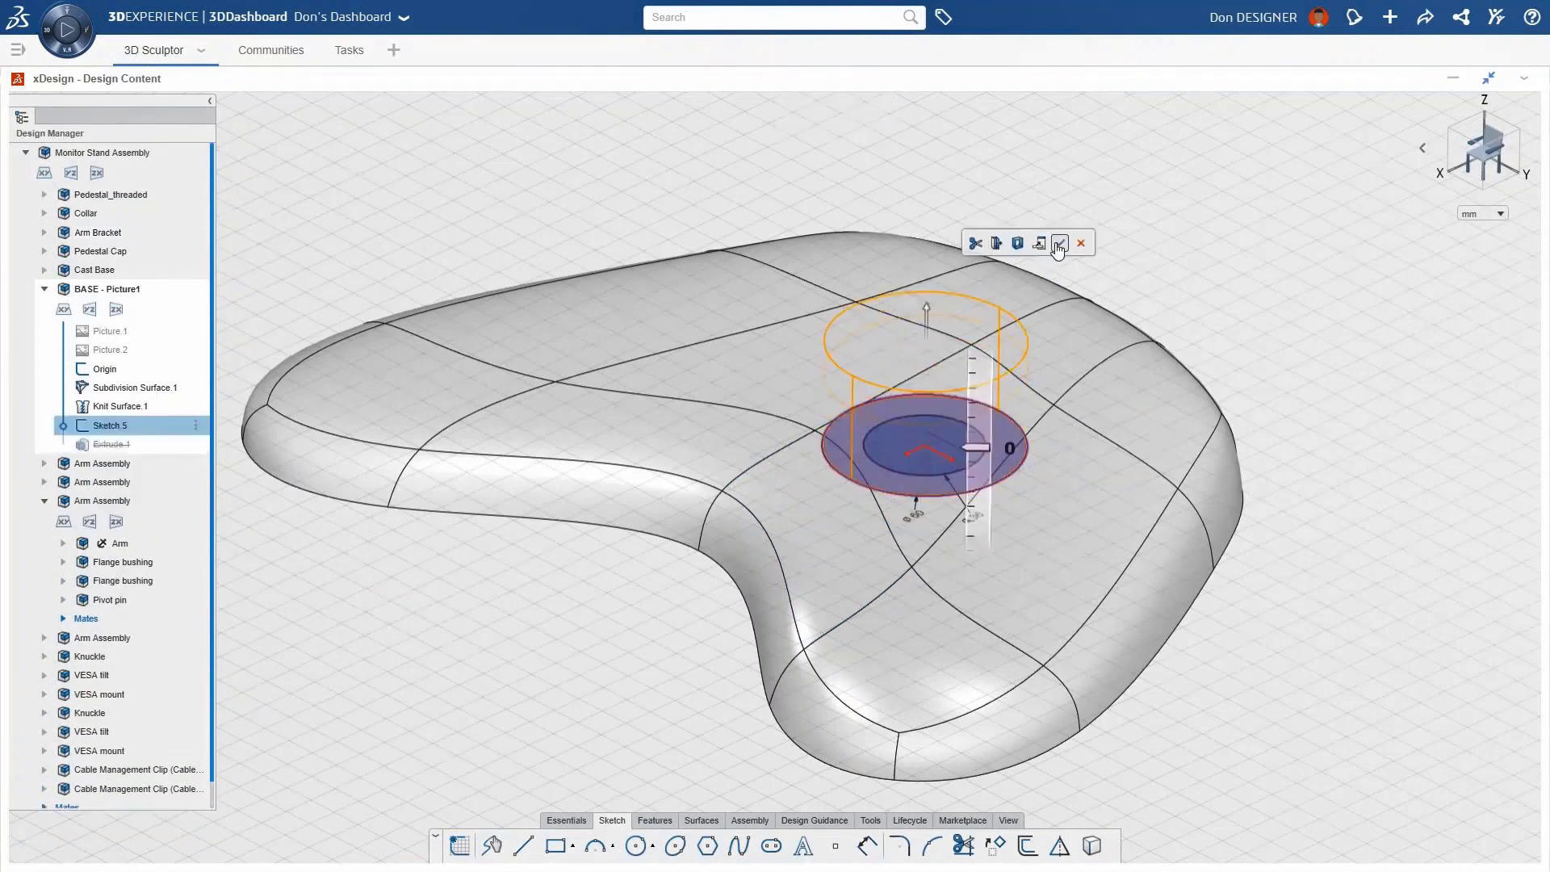
{"action": "left_click", "coordinate": [1059, 244]}
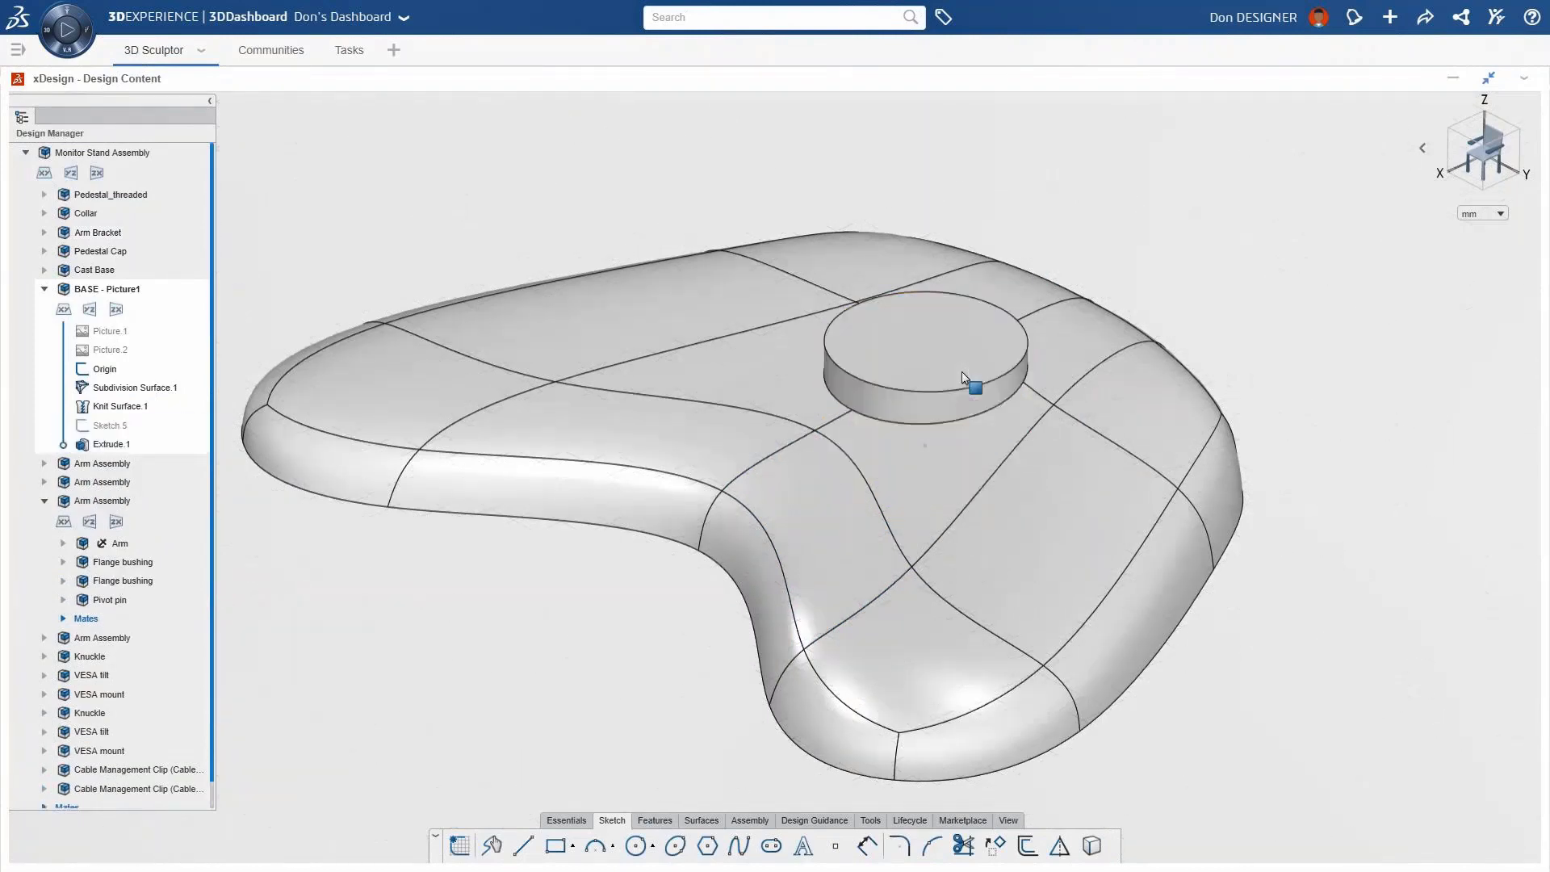
- Fillet the boss's bottom and top edges
{"action": "left_click", "coordinate": [938, 422]}
{"action": "left_click", "coordinate": [975, 372]}
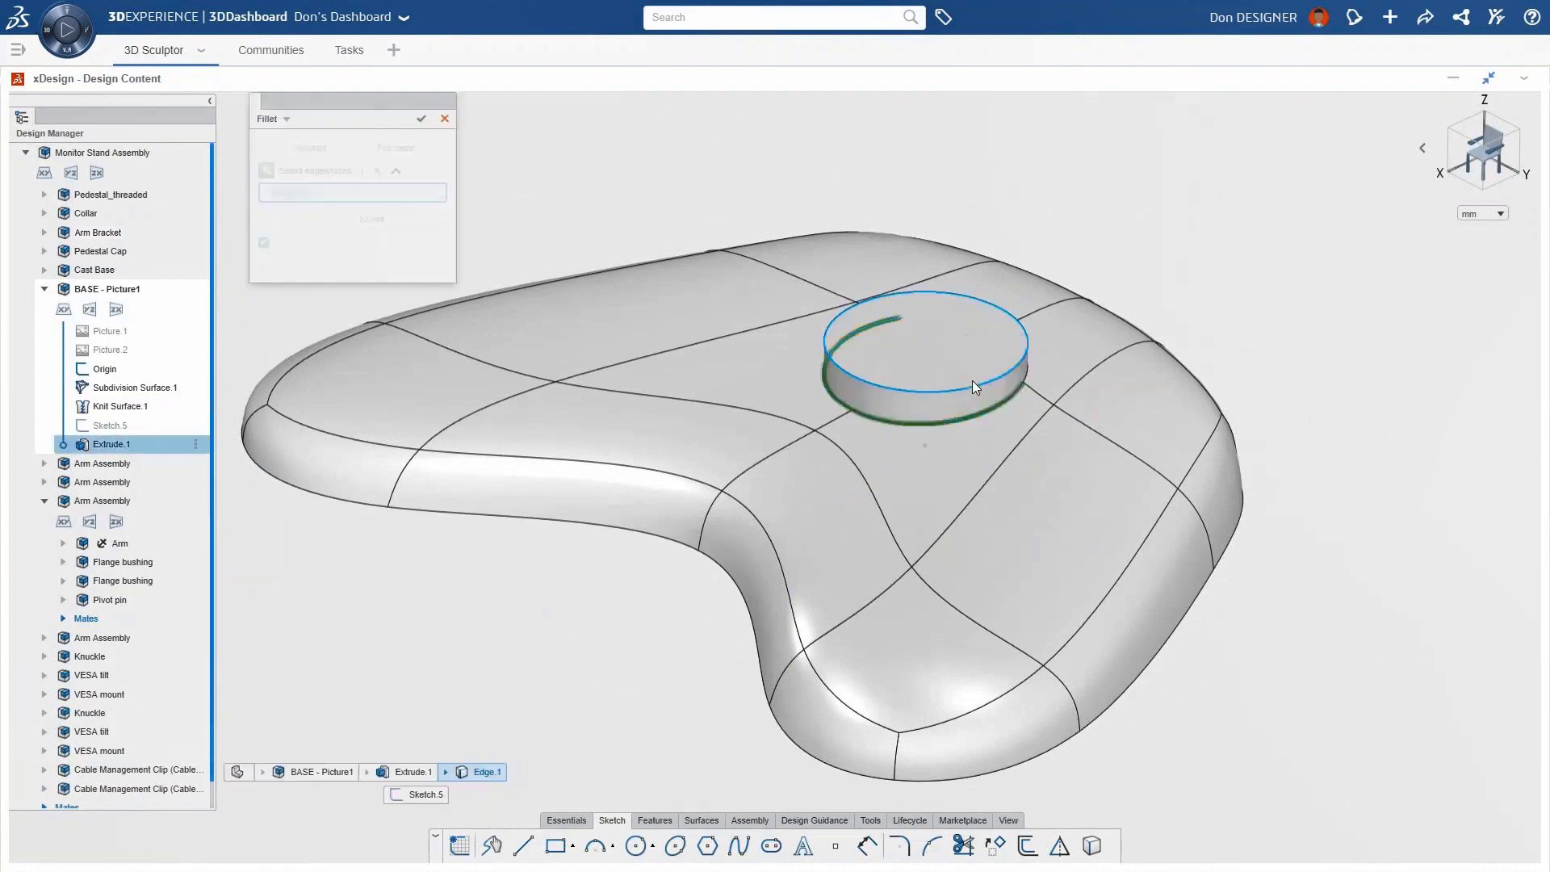
{"action": "key", "text": "Return"}
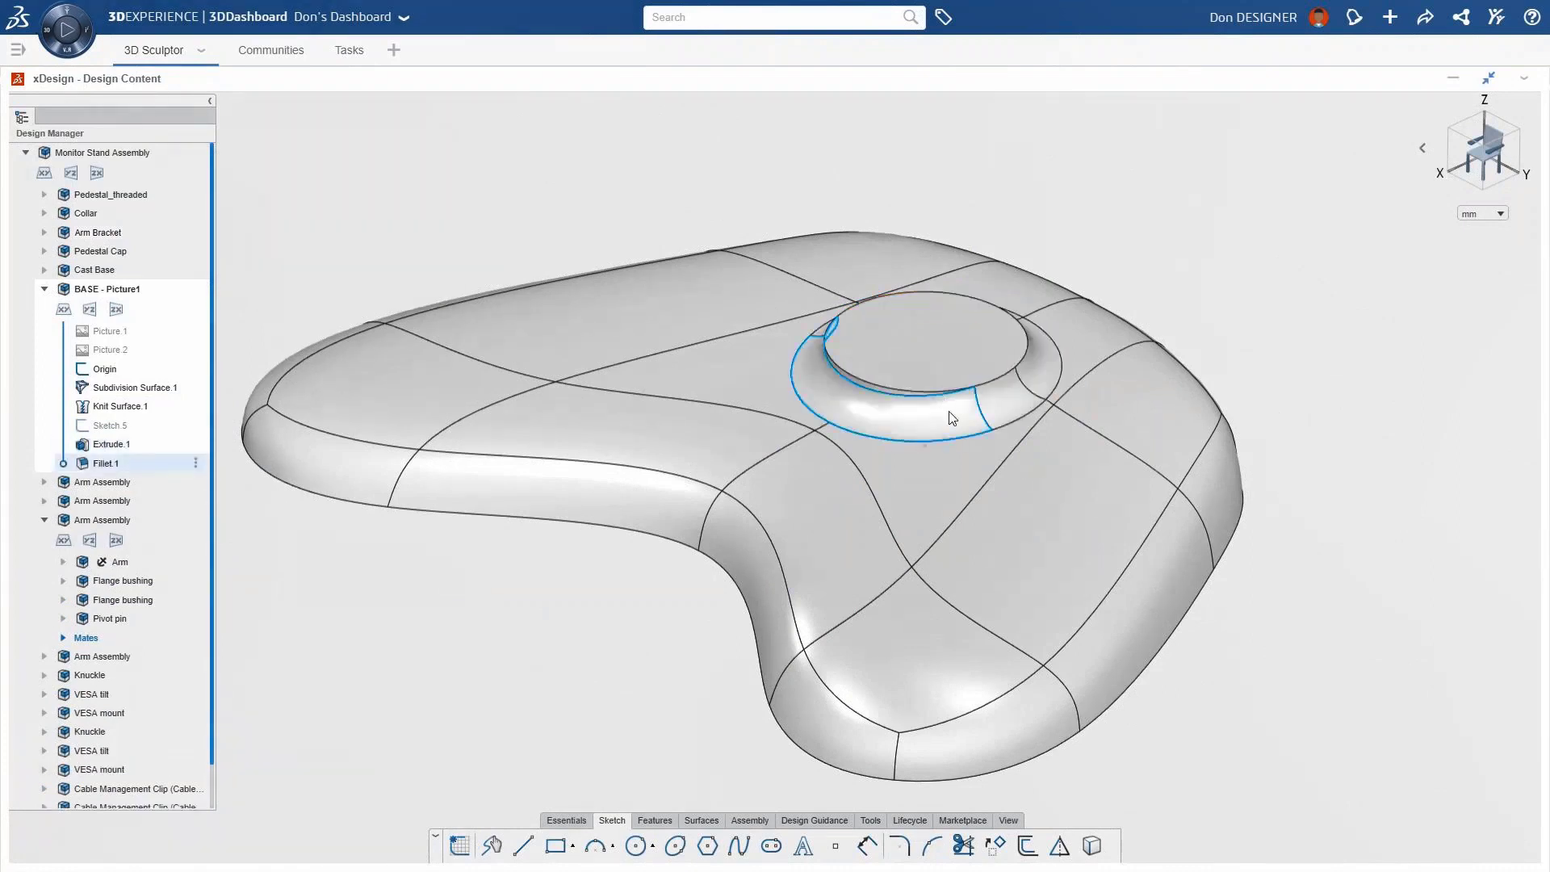
{"action": "left_click", "coordinate": [968, 386]}
{"action": "left_click", "coordinate": [951, 346]}
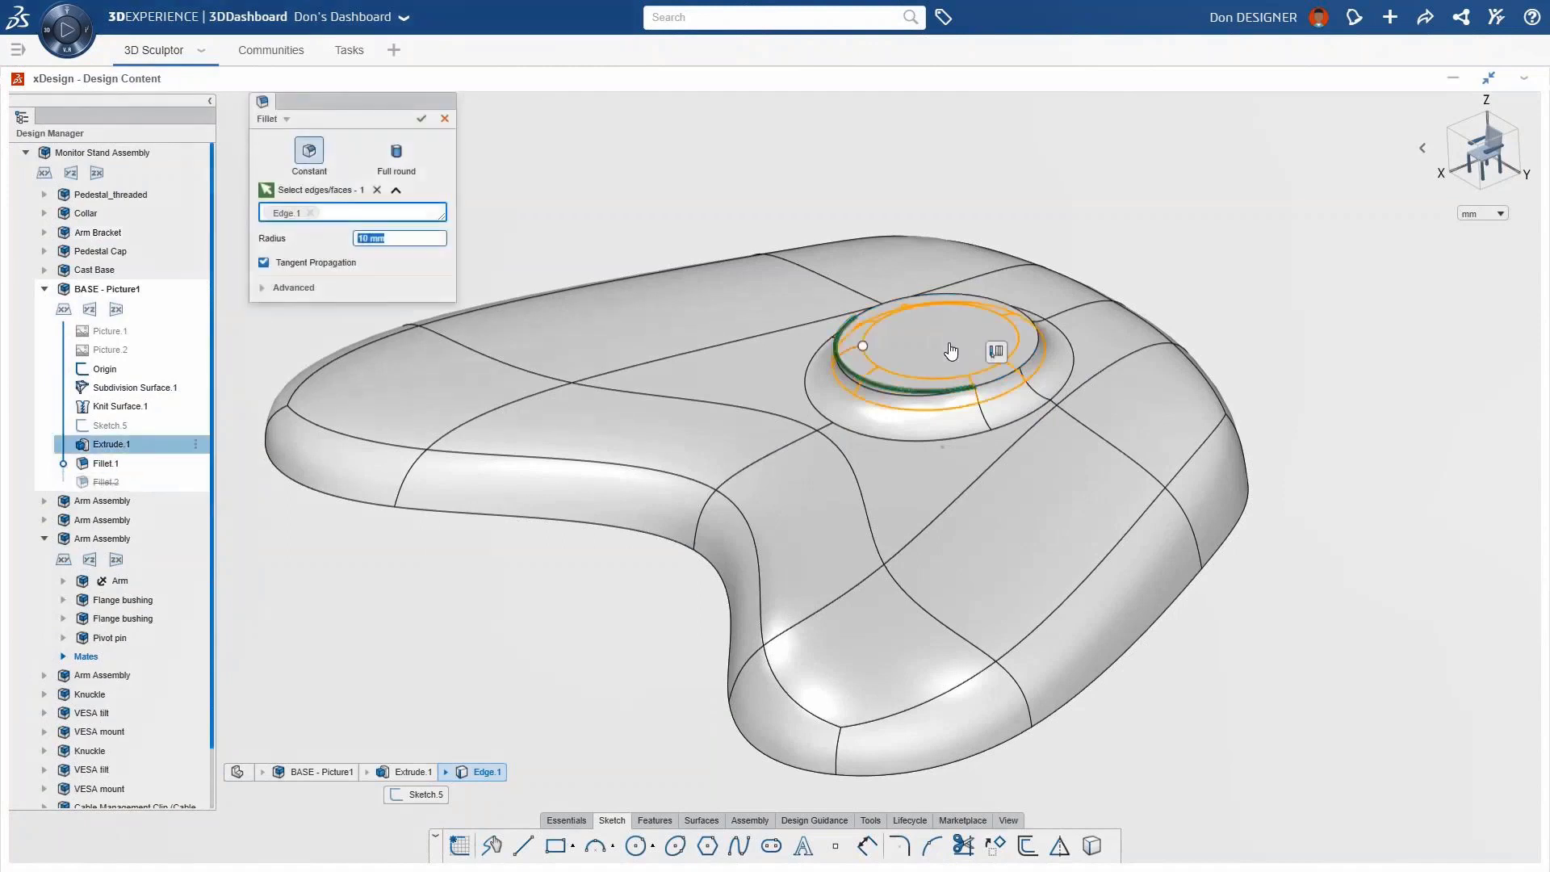
{"action": "key", "text": "Return"}
- Show Sketch.5 and extrude-cut its inner circle Through One Way as a hole
{"action": "left_click", "coordinate": [105, 426]}
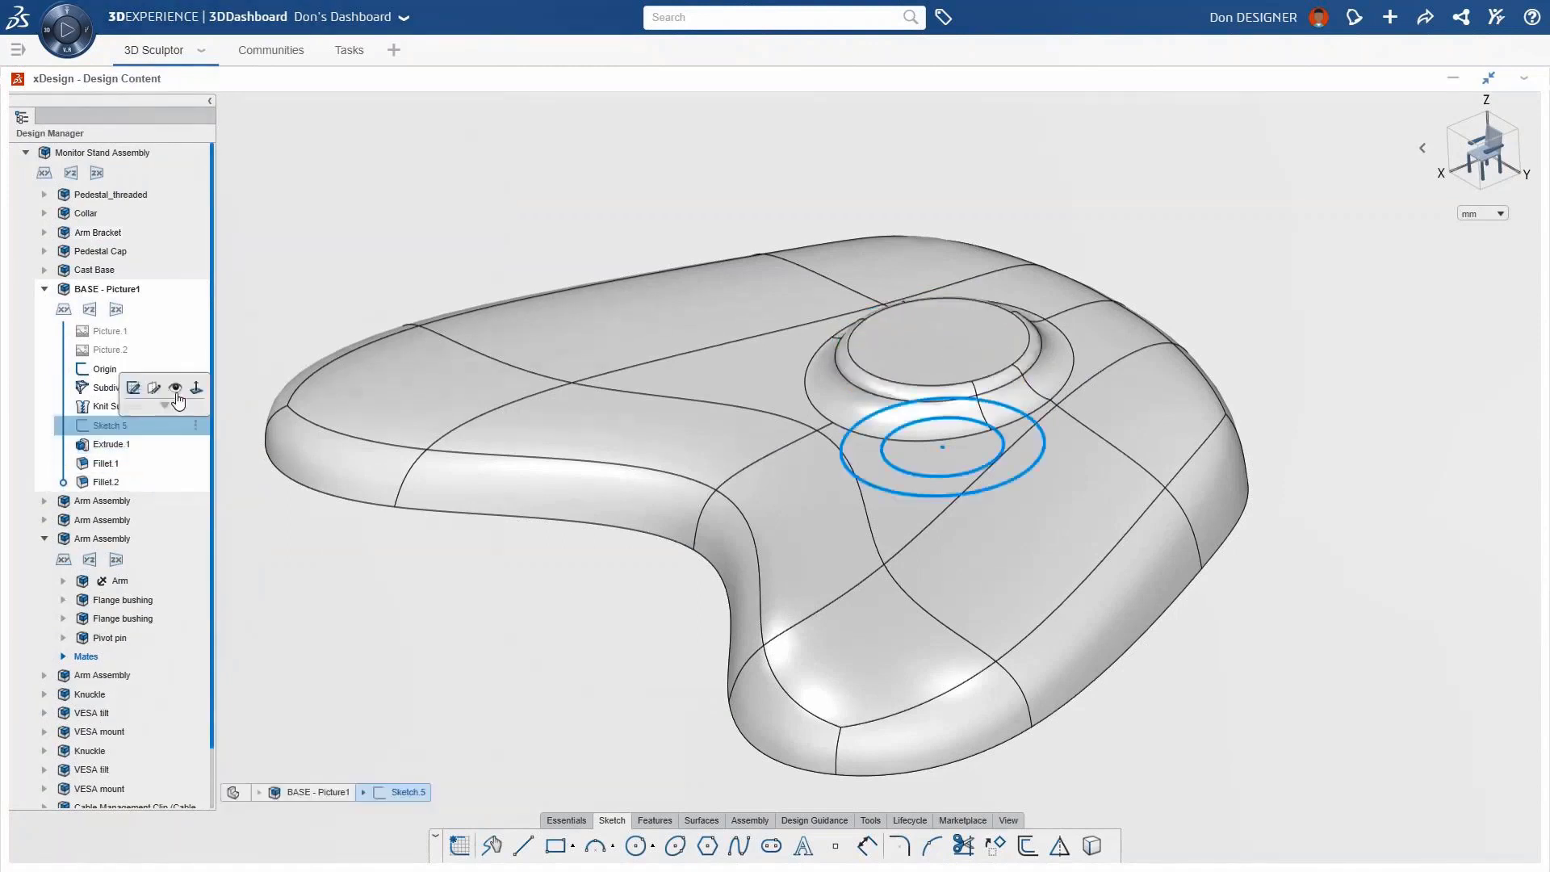
{"action": "left_click", "coordinate": [176, 395]}
{"action": "left_click", "coordinate": [896, 463]}
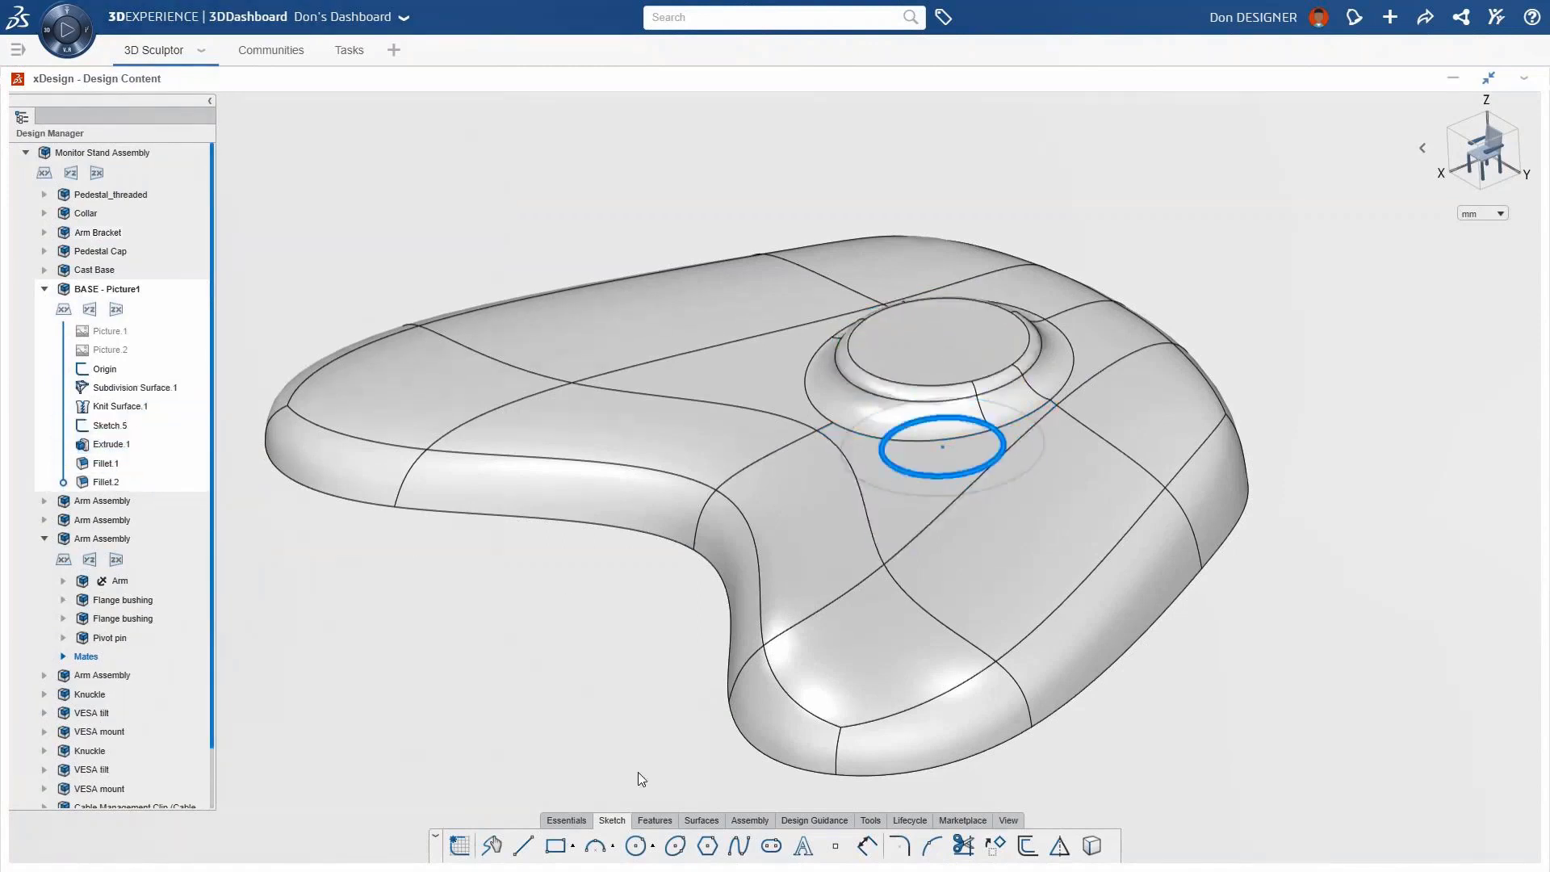
{"action": "left_click", "coordinate": [655, 820]}
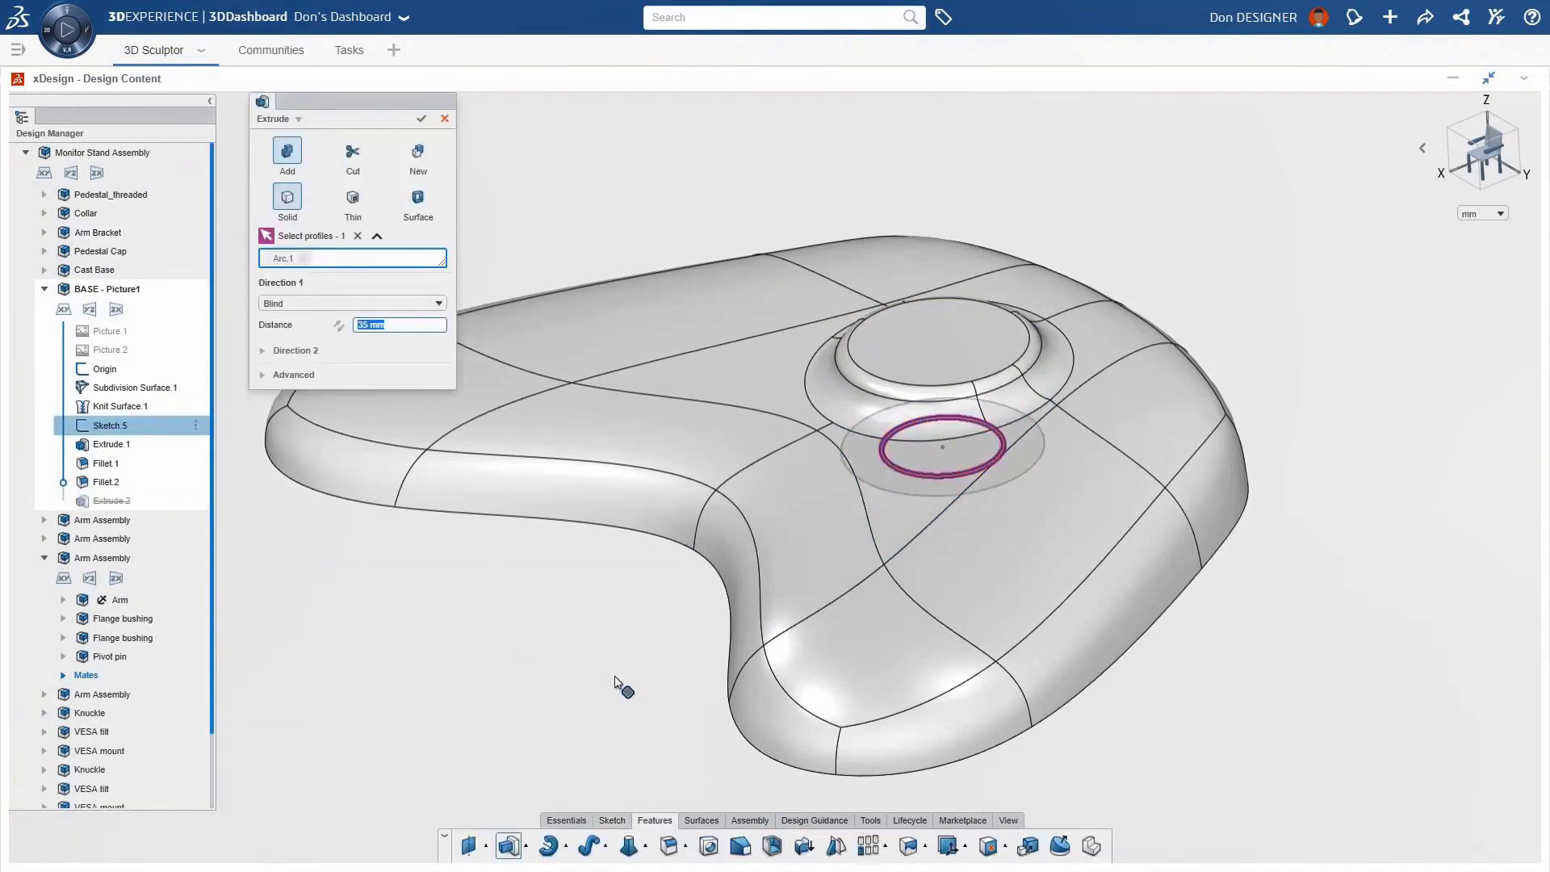
{"action": "left_click", "coordinate": [352, 151]}
{"action": "left_click", "coordinate": [352, 304]}
{"action": "left_click", "coordinate": [319, 370]}
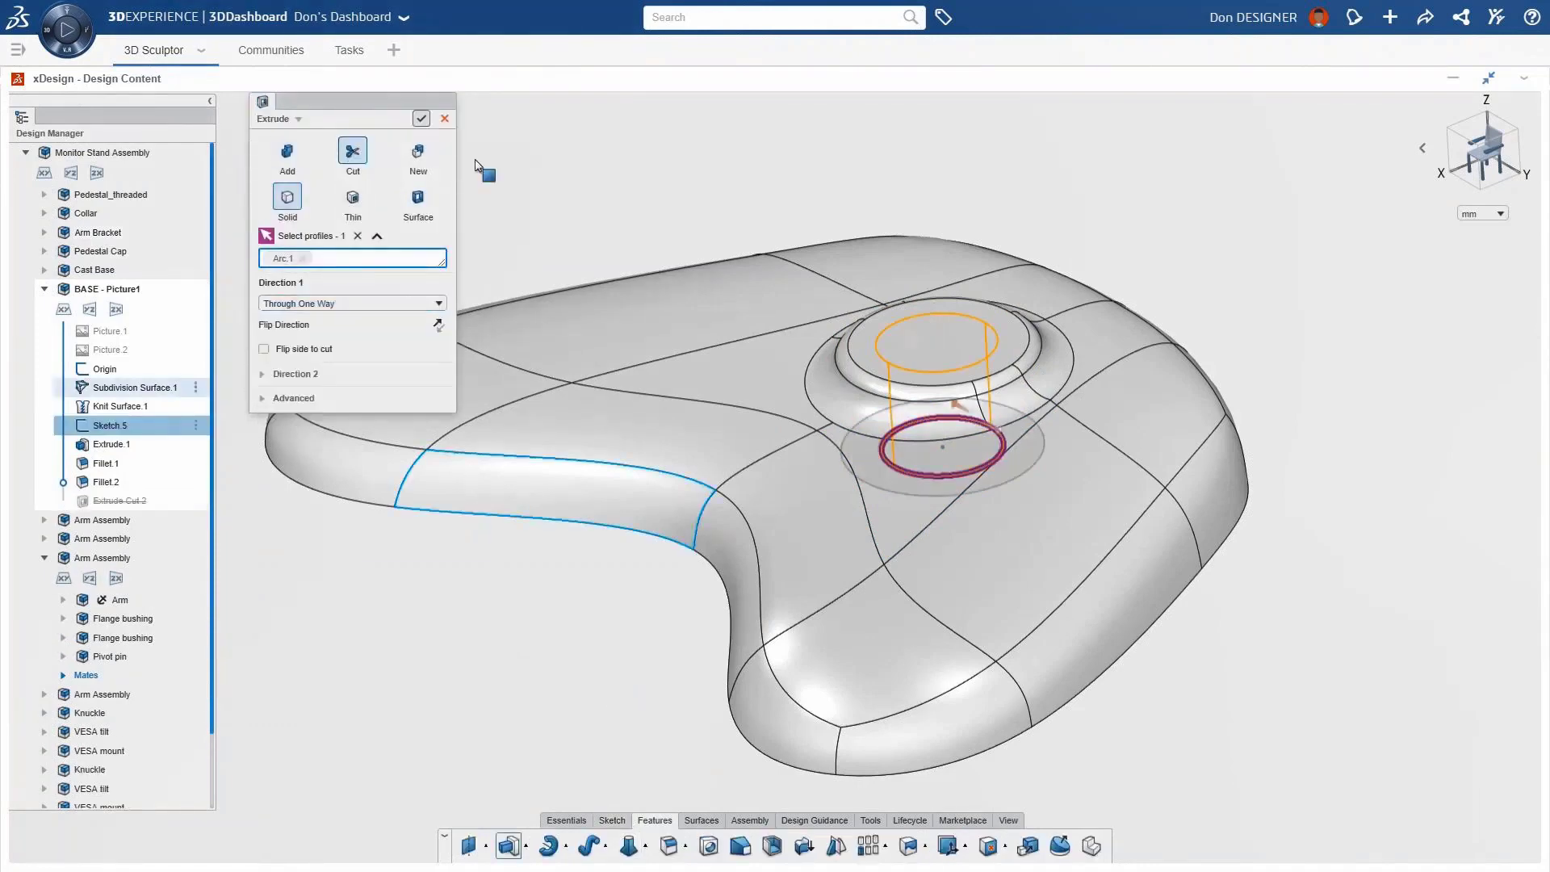
{"action": "key", "text": "Return"}
{"action": "middle_click_drag", "start_coordinate": [832, 447], "coordinate": [844, 374]}
- Shell the cover, leaving the hole wall and bottom face open, with tangent propagation
{"action": "left_click", "coordinate": [882, 550]}
{"action": "left_click", "coordinate": [793, 567]}
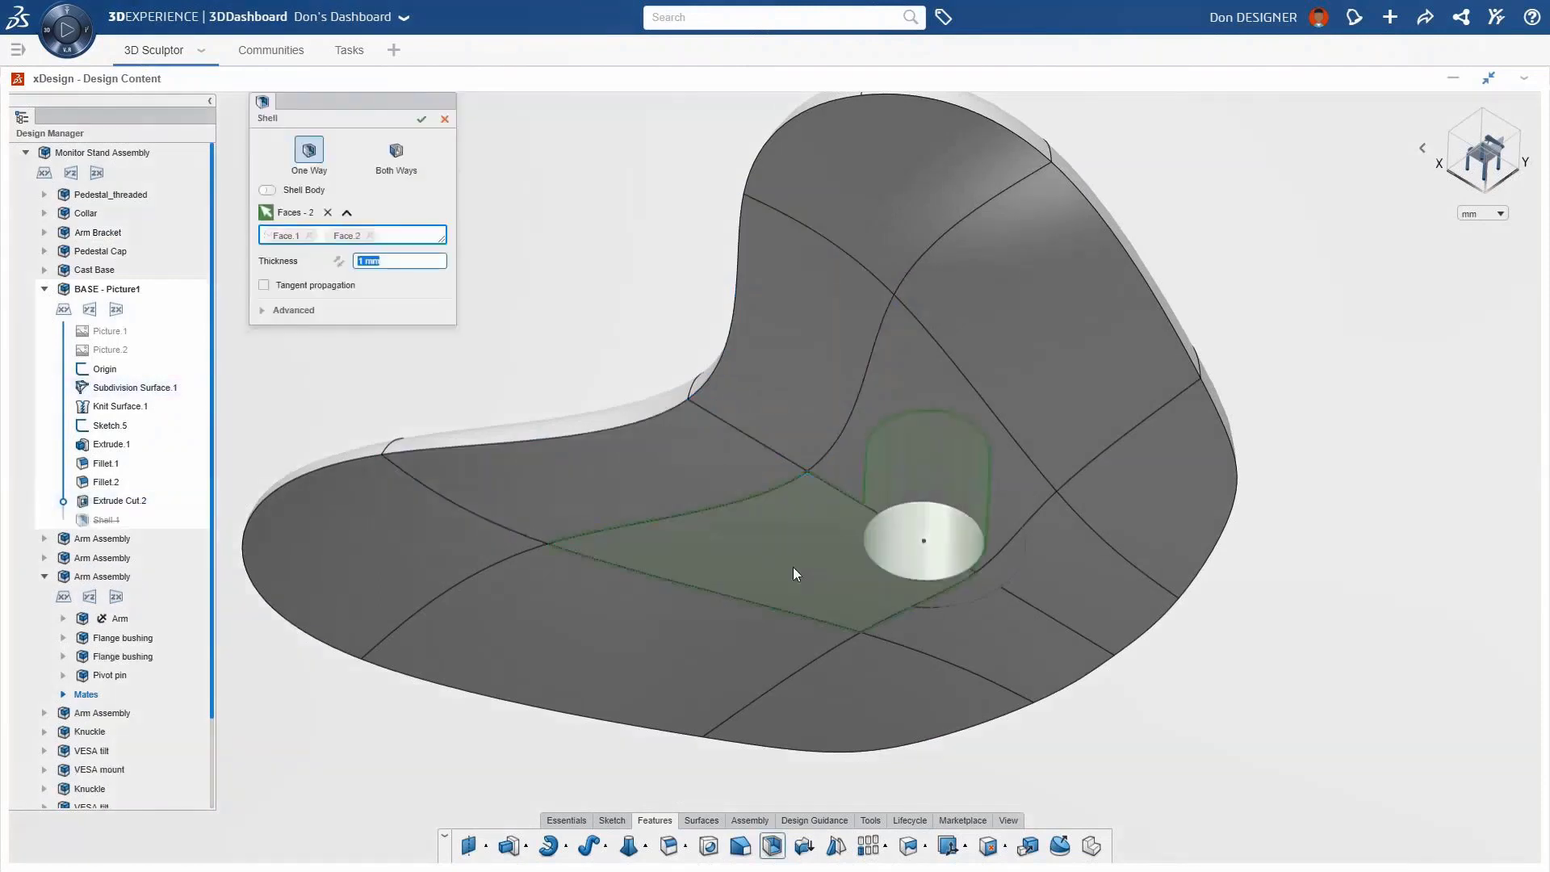
{"action": "left_click", "coordinate": [307, 285]}
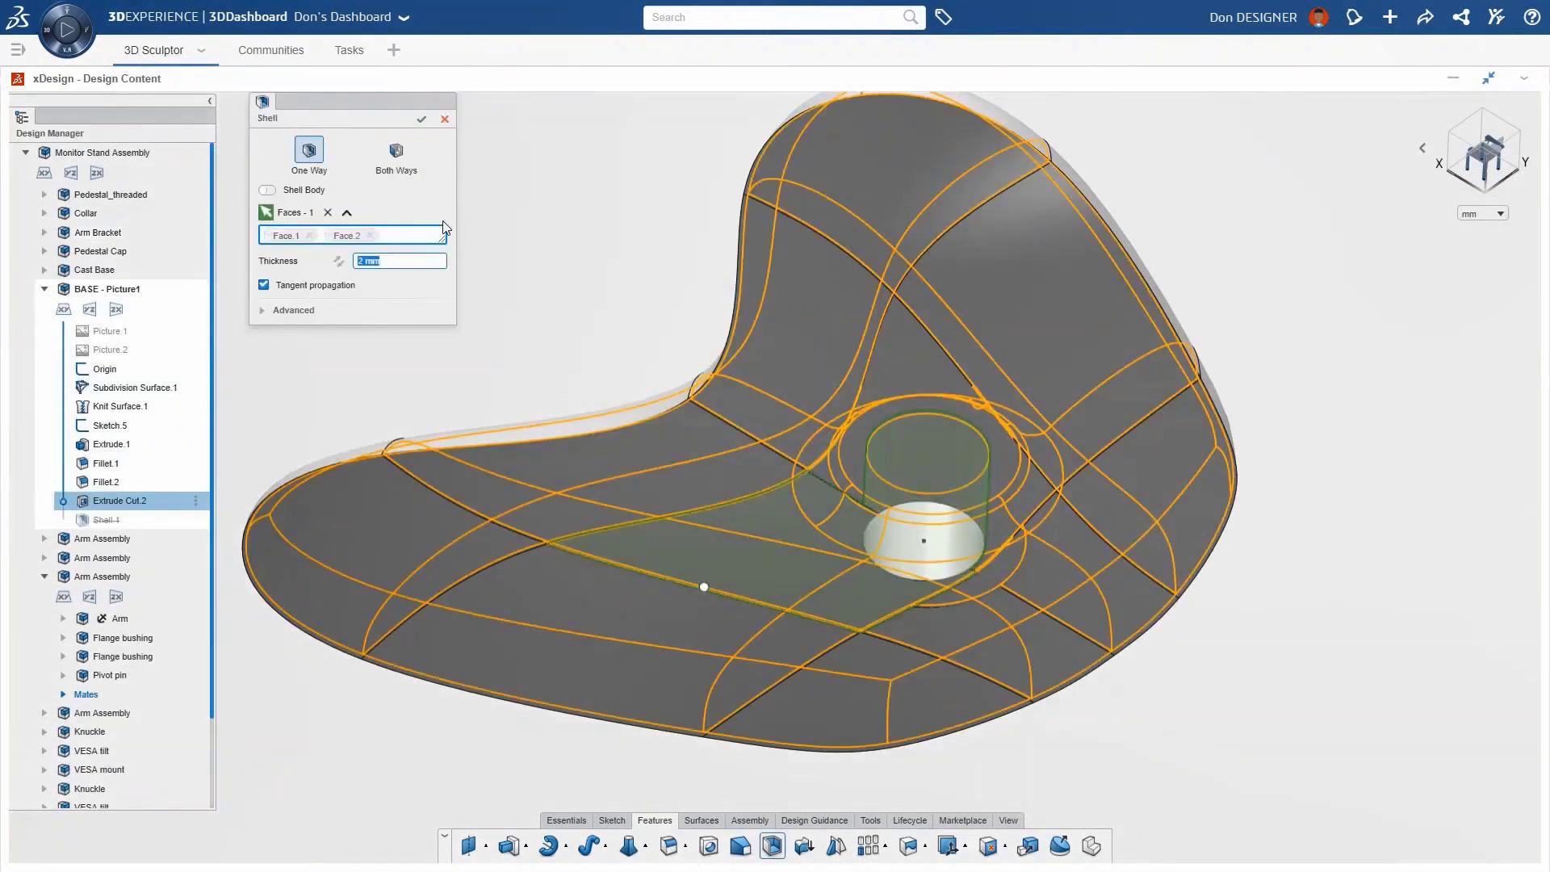
{"action": "key", "text": "Return"}
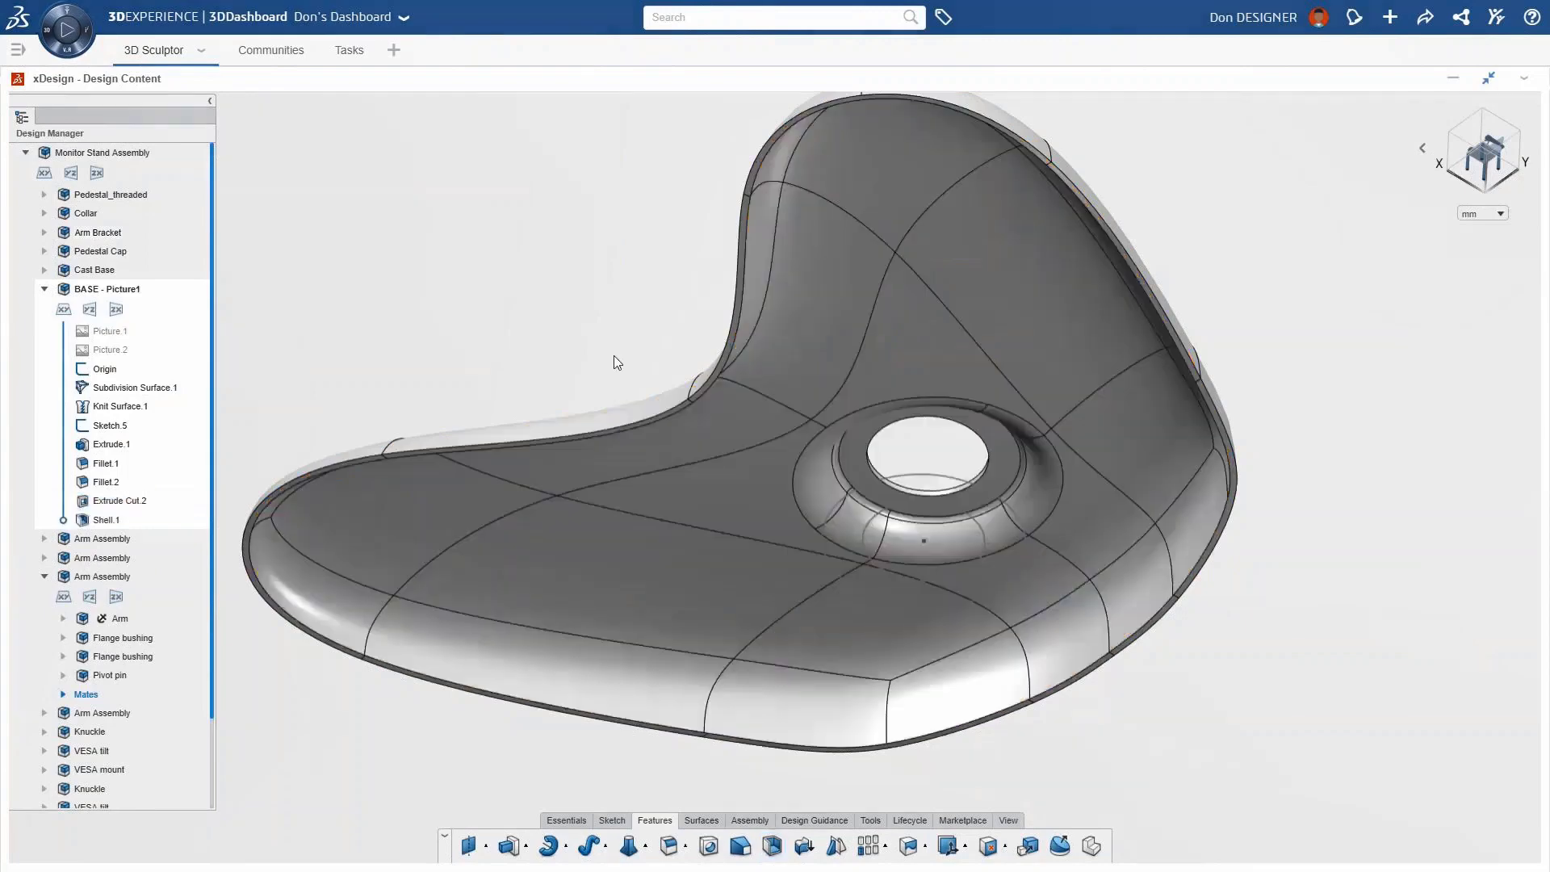
{"action": "mouse_move", "coordinate": [613, 356]}
{"action": "middle_mouse_down"}
{"action": "mouse_move", "coordinate": [628, 341]}
{"action": "mouse_move", "coordinate": [638, 352]}
{"action": "middle_mouse_up"}
- Hide Sketch.5 and orbit back to the cover's top with nothing selected
{"action": "left_click", "coordinate": [110, 425]}
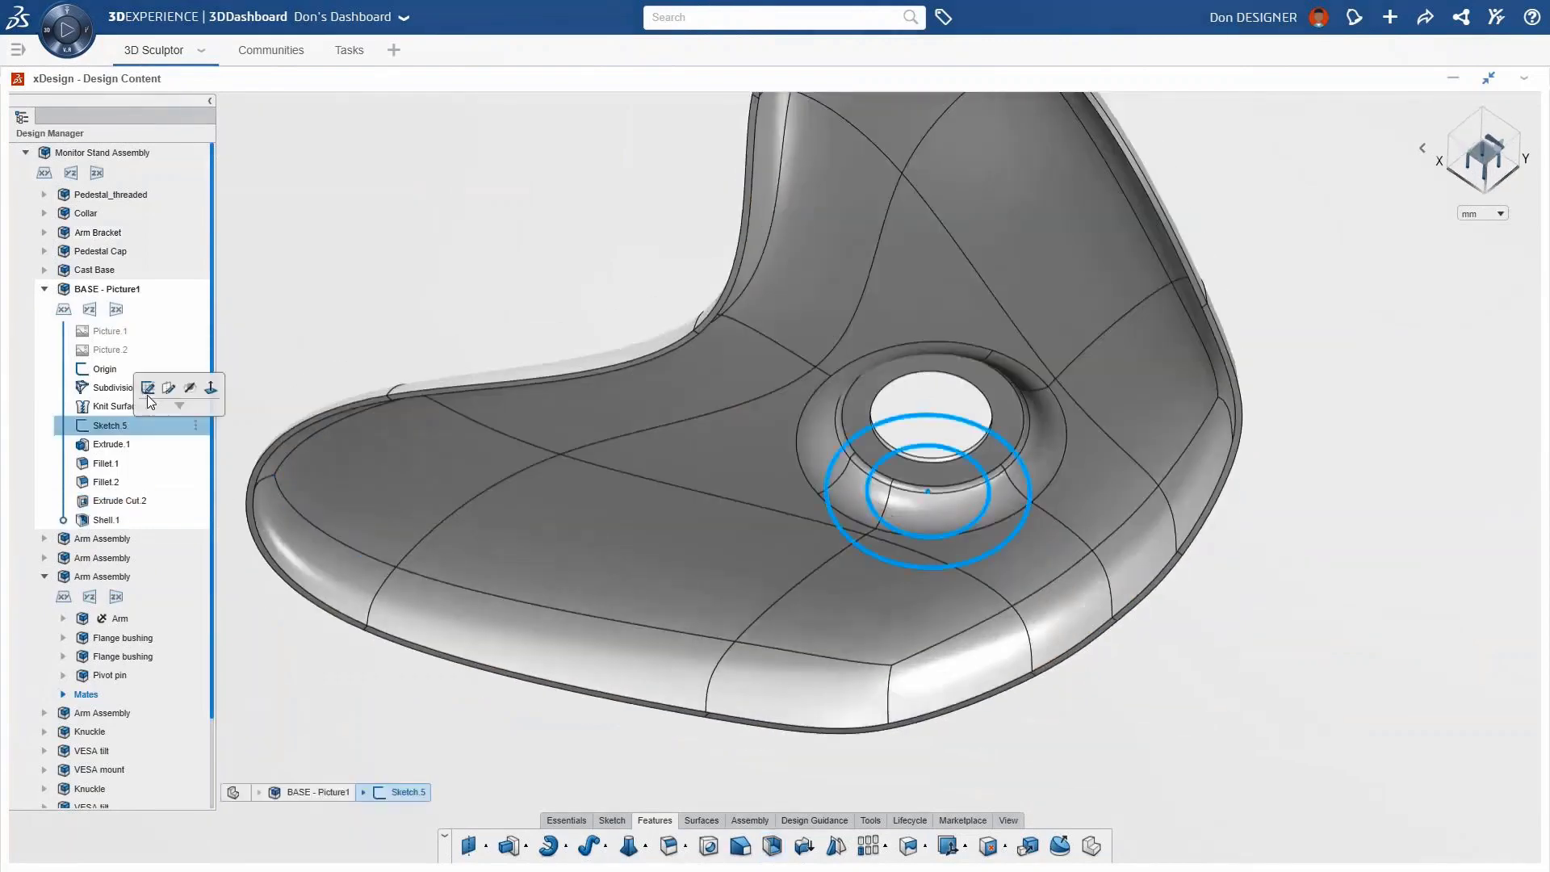
{"action": "left_click", "coordinate": [148, 388]}
{"action": "left_click", "coordinate": [614, 407]}
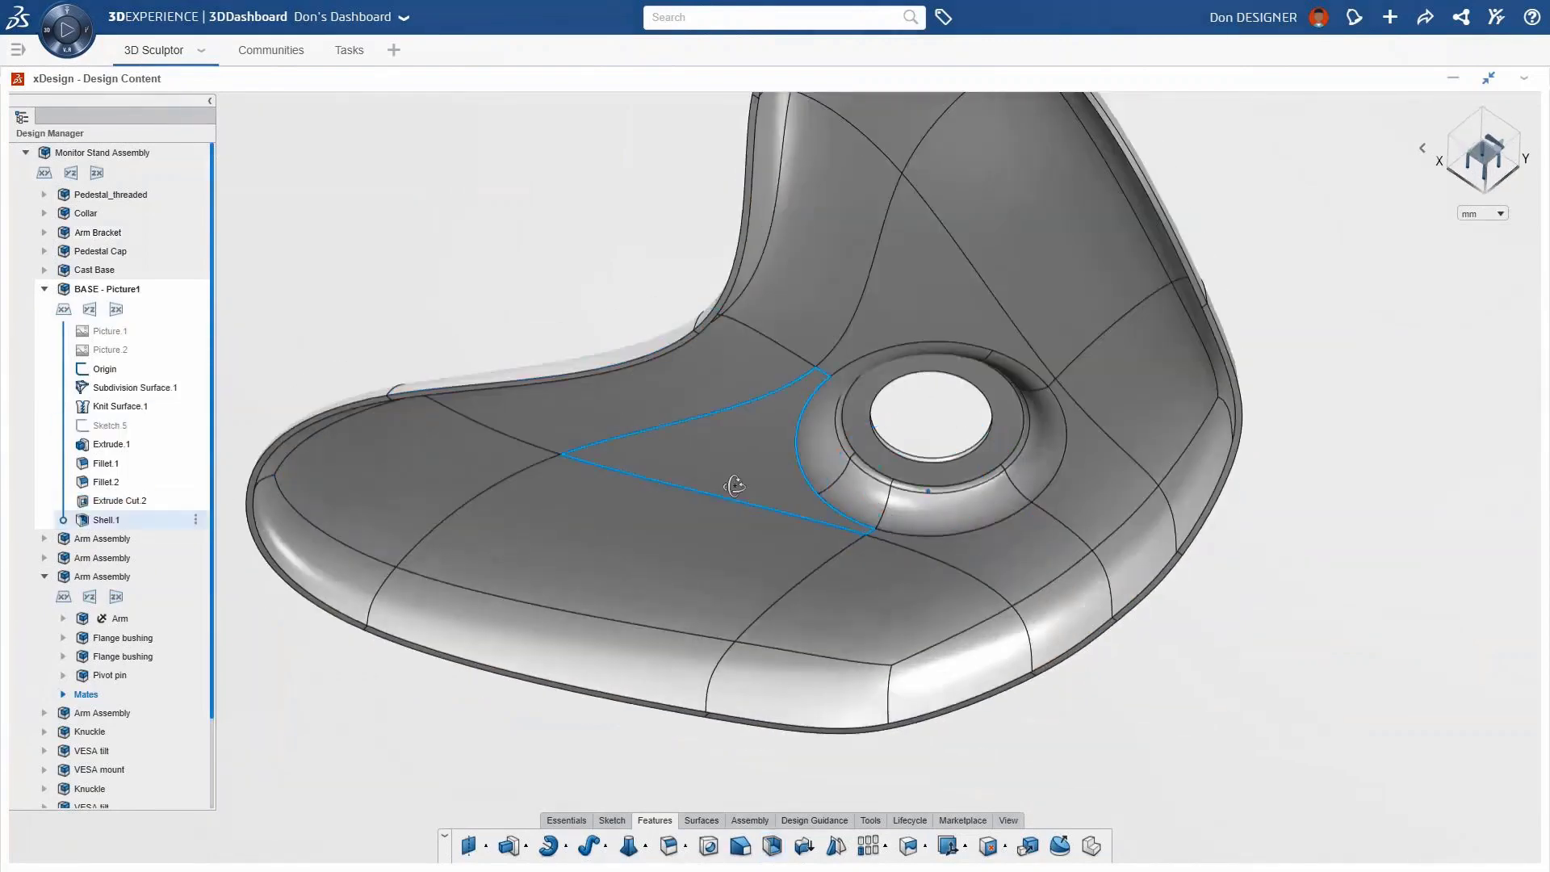
{"action": "mouse_move", "coordinate": [734, 487]}
{"action": "middle_mouse_down"}
{"action": "mouse_move", "coordinate": [749, 624]}
{"action": "mouse_move", "coordinate": [735, 595]}
{"action": "middle_mouse_up"}
{"action": "left_click", "coordinate": [734, 595]}
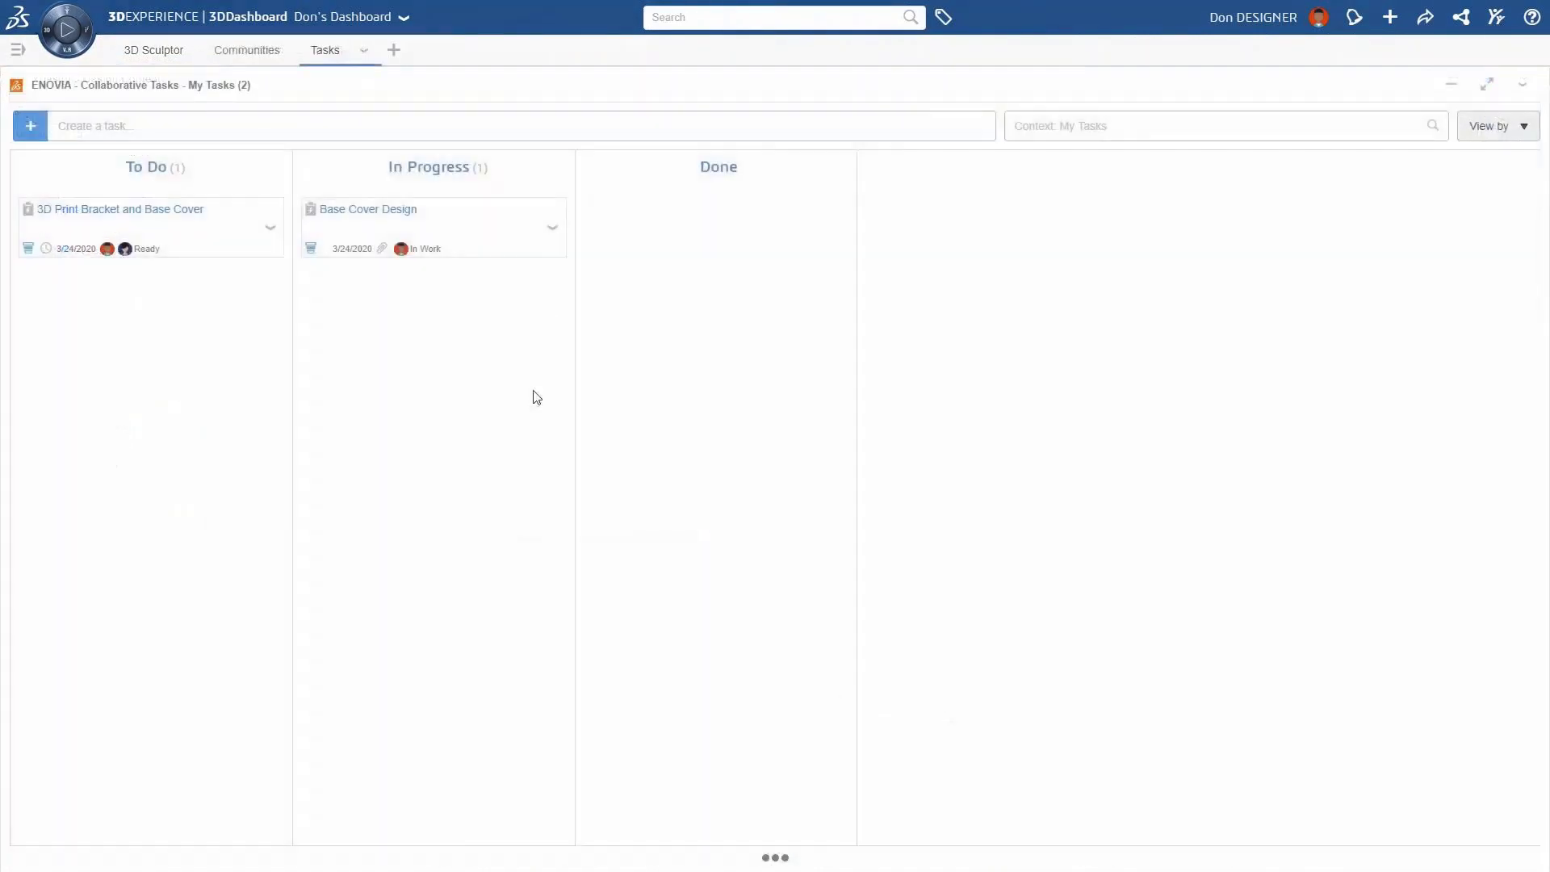
- Add Base Cover Concept as Base Cover Design's deliverable, save, and move the task to Done
{"action": "left_click", "coordinate": [552, 228]}
{"action": "left_click", "coordinate": [589, 260]}
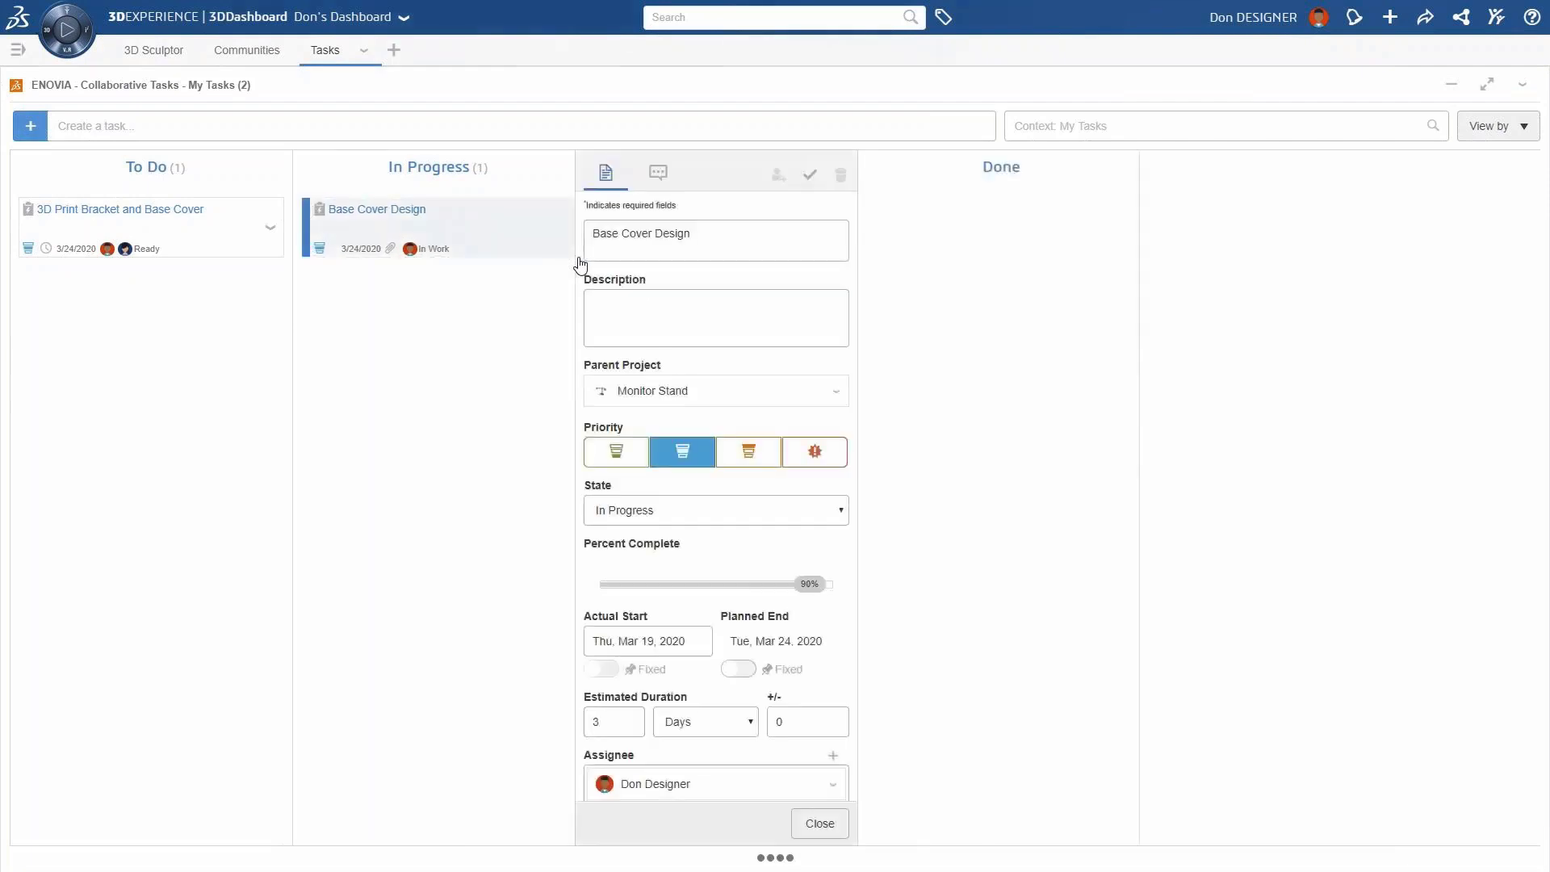
{"action": "scroll", "coordinate": [847, 371], "scroll_direction": "down", "scroll_amount": 4}
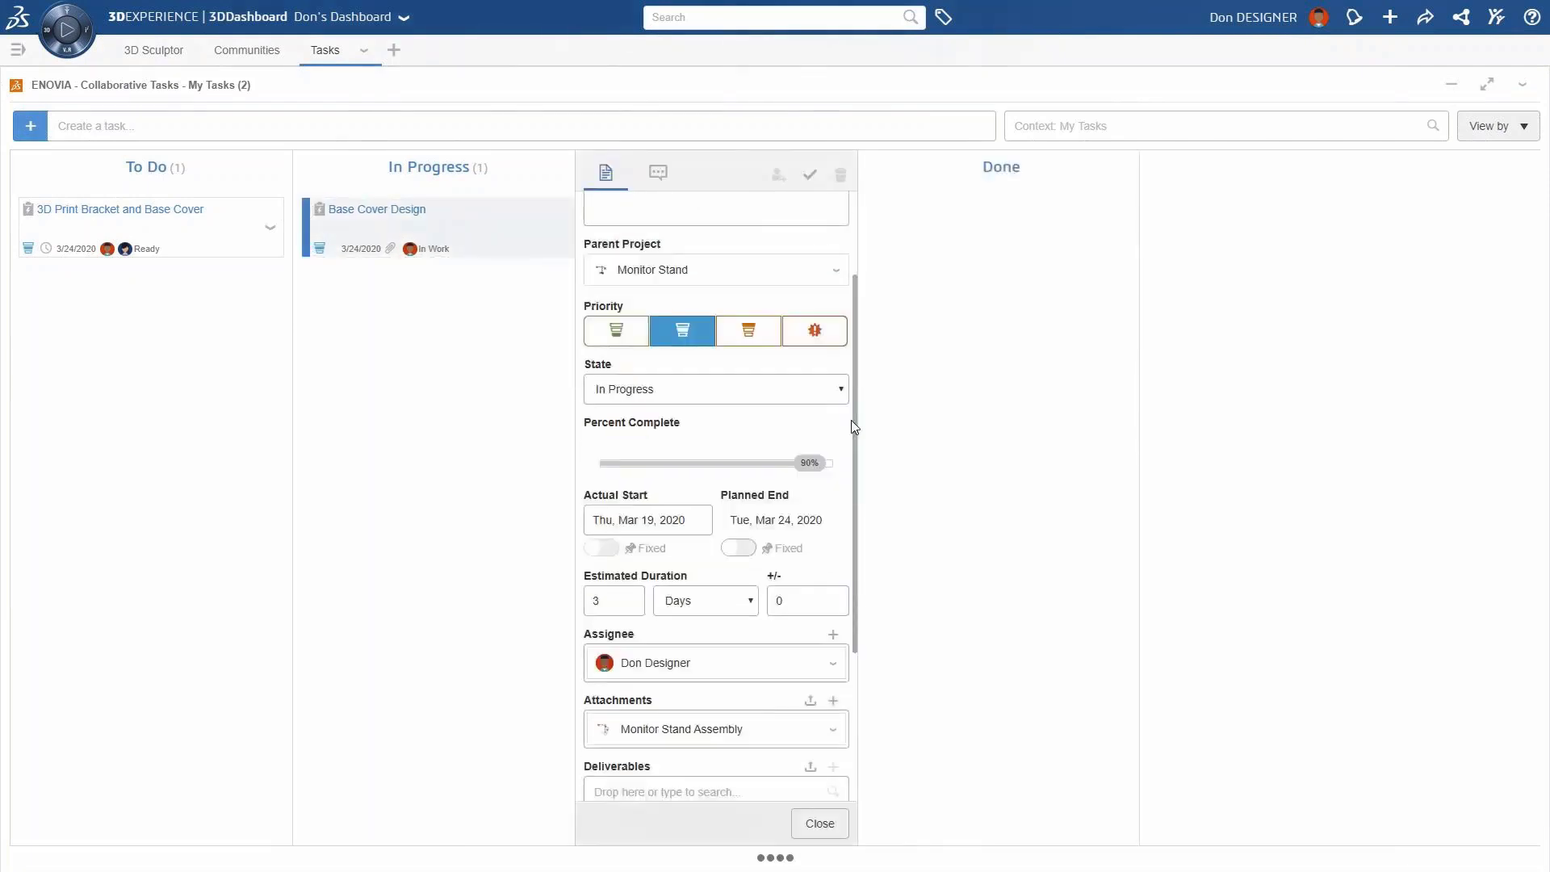
{"action": "left_click", "coordinate": [657, 615]}
{"action": "type", "text": "base"}
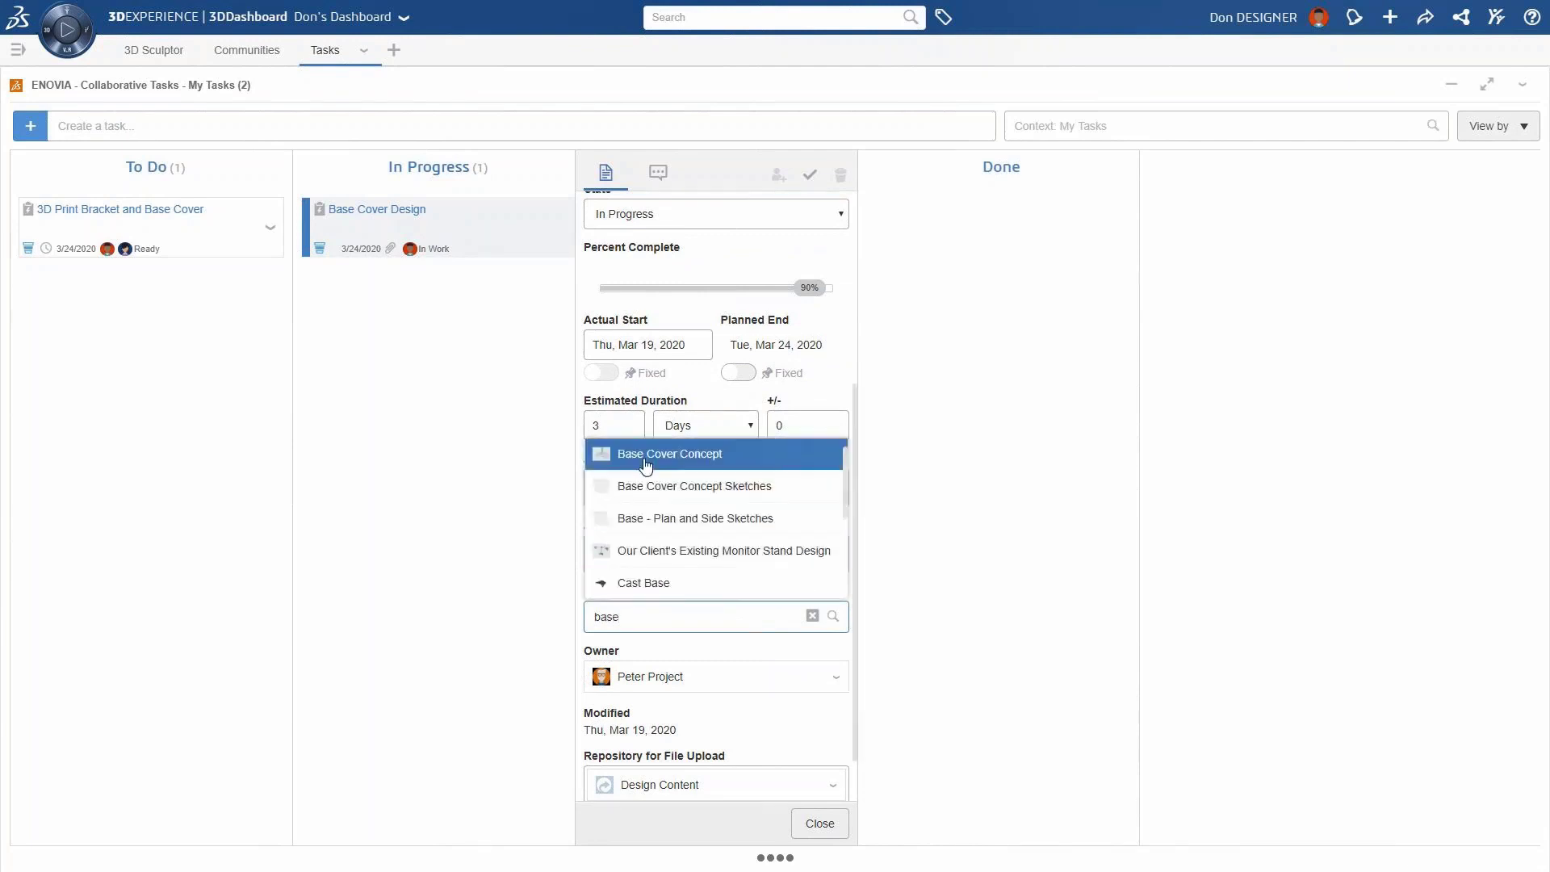
{"action": "left_click", "coordinate": [645, 458]}
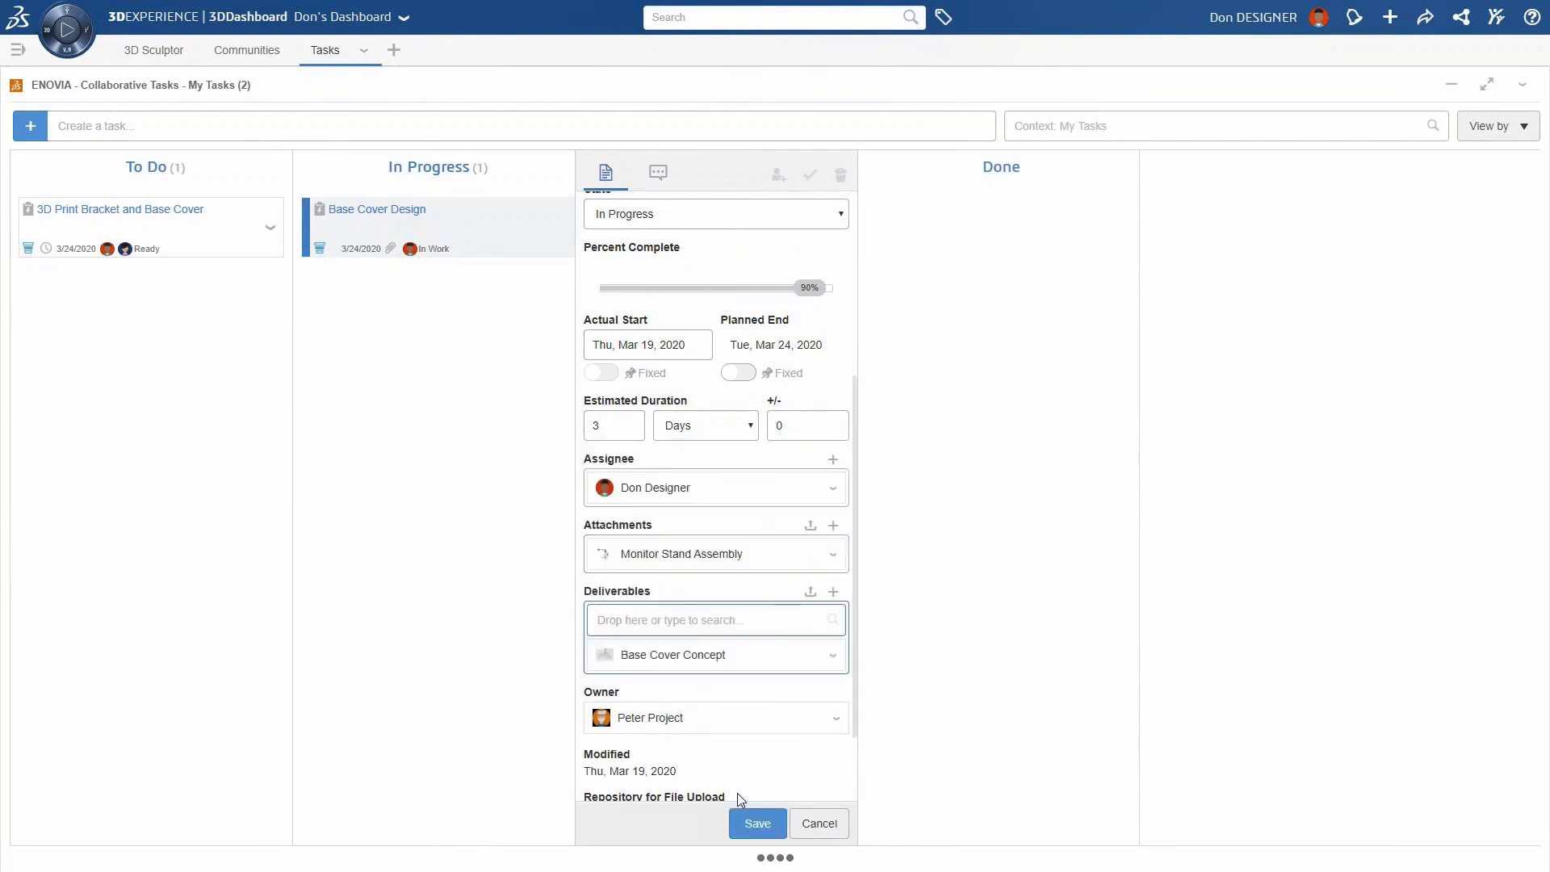
{"action": "left_click", "coordinate": [756, 823]}
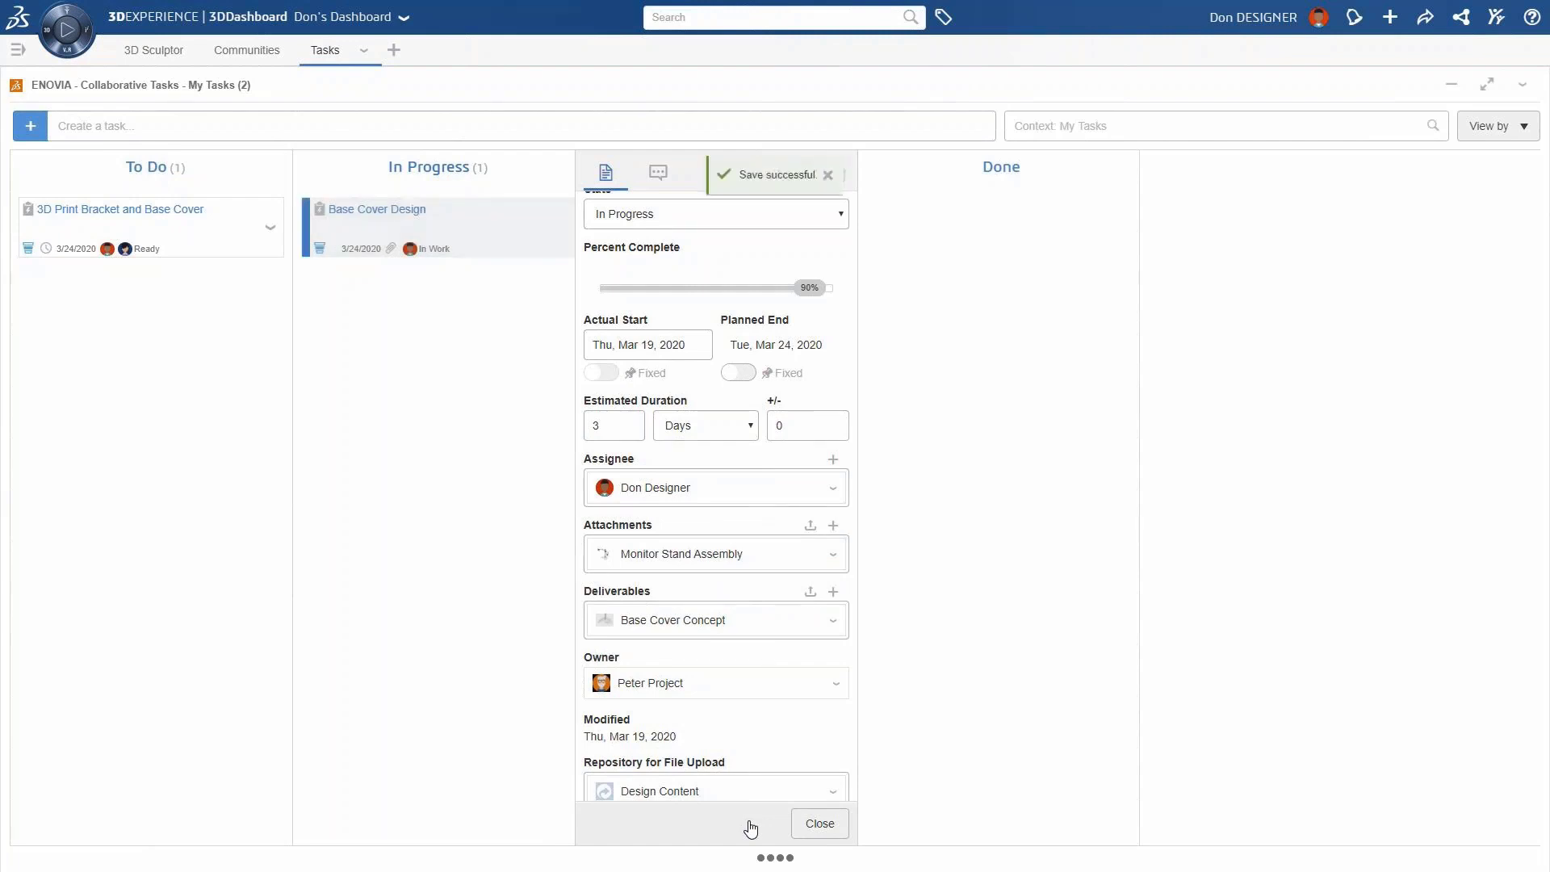
{"action": "left_click", "coordinate": [808, 824]}
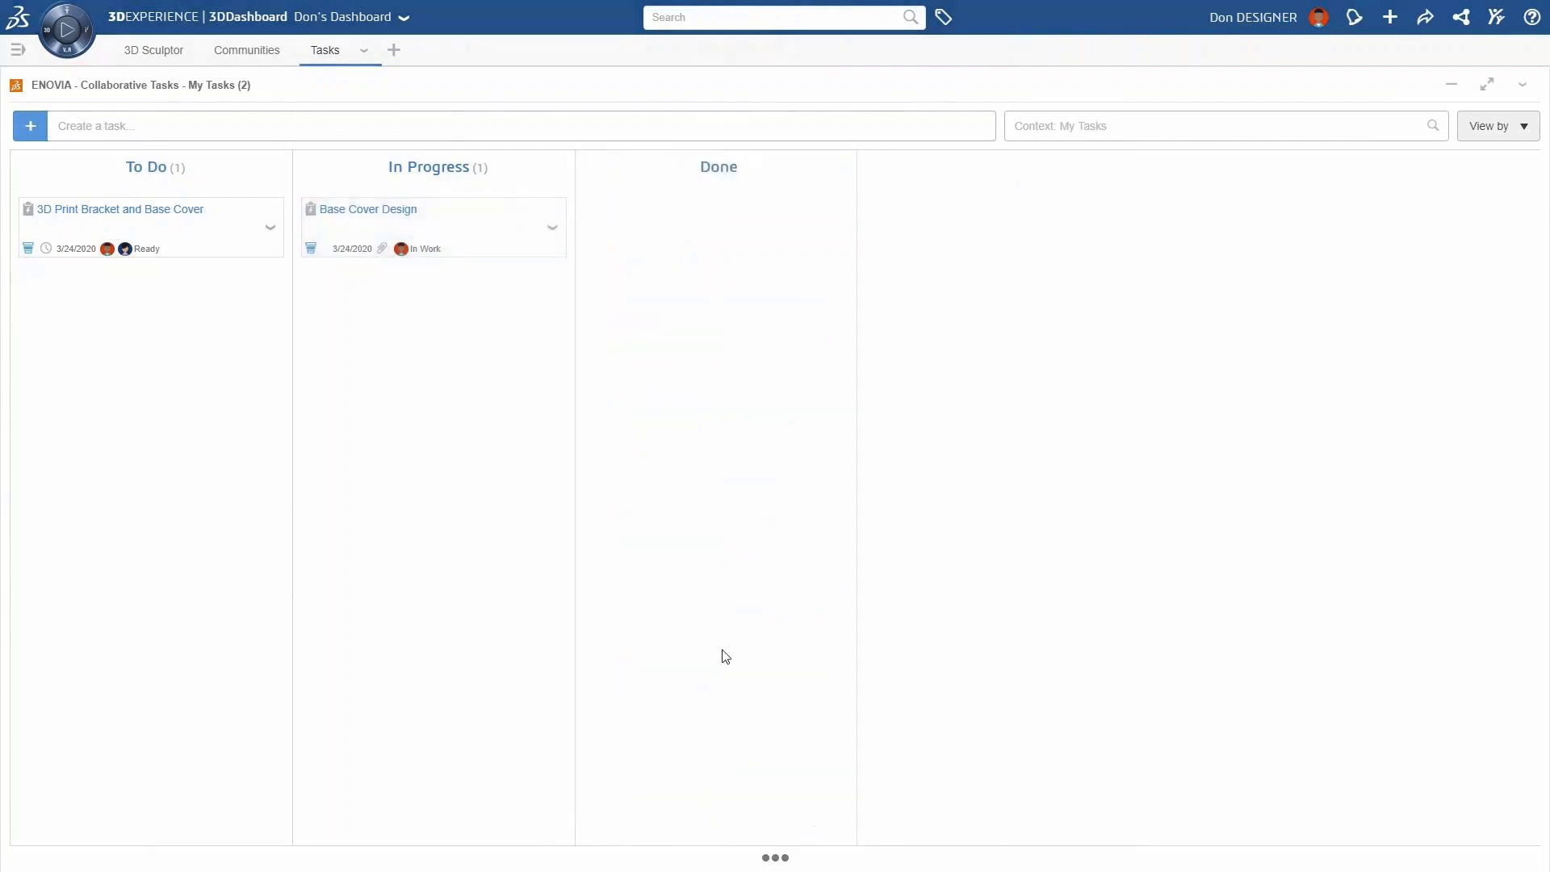
{"action": "left_click_drag", "start_coordinate": [509, 236], "coordinate": [714, 222]}
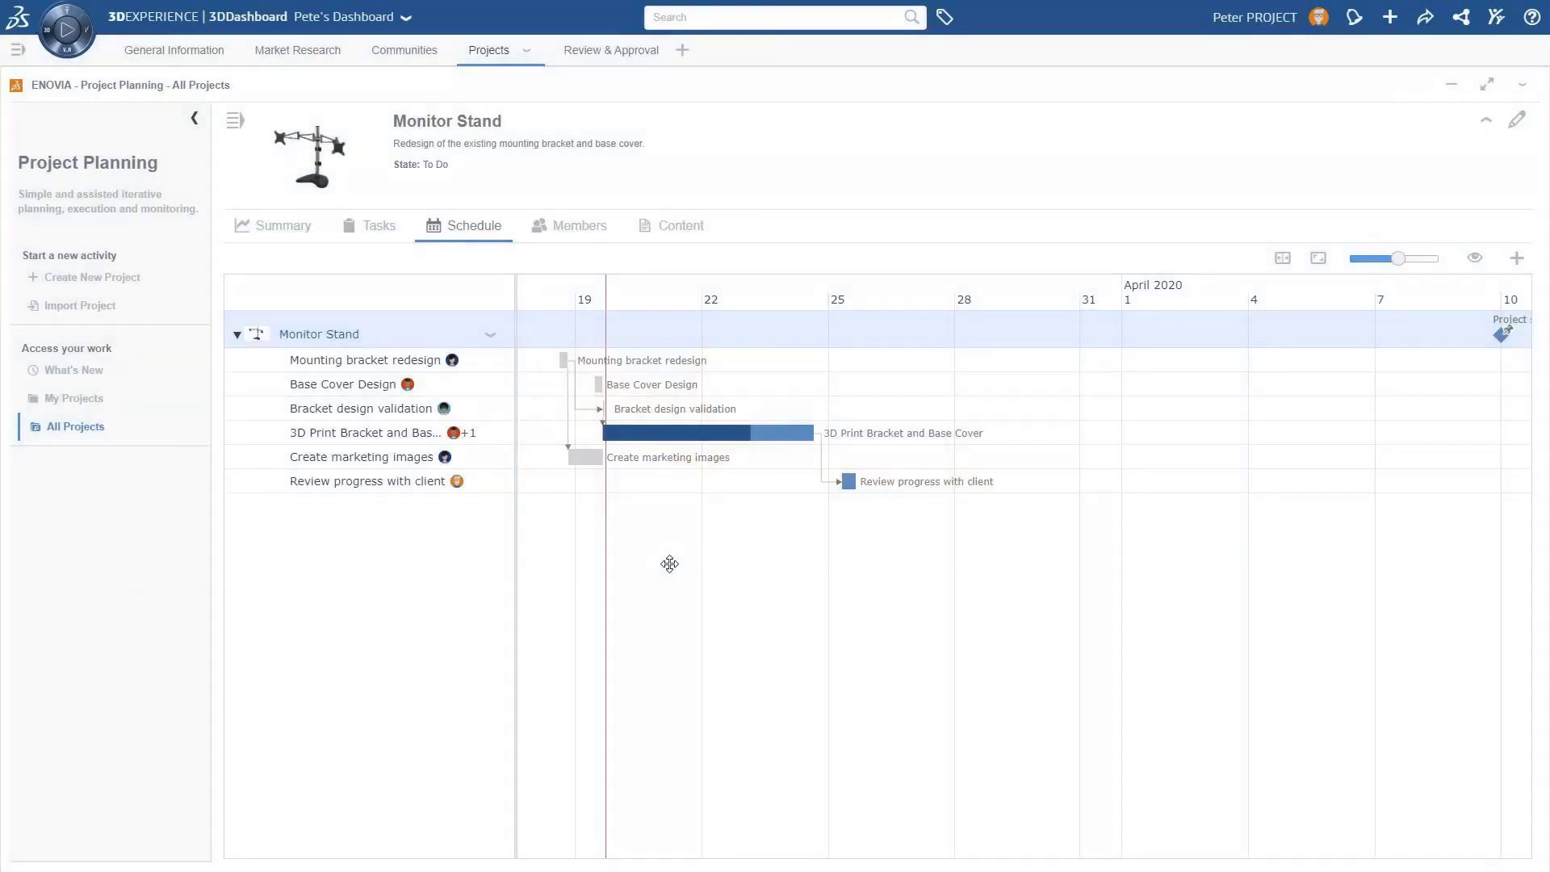
- Check Base Cover Design's properties show Done at 100% with Base Cover Concept delivered
{"action": "left_click", "coordinate": [599, 386]}
{"action": "double_click", "coordinate": [599, 386]}
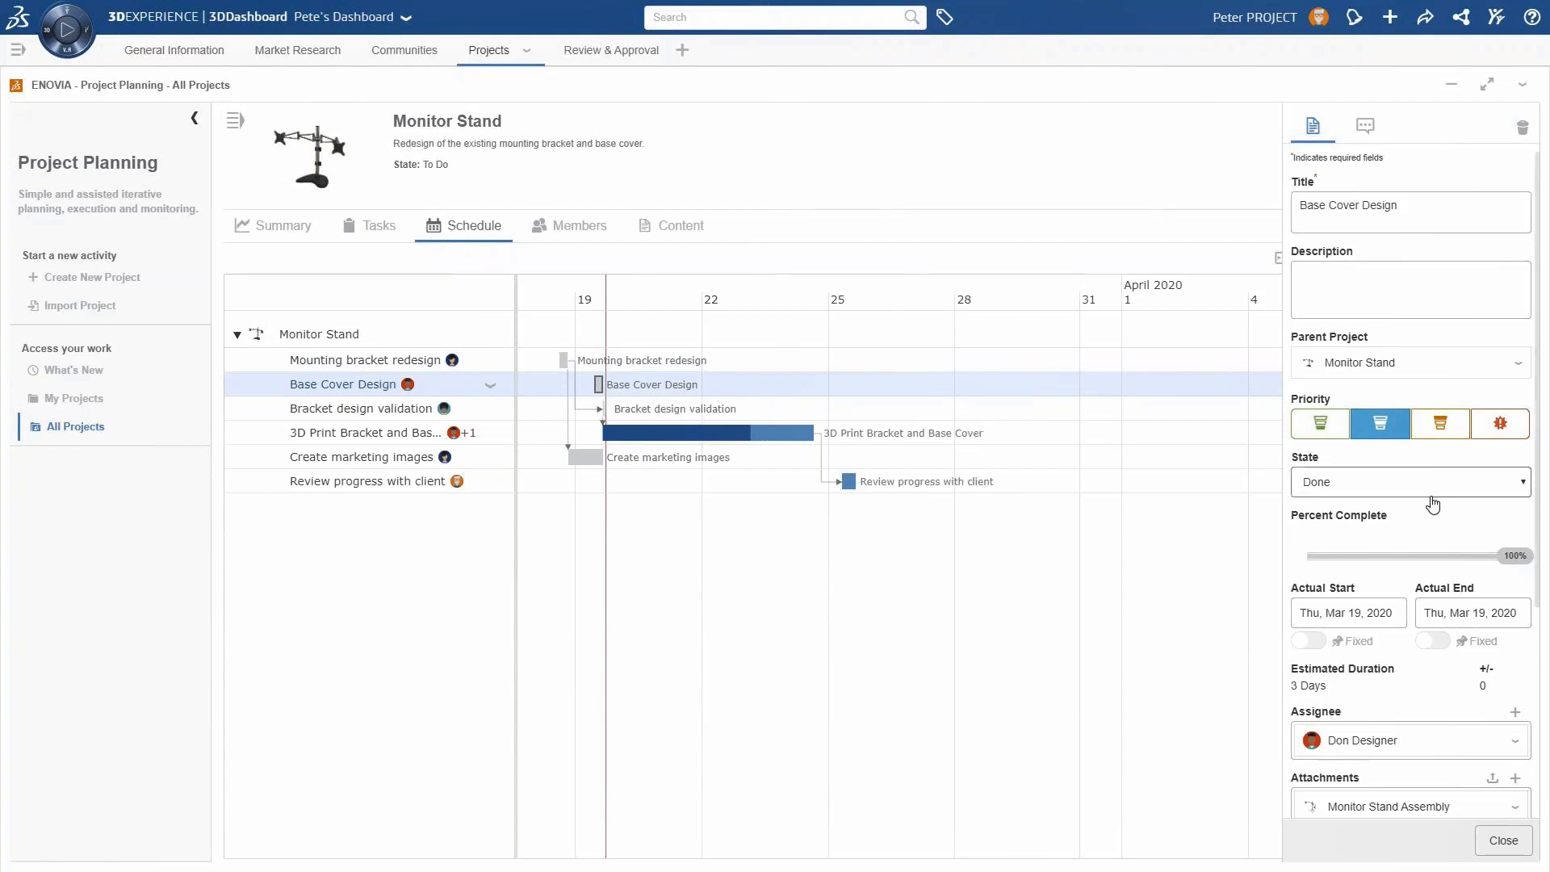
{"action": "left_click_drag", "start_coordinate": [1539, 519], "coordinate": [1541, 695]}
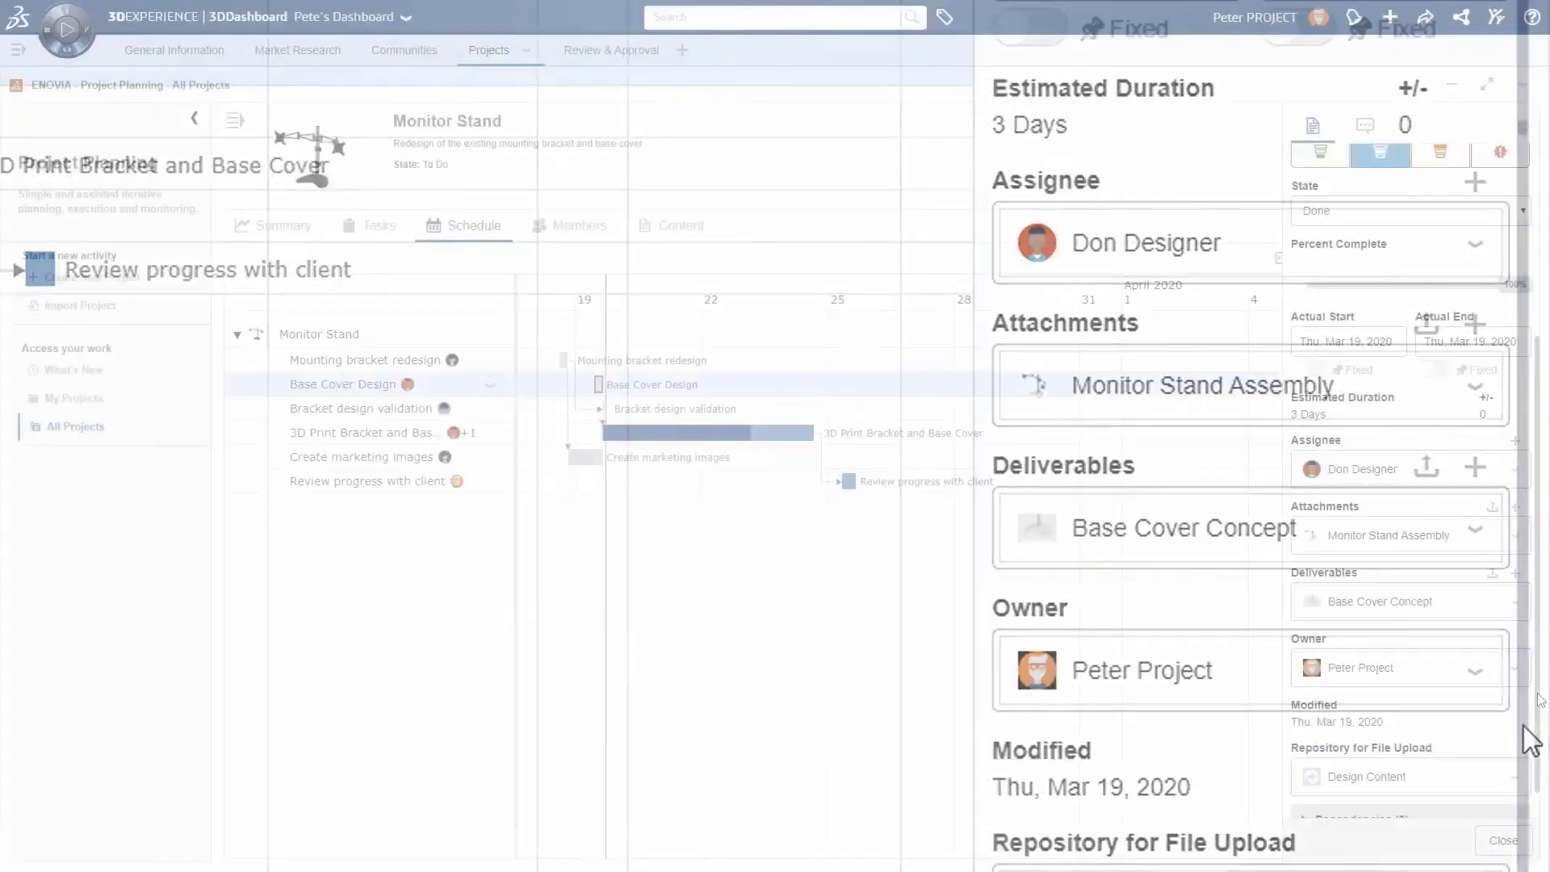
{"action": "left_click", "coordinate": [1503, 840]}
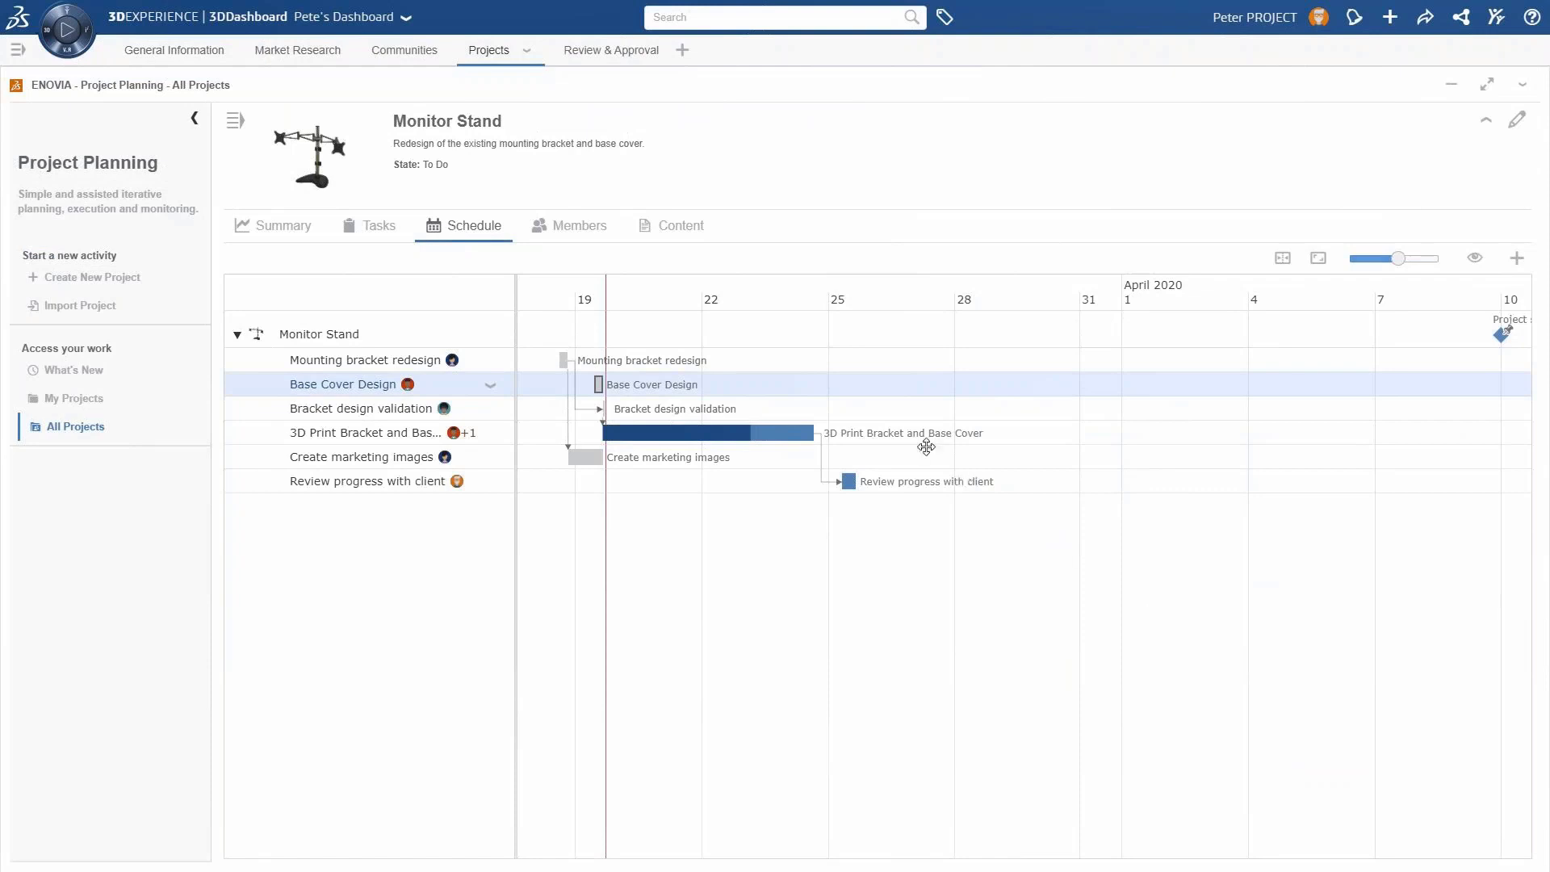
- Open the Monitor Stand Project community and scroll through its posts
{"action": "left_click", "coordinate": [416, 52]}
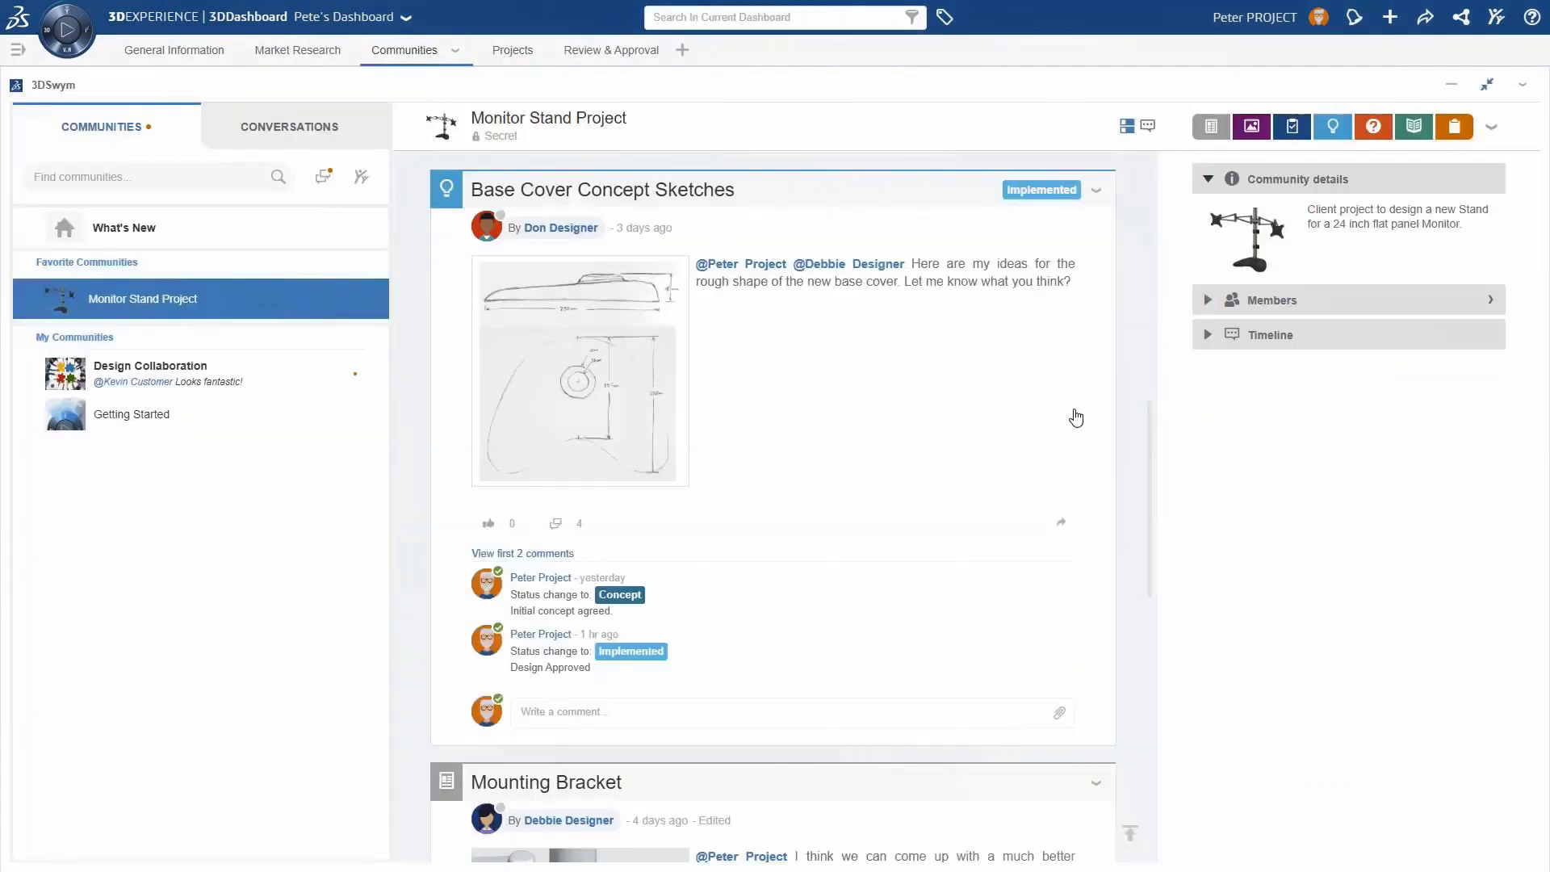
{"action": "left_click_drag", "start_coordinate": [1150, 457], "coordinate": [1143, 203]}
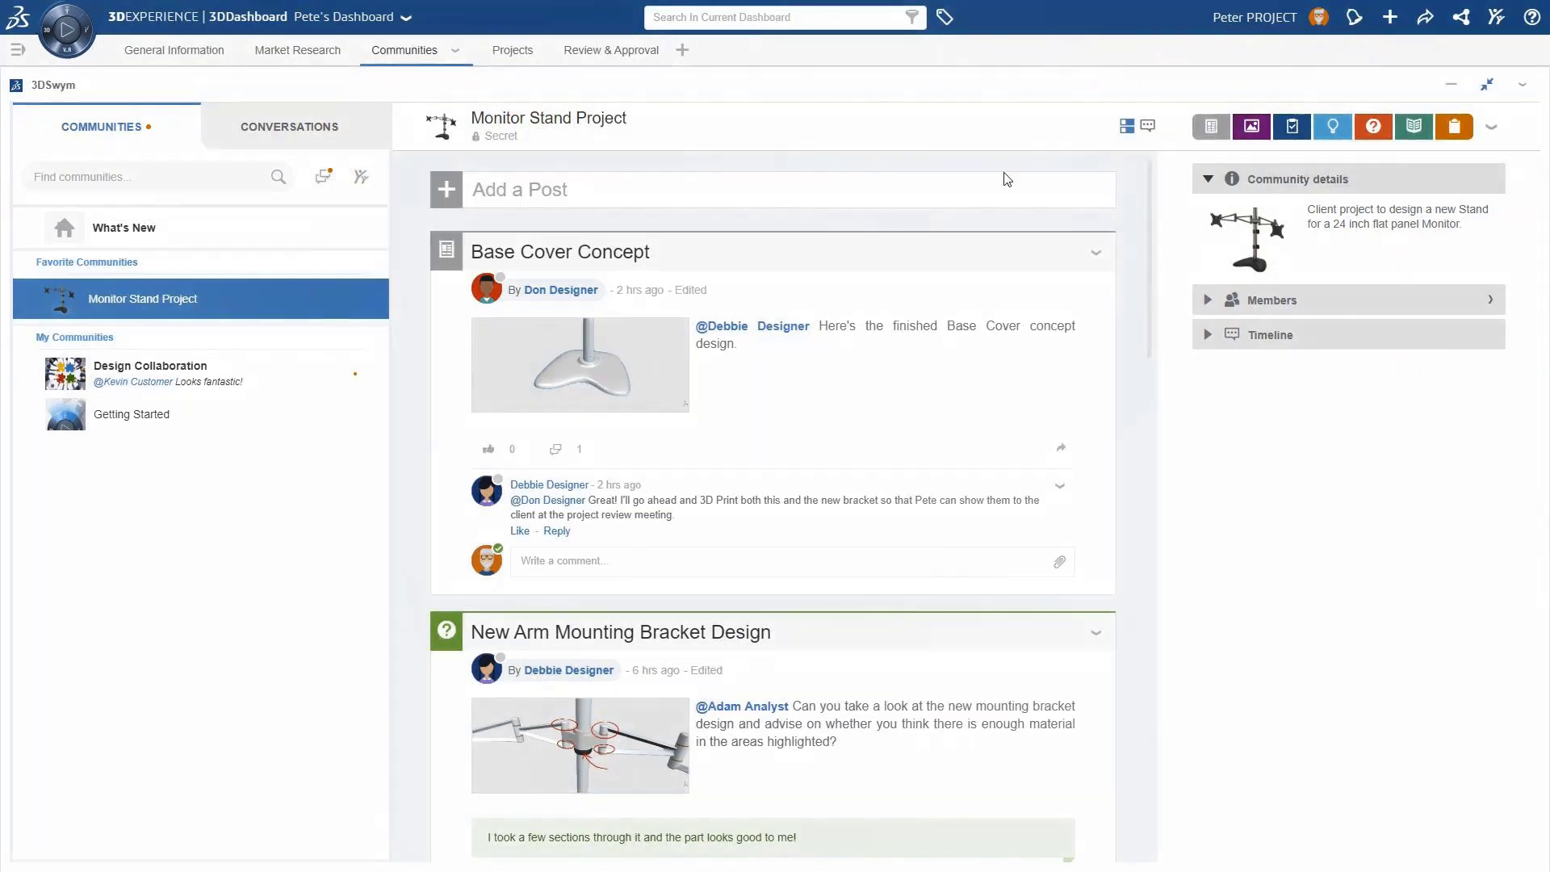
- Inspect the Monitor Stand Assembly in 3DPlay and promote it from In Work to Released
{"action": "left_click", "coordinate": [616, 51]}
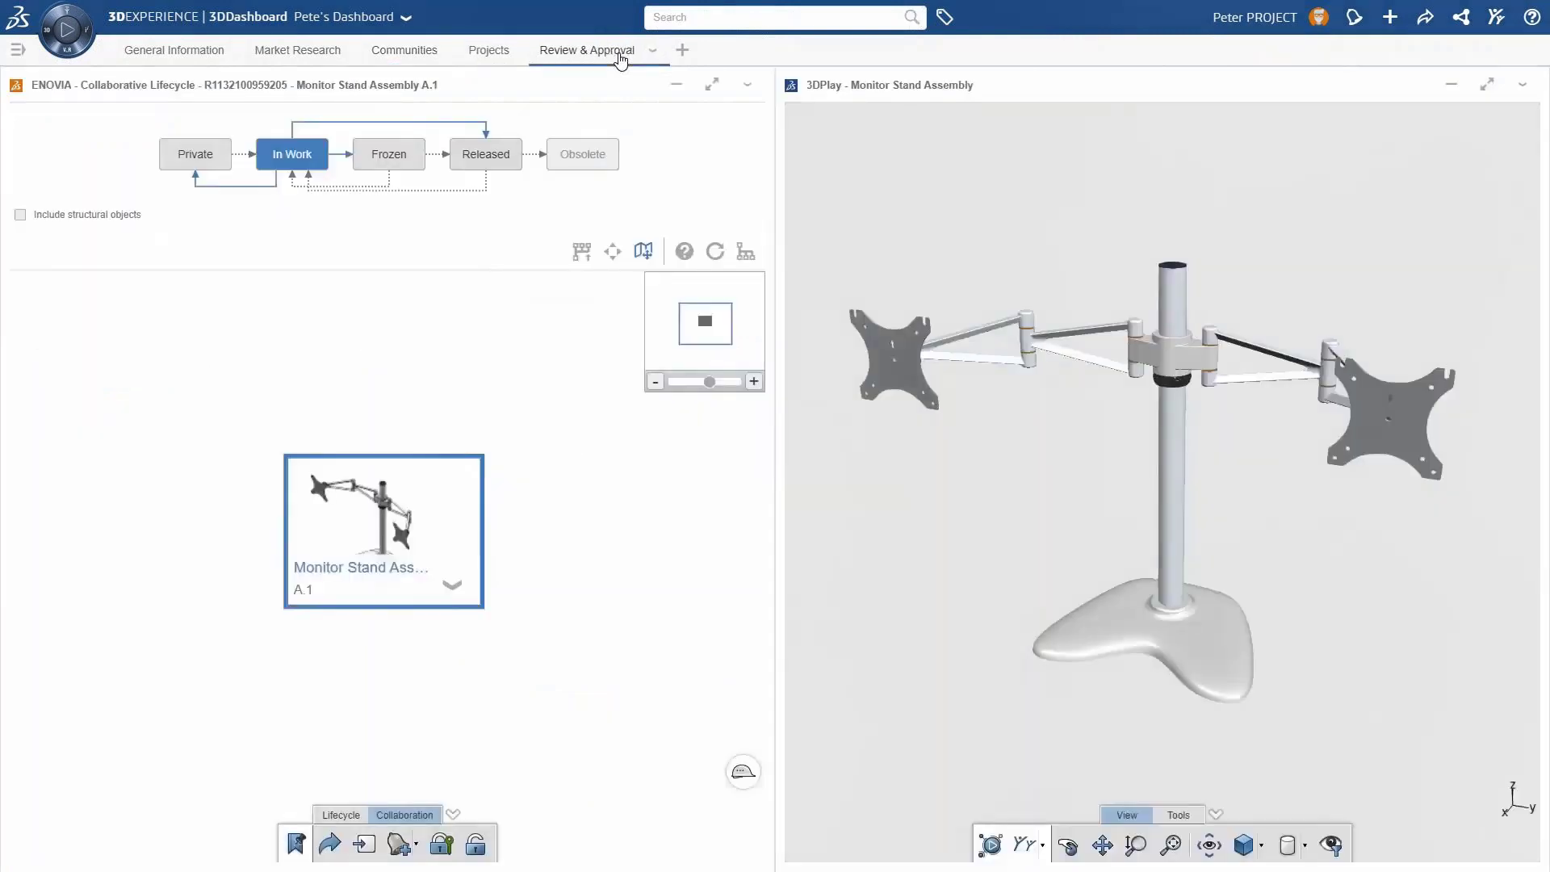
{"action": "left_click_drag", "start_coordinate": [1249, 515], "coordinate": [1238, 558]}
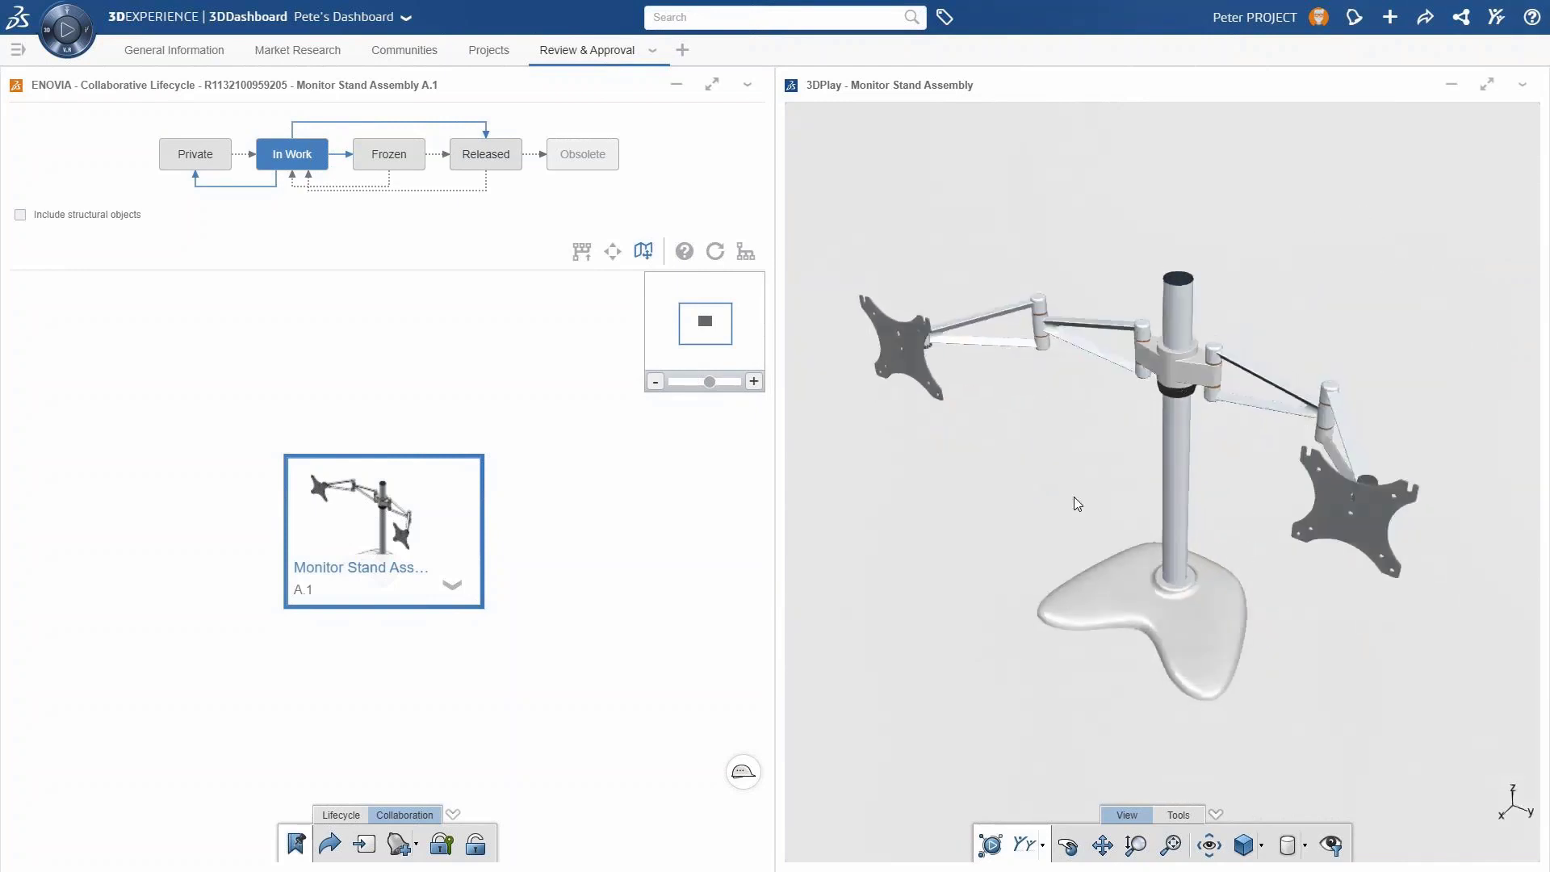
{"action": "left_click", "coordinate": [485, 156]}
{"action": "left_click", "coordinate": [485, 212]}
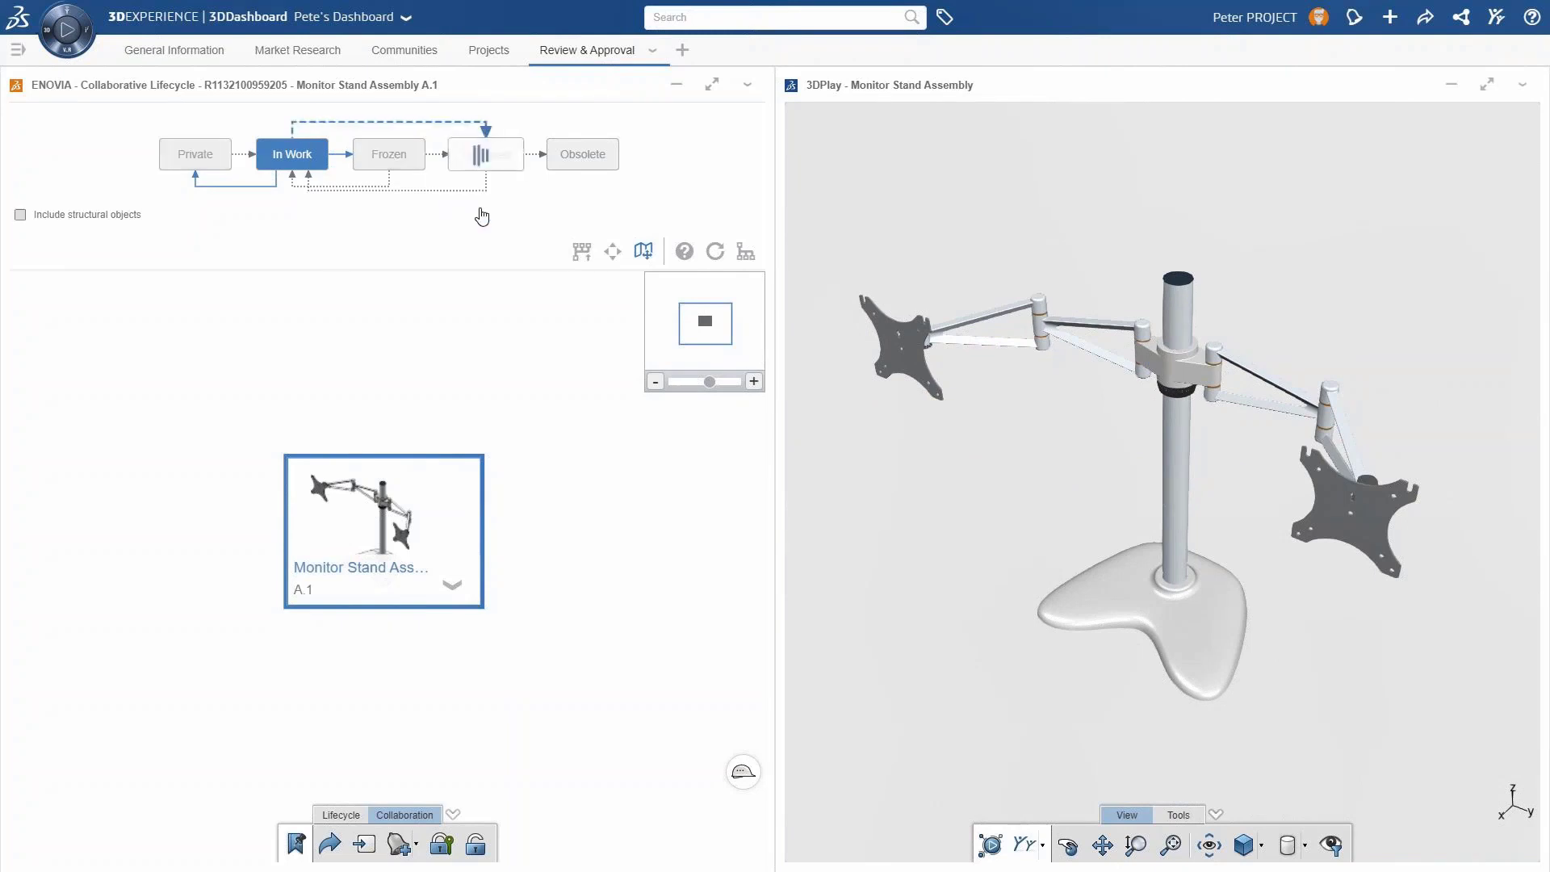